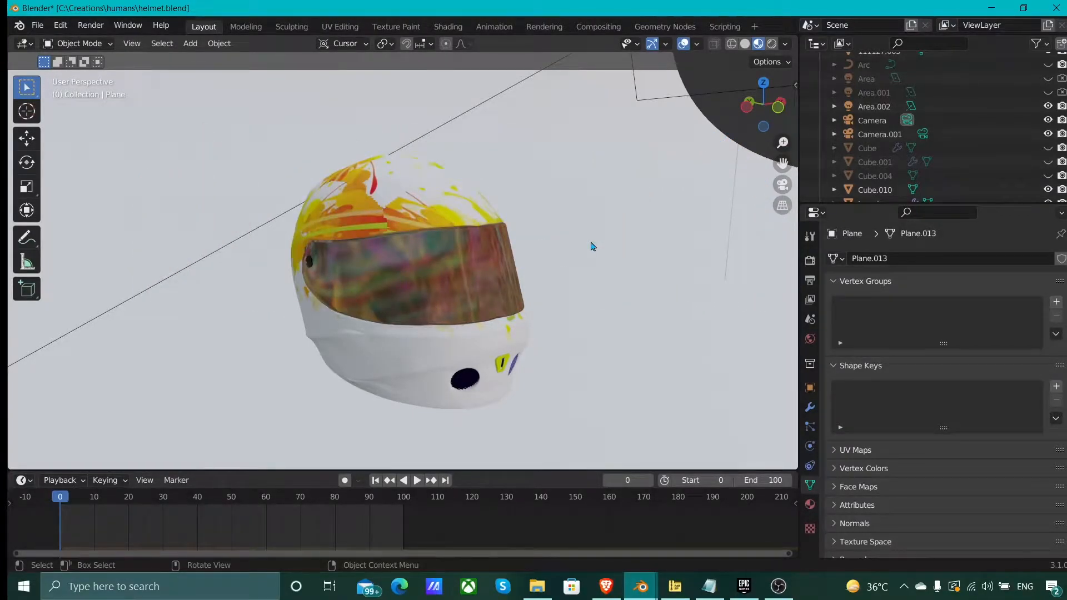
# Step: Unhide the Cube.004 room object that encloses the helmet
pyautogui.scroll(-1, 593, 247)
pyautogui.moveTo(591, 240); pyautogui.dragTo(510, 243, button='middle')
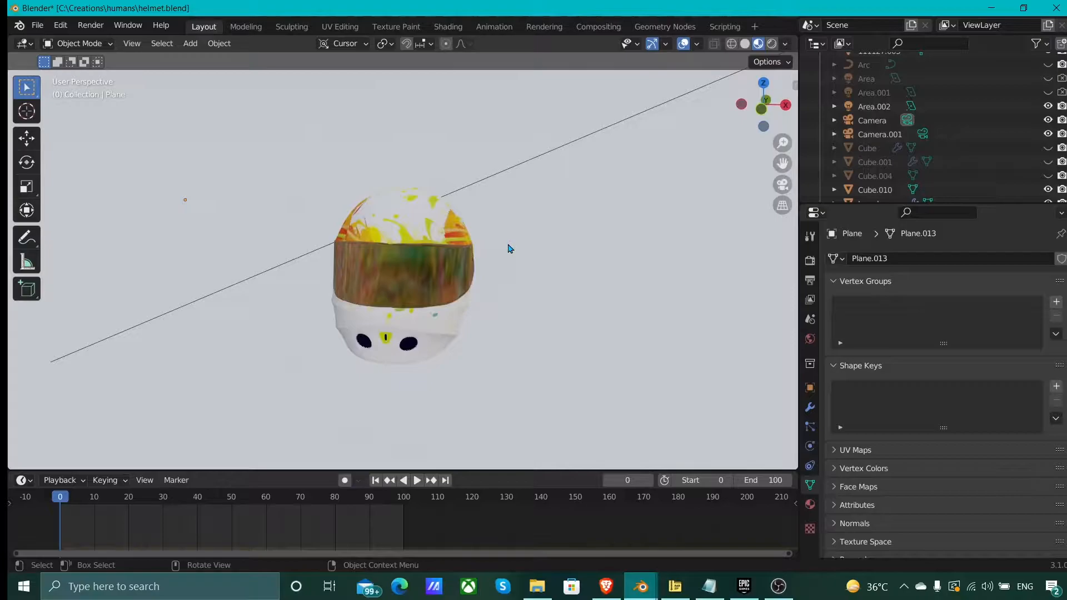
pyautogui.moveTo(515, 248); pyautogui.dragTo(589, 250, button='middle')
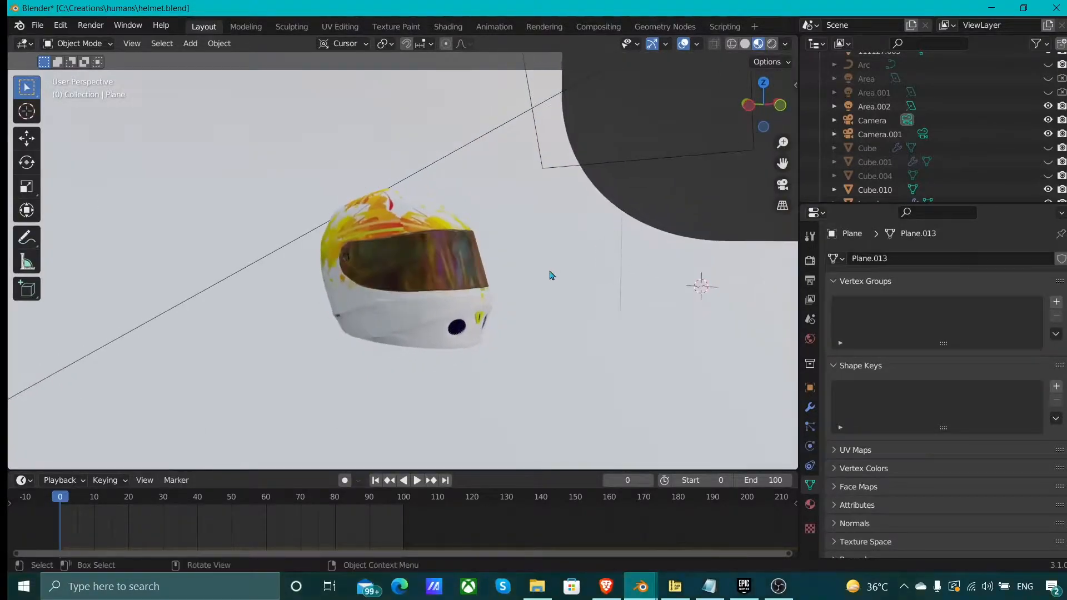
pyautogui.moveTo(512, 279); pyautogui.dragTo(470, 288, button='middle')
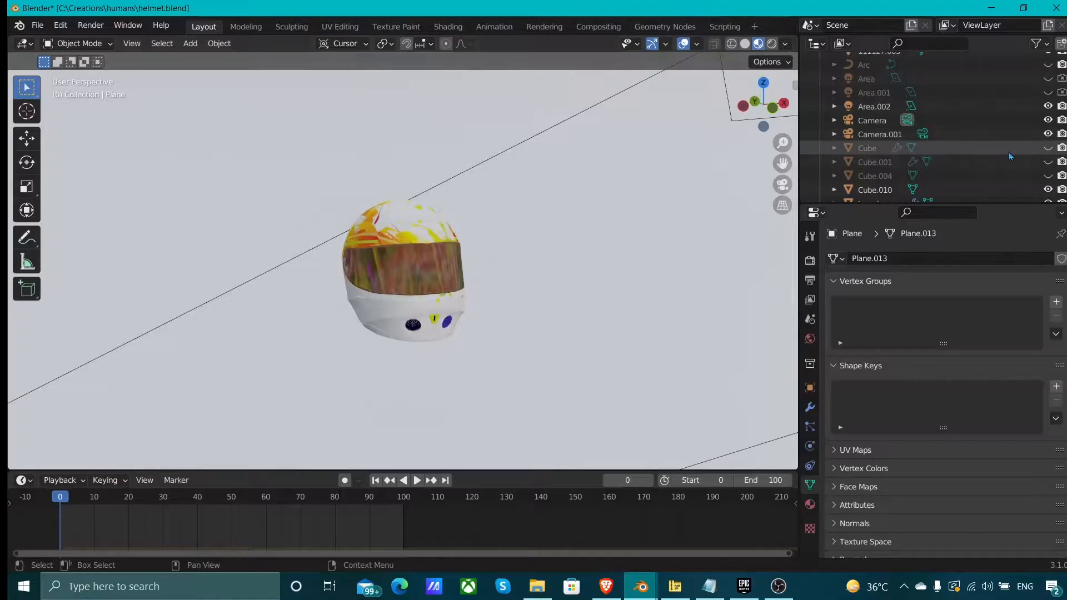
pyautogui.click(1048, 176)
# Step: Select the Area.002 light outside the room's window opening and turn on its Portal option
pyautogui.moveTo(528, 262); pyautogui.dragTo(464, 234, button='middle')
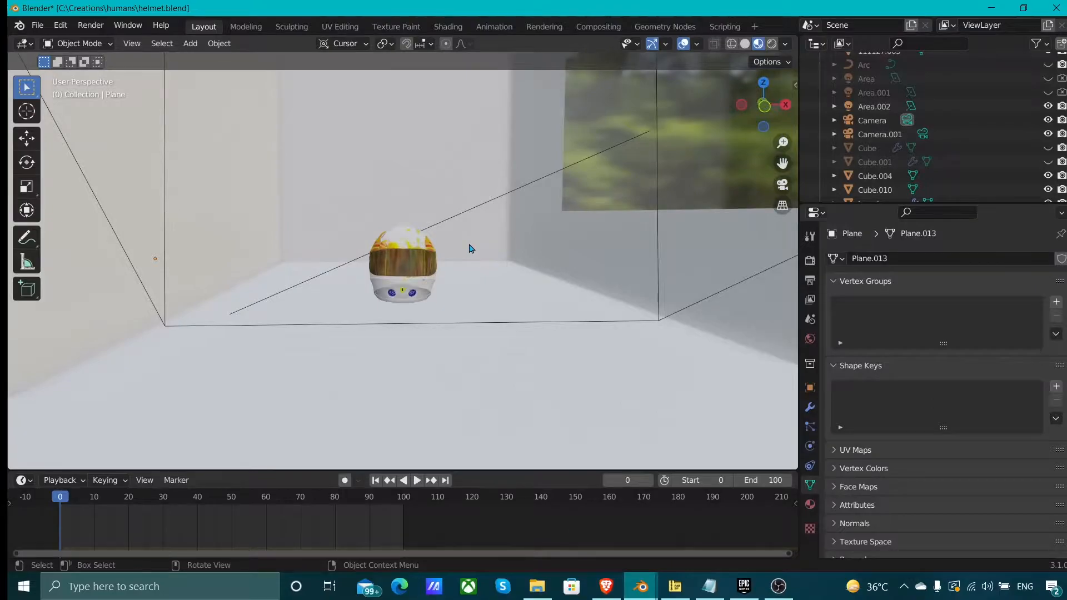
pyautogui.moveTo(390, 186); pyautogui.dragTo(374, 222, button='middle')
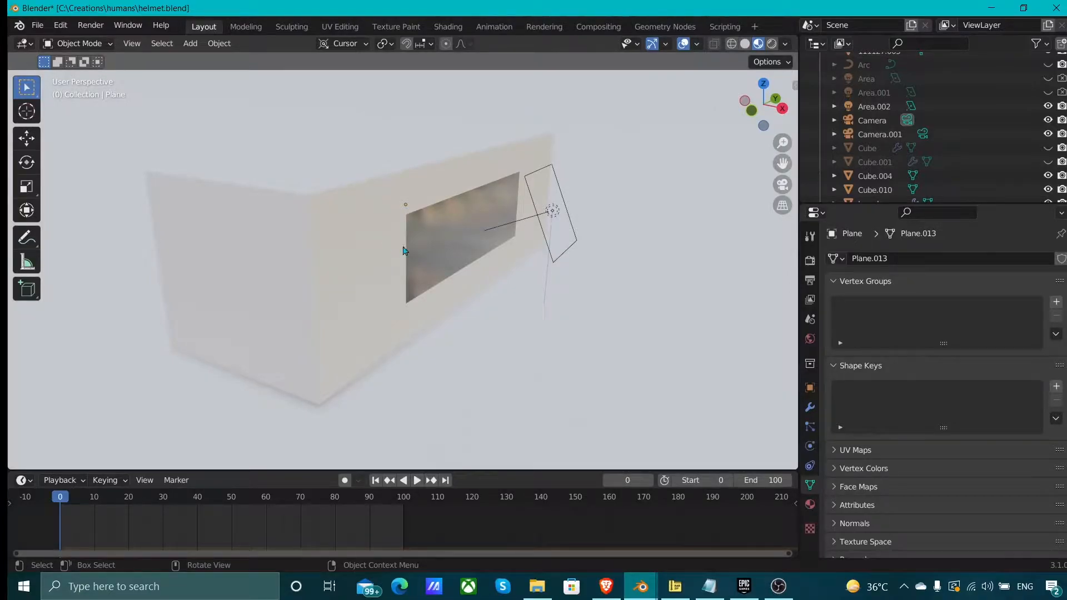
pyautogui.moveTo(369, 248); pyautogui.dragTo(434, 223, button='middle')
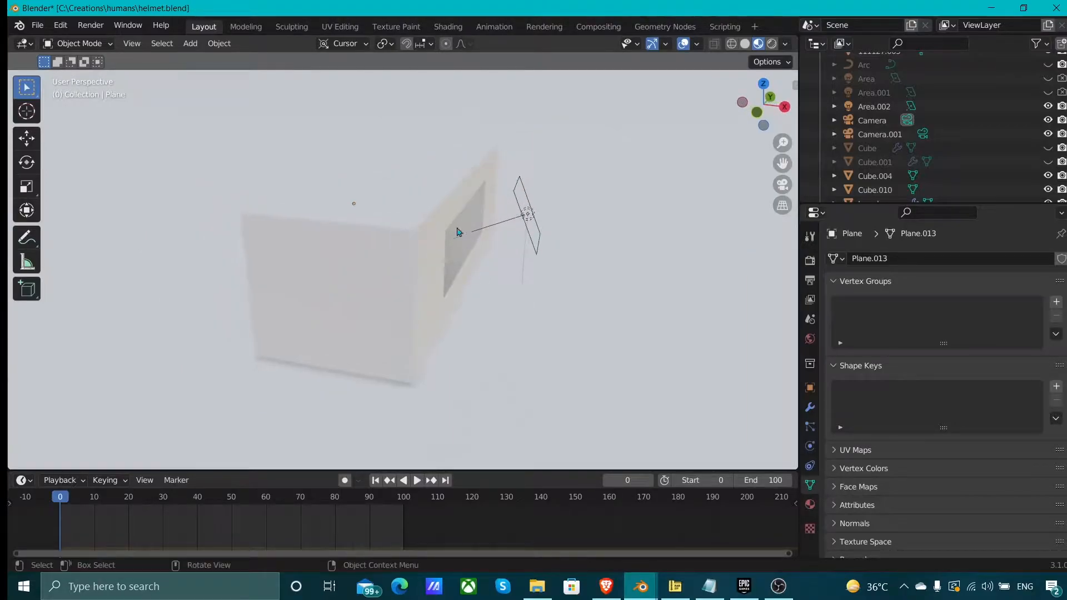
pyautogui.click(526, 213)
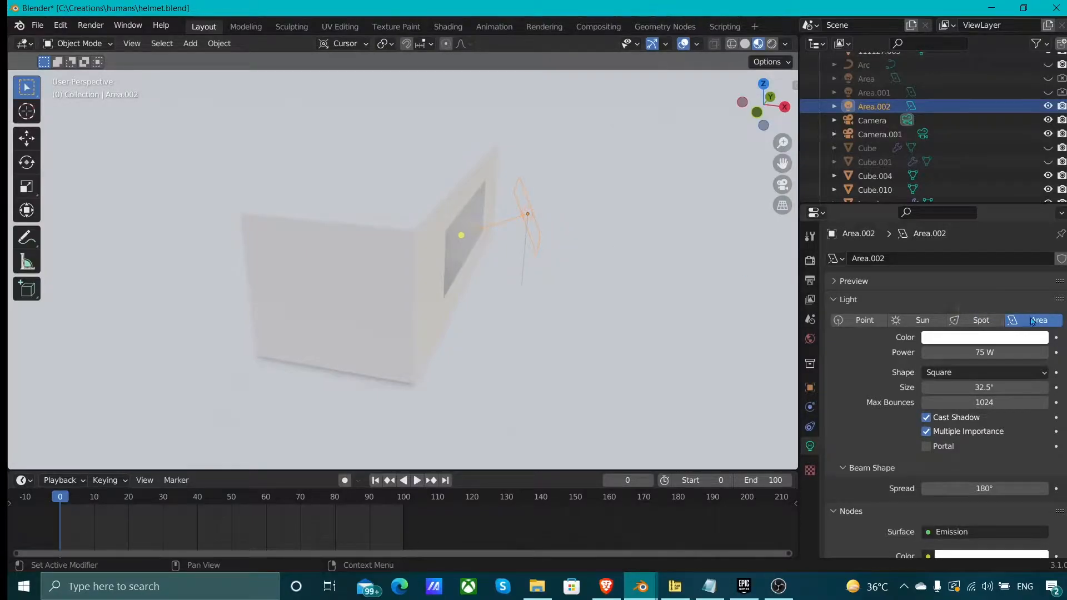
pyautogui.click(928, 447)
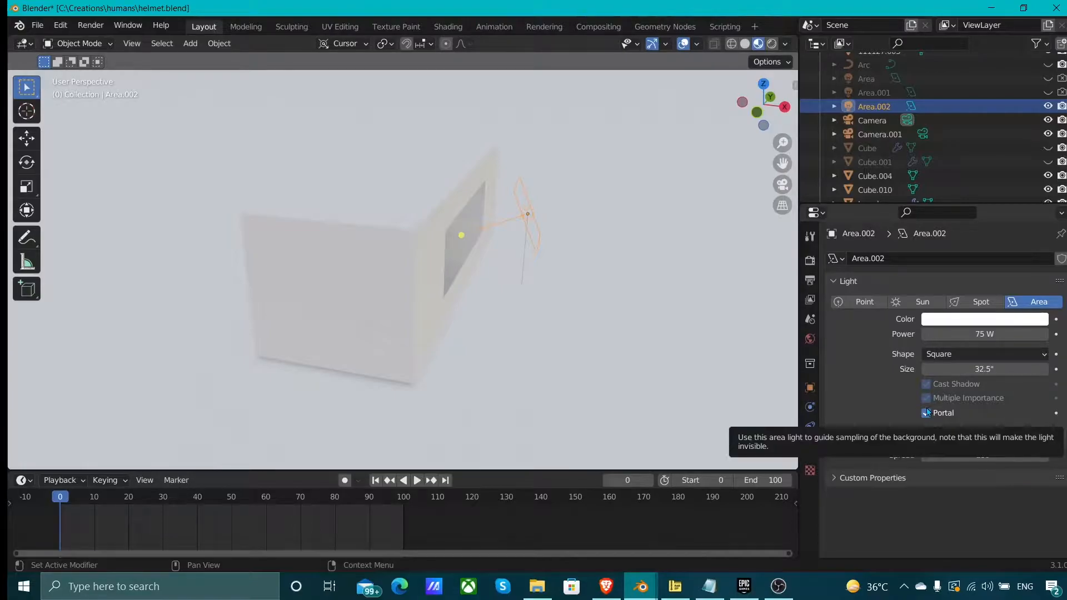
# Step: Switch the viewport to Rendered shading inside the room and turn off the Area.002 light's Portal option
pyautogui.scroll(6, 495, 316)
pyautogui.moveTo(499, 284); pyautogui.dragTo(517, 215, button='middle')
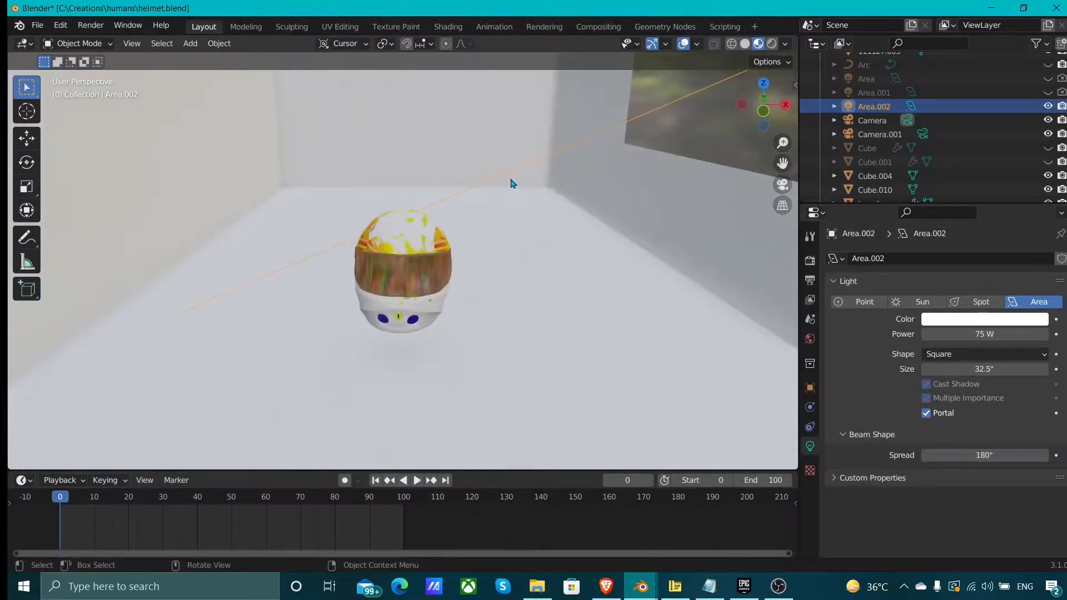
pyautogui.scroll(-2, 513, 183)
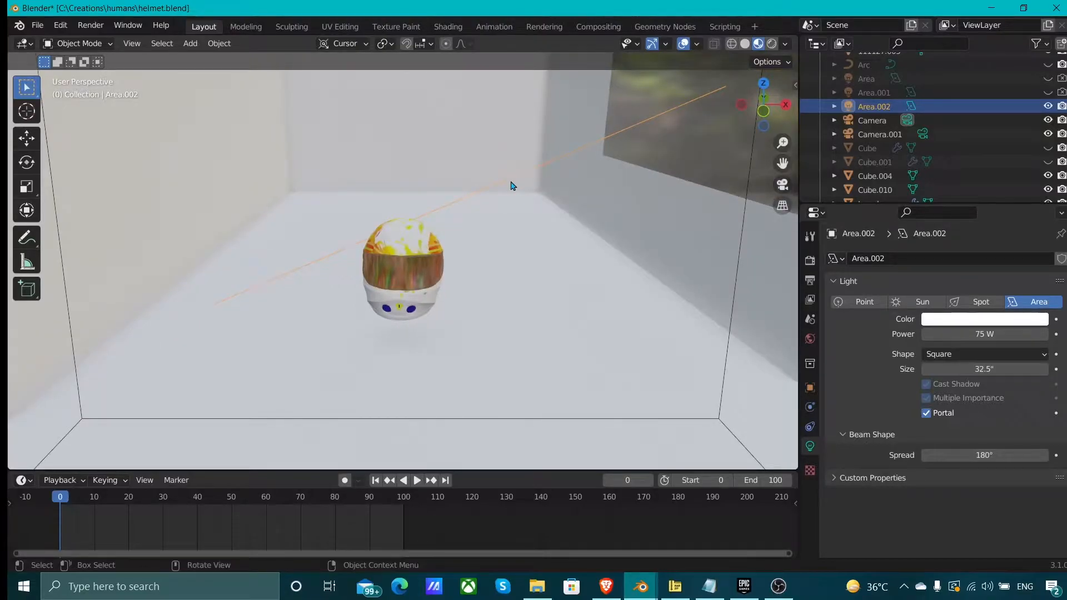
pyautogui.click(773, 43)
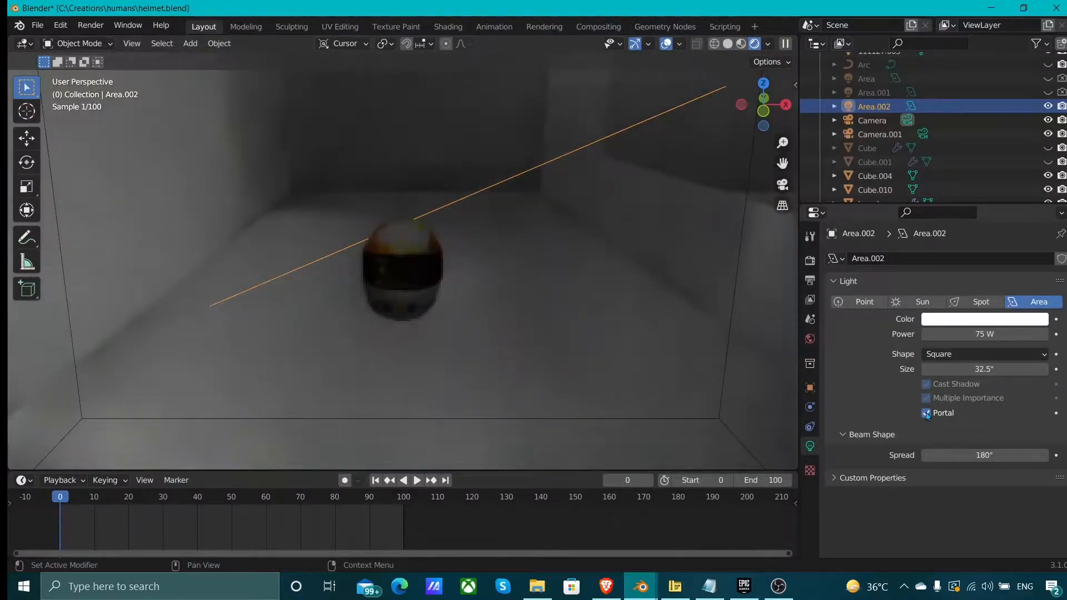
pyautogui.click(927, 414)
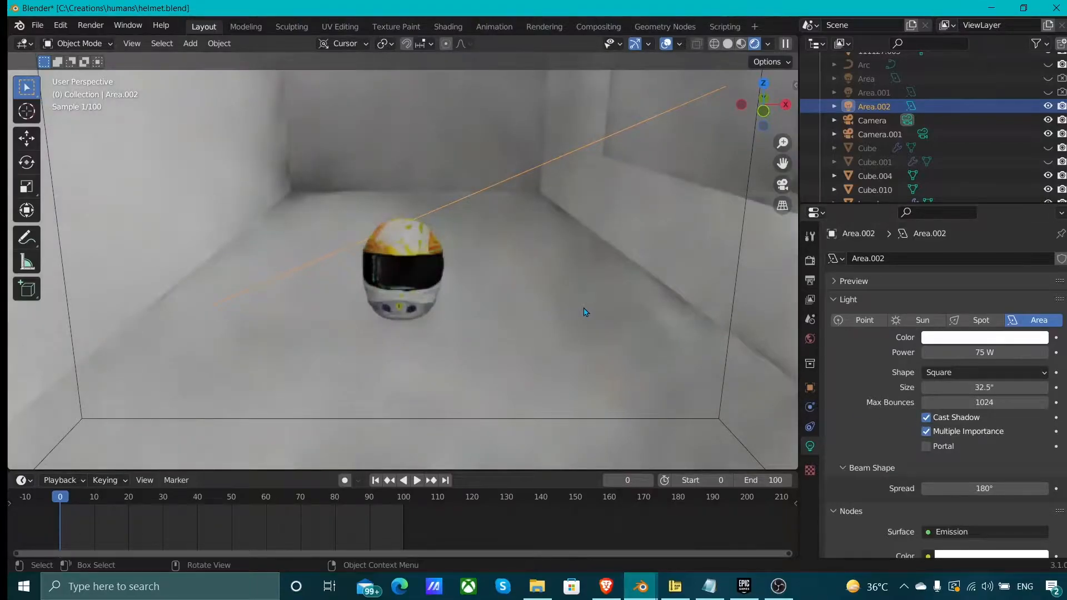
# Step: Select the Sun light outside the room and examine the lighting on the helmet and walls in the rendered view
pyautogui.moveTo(528, 169); pyautogui.dragTo(596, 203, button='middle')
pyautogui.scroll(-8, 595, 203)
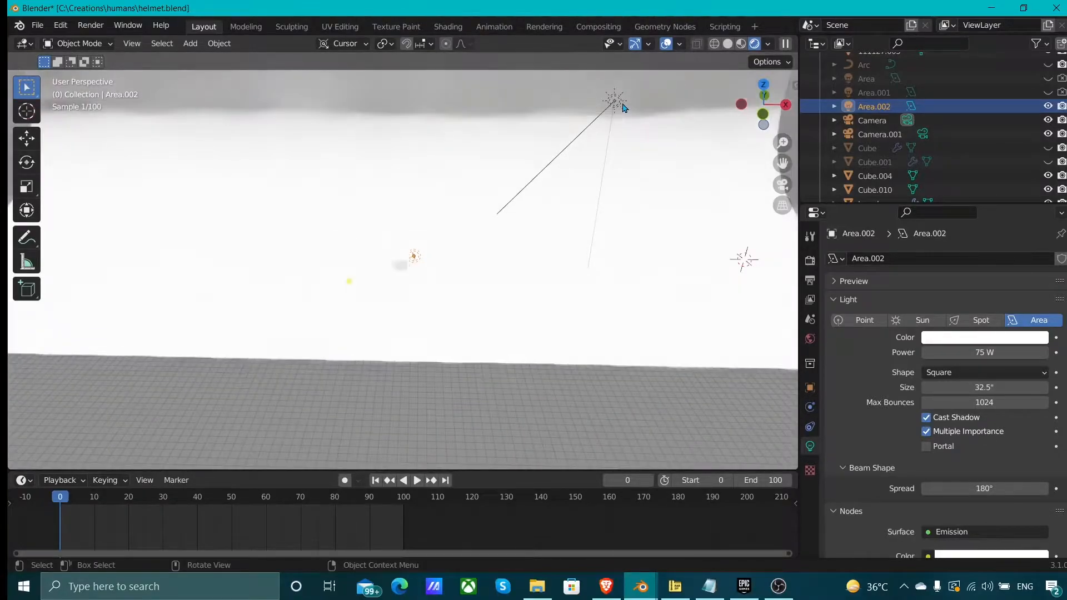
pyautogui.click(624, 107)
pyautogui.scroll(8, 428, 262)
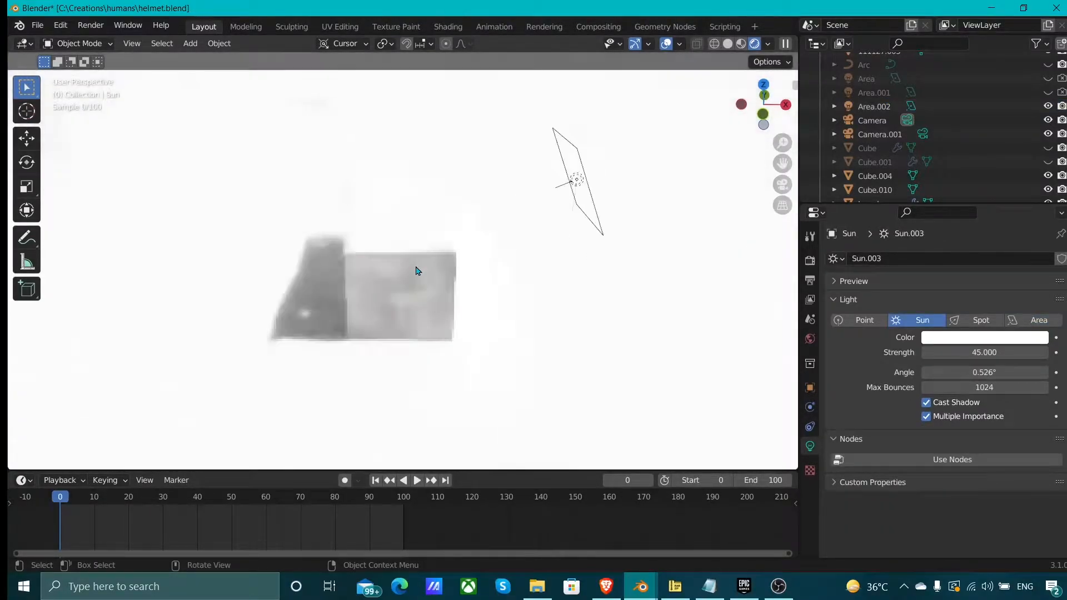
pyautogui.scroll(8, 471, 219)
pyautogui.moveTo(480, 206); pyautogui.dragTo(465, 234, button='middle')
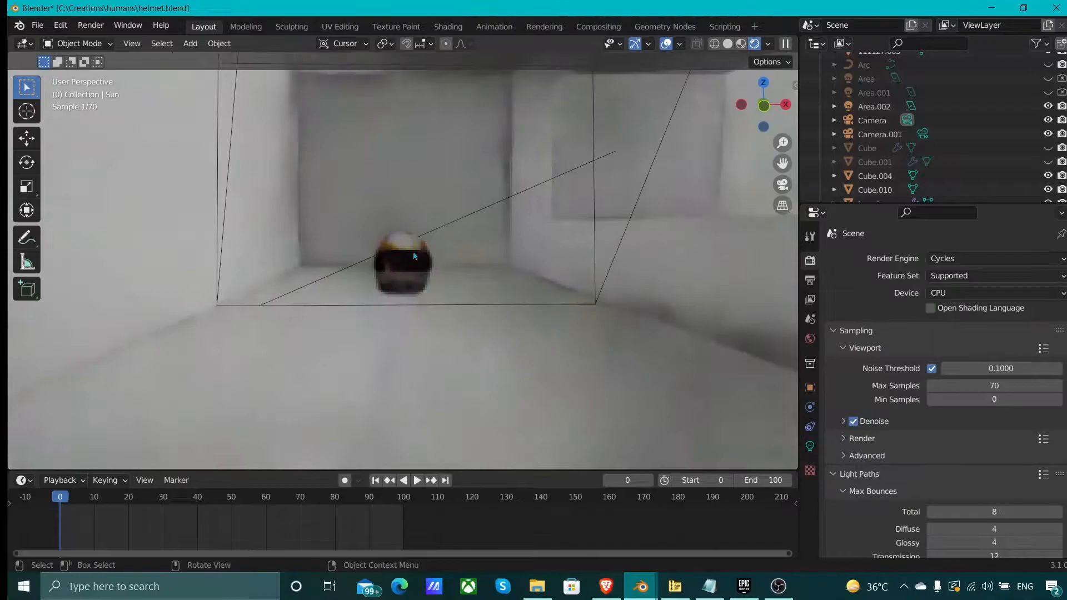
pyautogui.scroll(3, 412, 252)
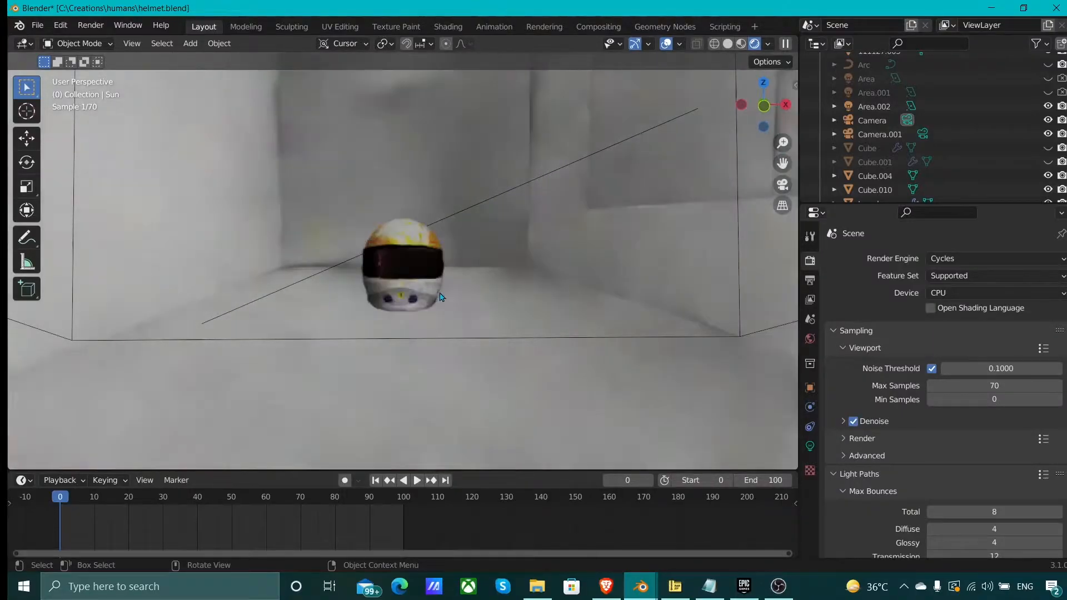
pyautogui.scroll(-2, 499, 269)
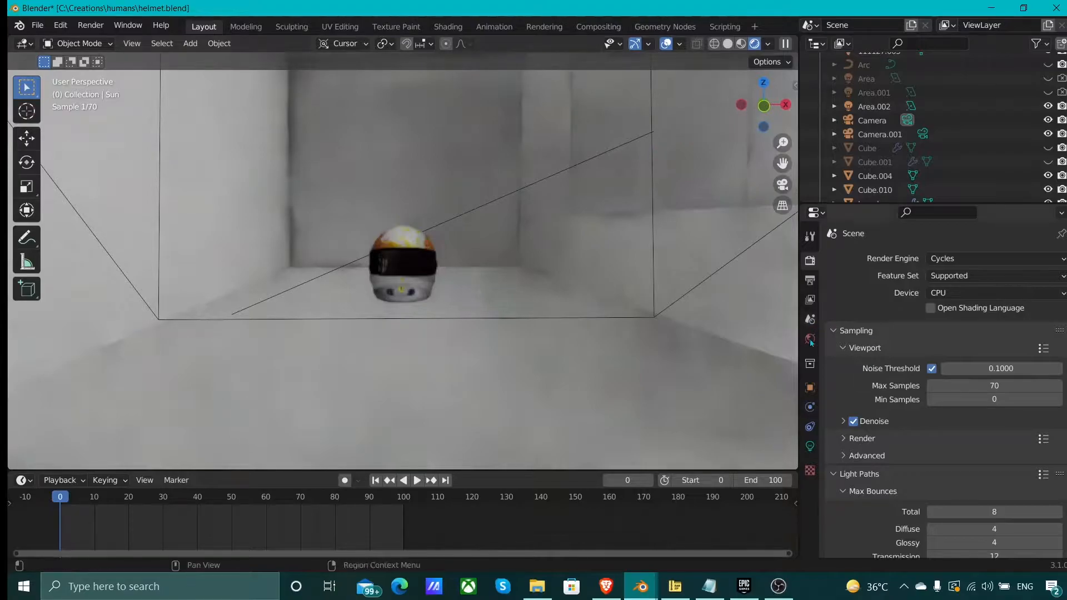
# Step: Switch to File Explorer and open the "with portal" PNG render from the humans folder
pyautogui.click(544, 590)
pyautogui.click(389, 402)
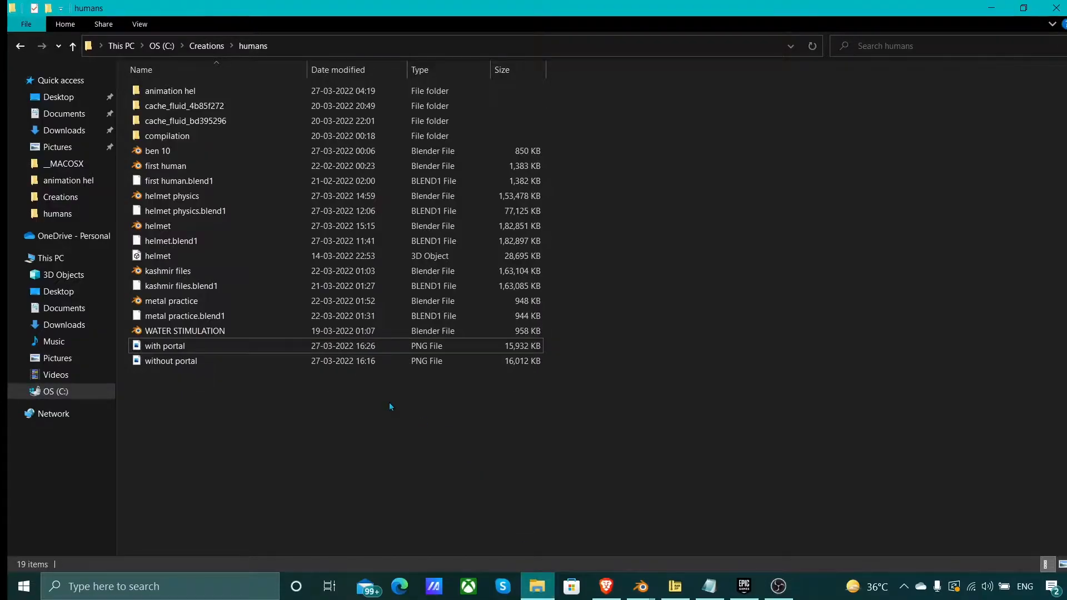
pyautogui.click(341, 347)
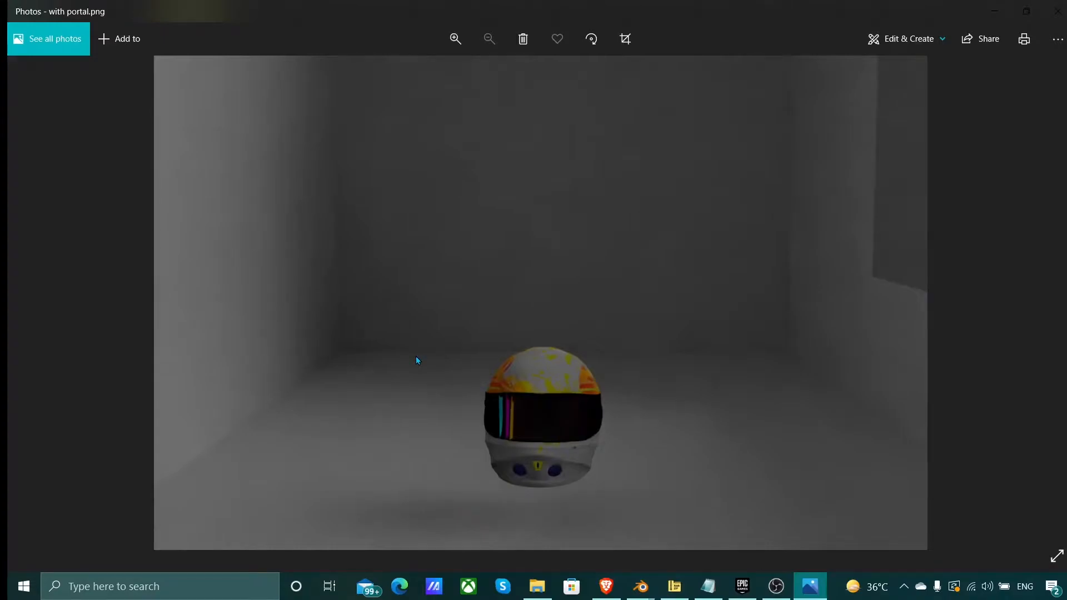
# Step: Compare the "with portal" and "without portal" renders by alternating between them, and close the image viewer
pyautogui.press('Right')
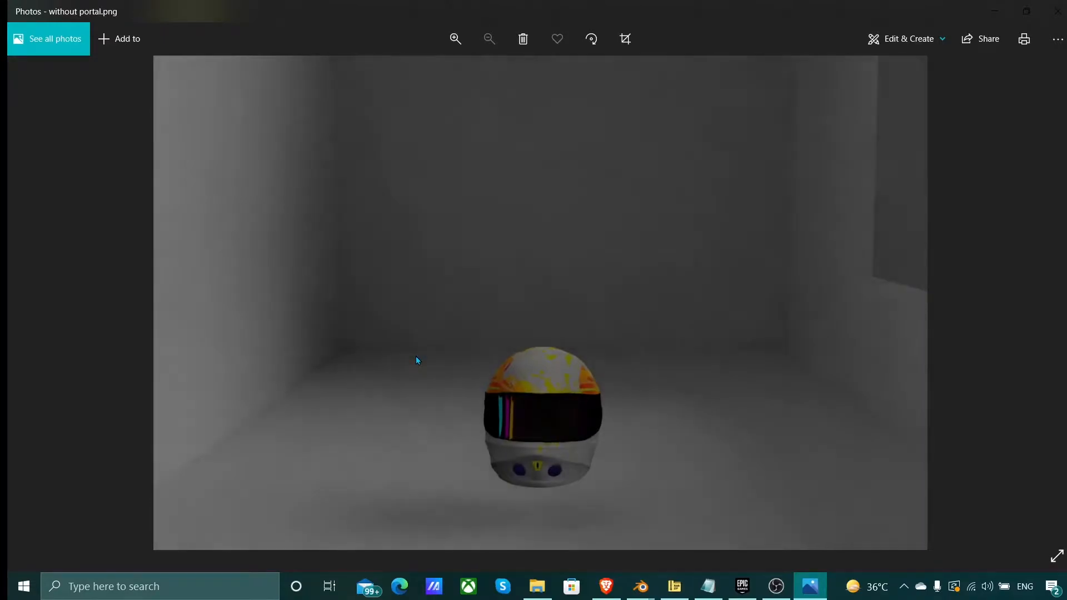
pyautogui.press('Left')
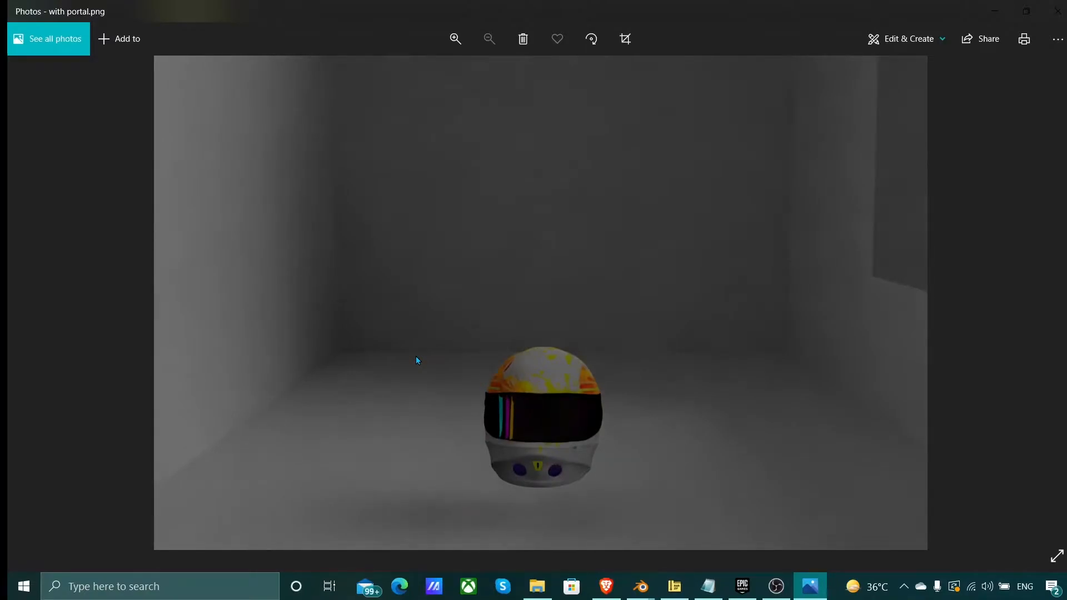
pyautogui.press('Right')
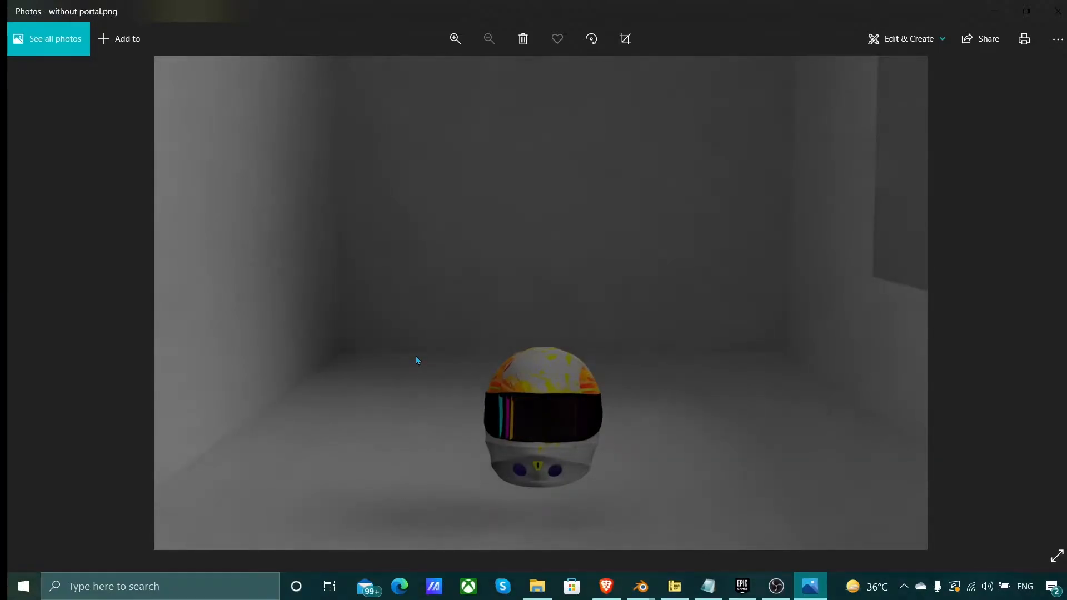
pyautogui.press('Left')
pyautogui.press('Right')
pyautogui.press('Left')
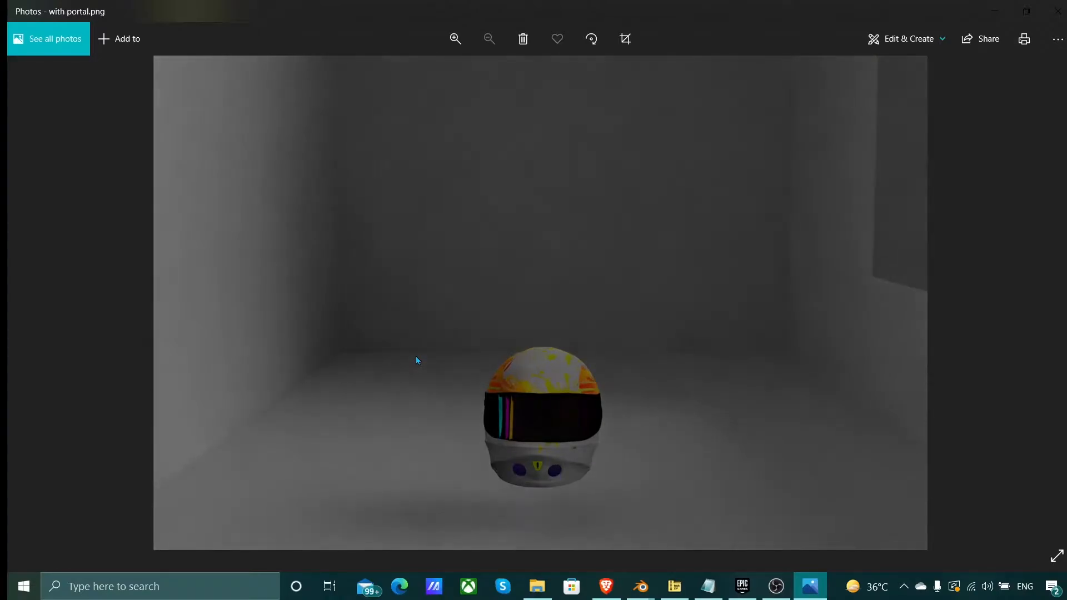
pyautogui.click(1058, 11)
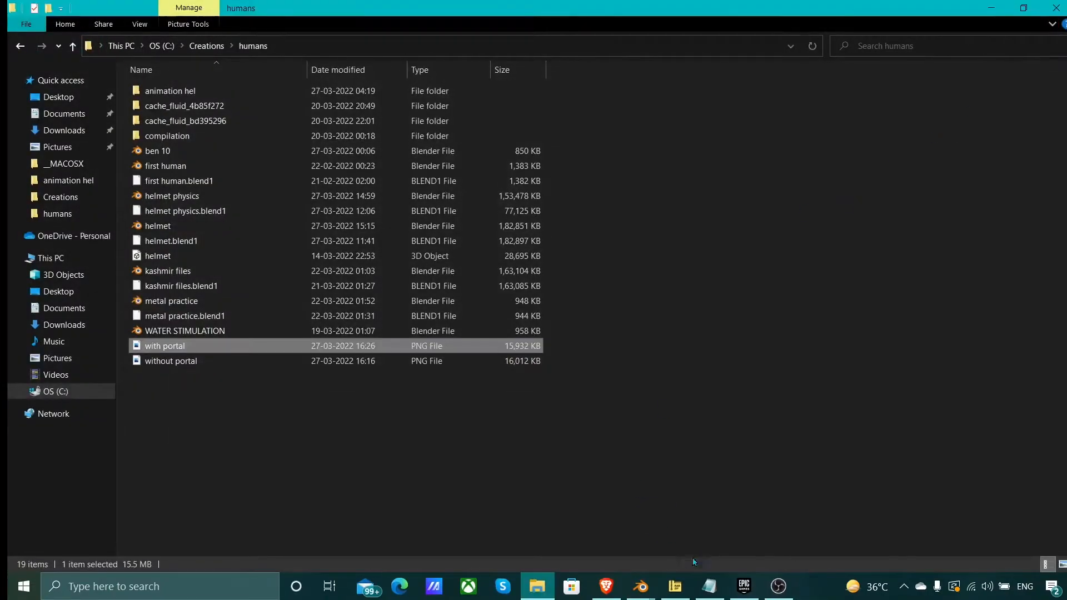
# Step: Return to Blender and turn on the Portal option of the Area.002 light
pyautogui.moveTo(643, 588)
pyautogui.click(613, 539)
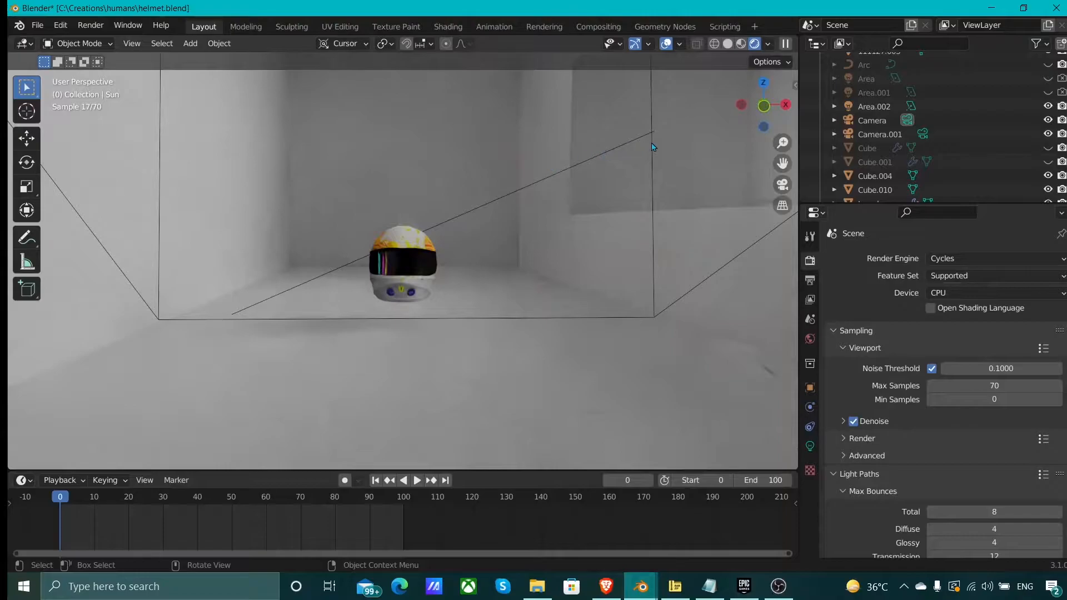
pyautogui.click(602, 159)
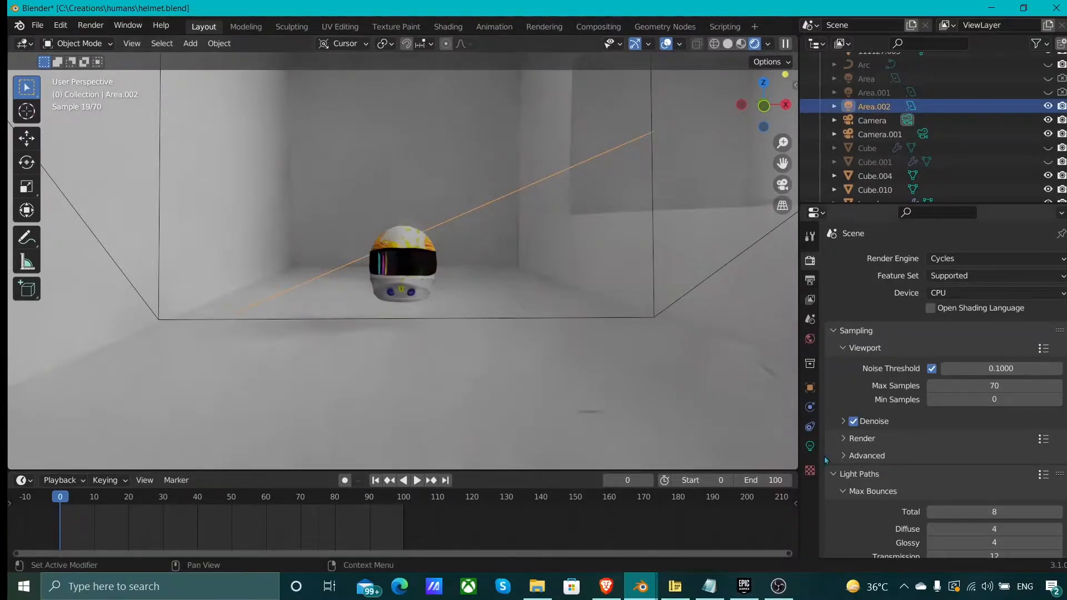
pyautogui.click(810, 446)
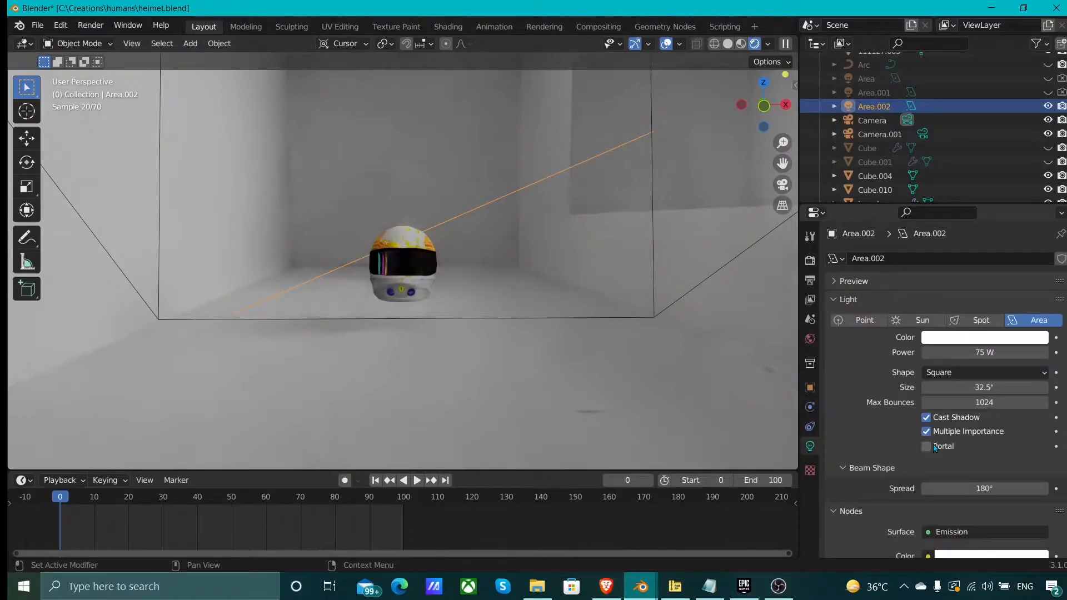
pyautogui.click(926, 413)
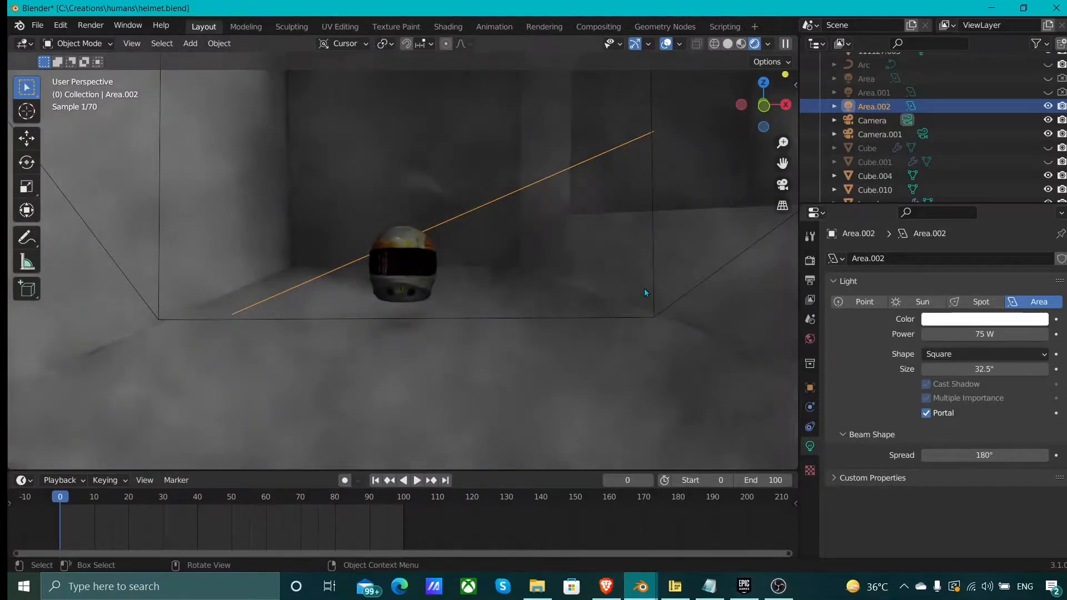
# Step: Delete the Cube.004 room object surrounding the helmet
pyautogui.moveTo(601, 269); pyautogui.dragTo(537, 283, button='middle')
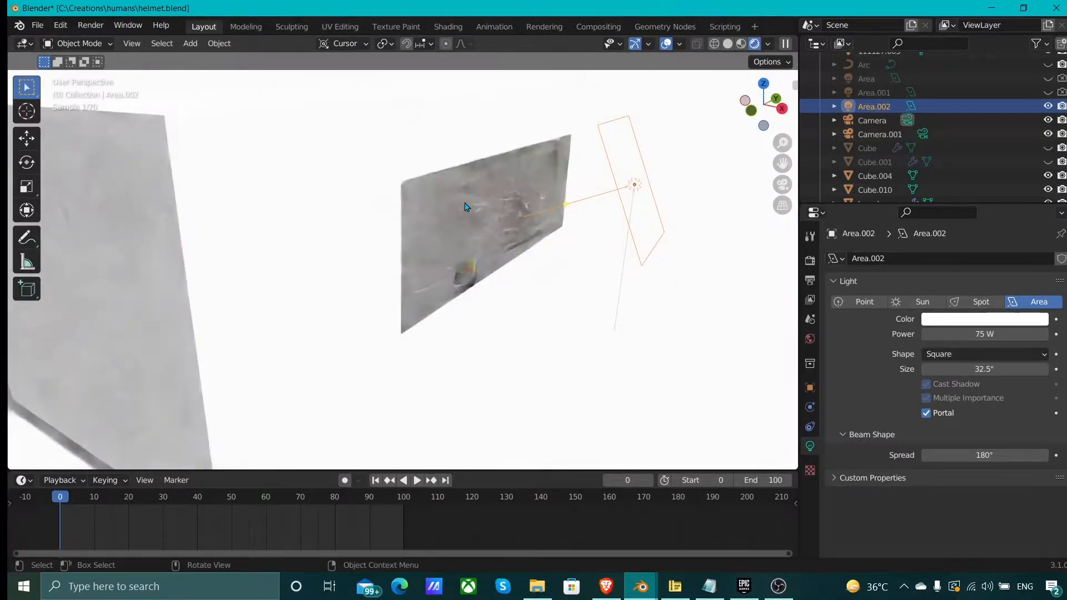
pyautogui.scroll(-1, 466, 207)
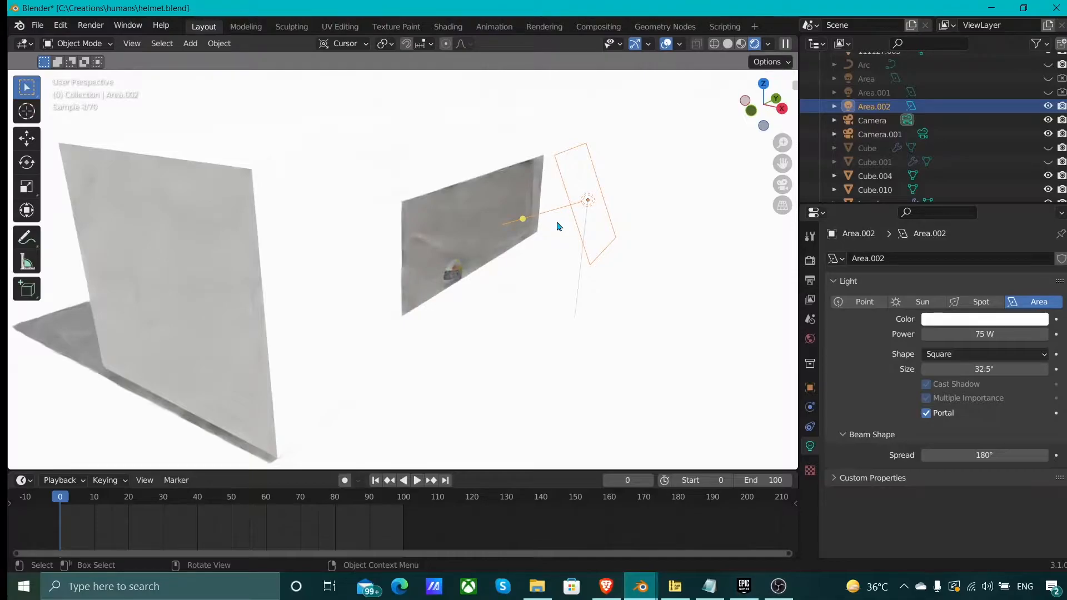
pyautogui.moveTo(549, 226); pyautogui.dragTo(470, 285, button='middle')
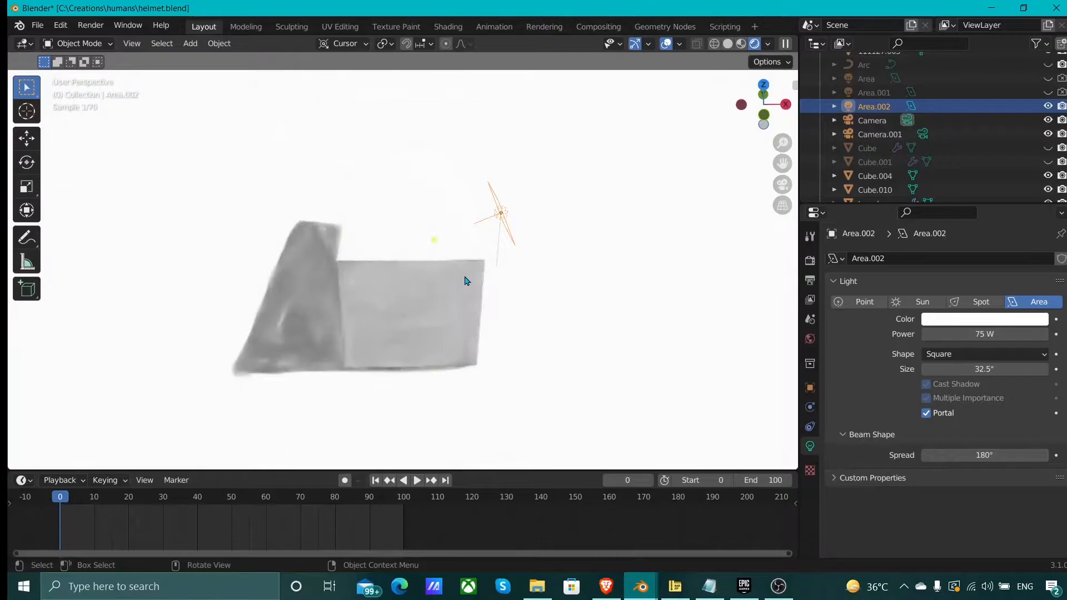
pyautogui.click(471, 285)
pyautogui.press('Delete')
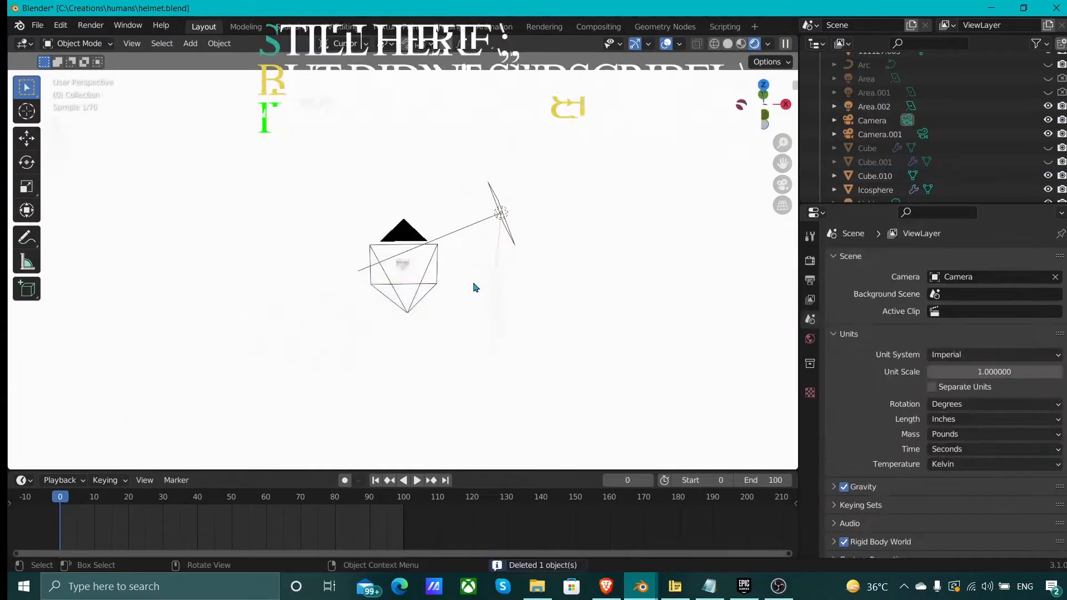
# Step: Switch the viewport to Material Preview, select the large background plane and open the Shading workspace
pyautogui.click(741, 44)
pyautogui.scroll(9, 395, 320)
pyautogui.scroll(-8, 384, 317)
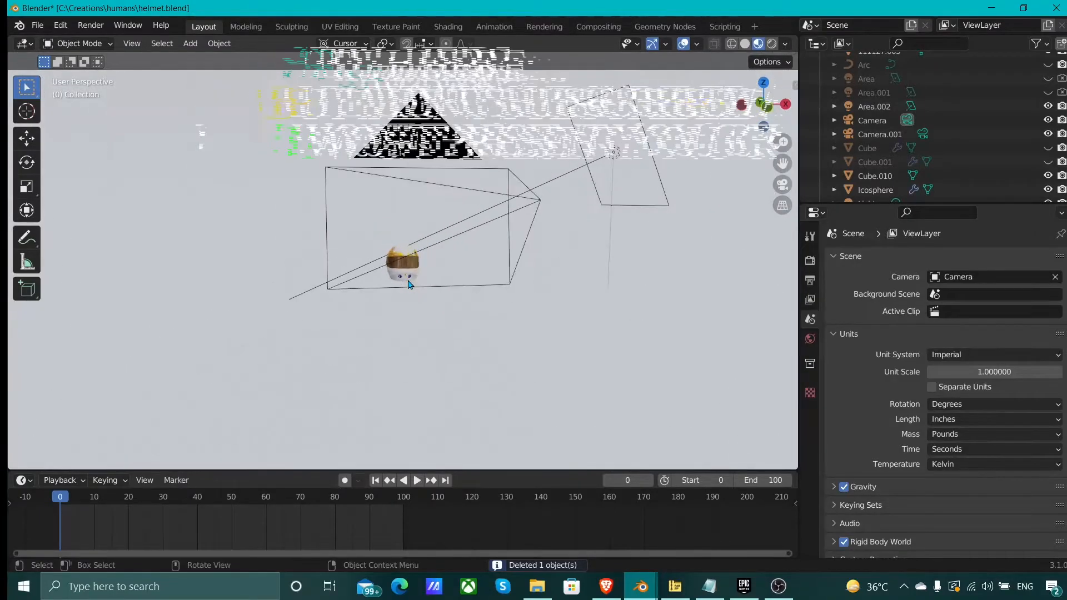
pyautogui.click(375, 315)
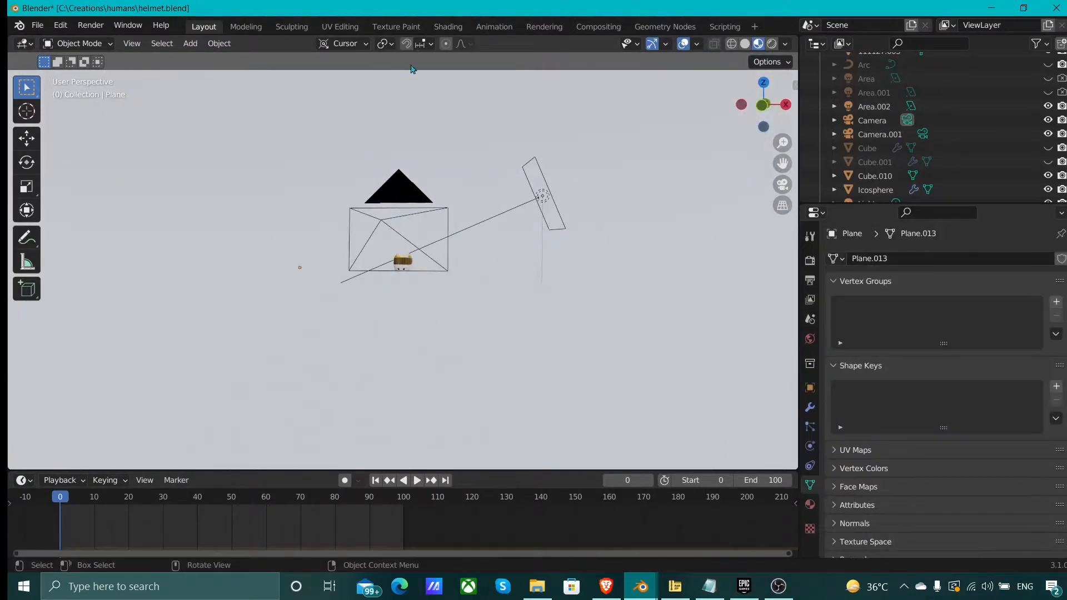
pyautogui.click(449, 28)
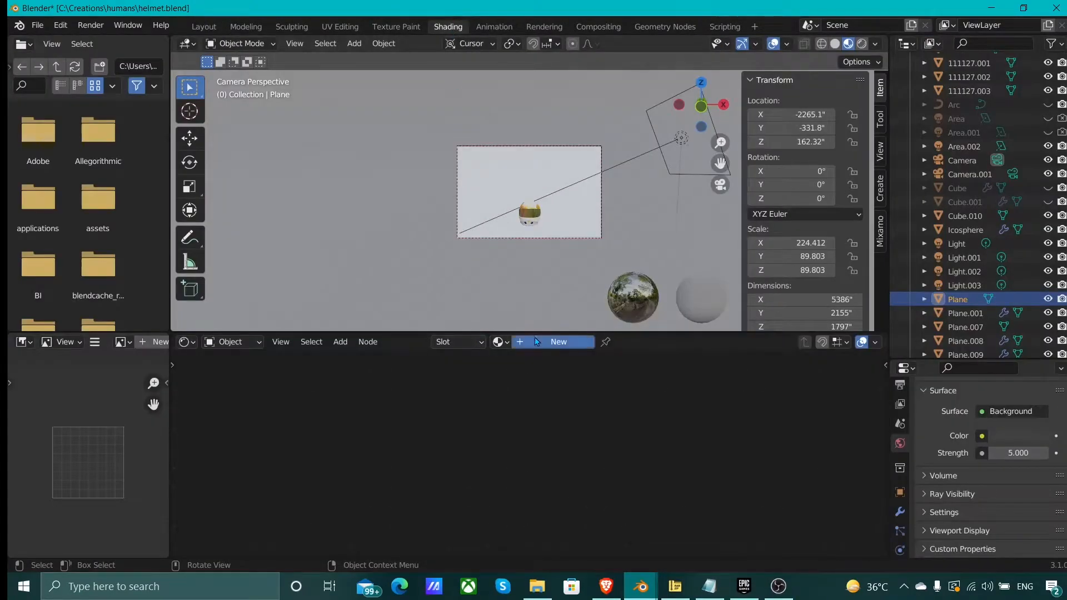
# Step: Create a new material for the large background plane
pyautogui.click(556, 342)
pyautogui.moveTo(588, 419); pyautogui.dragTo(532, 409, button='middle')
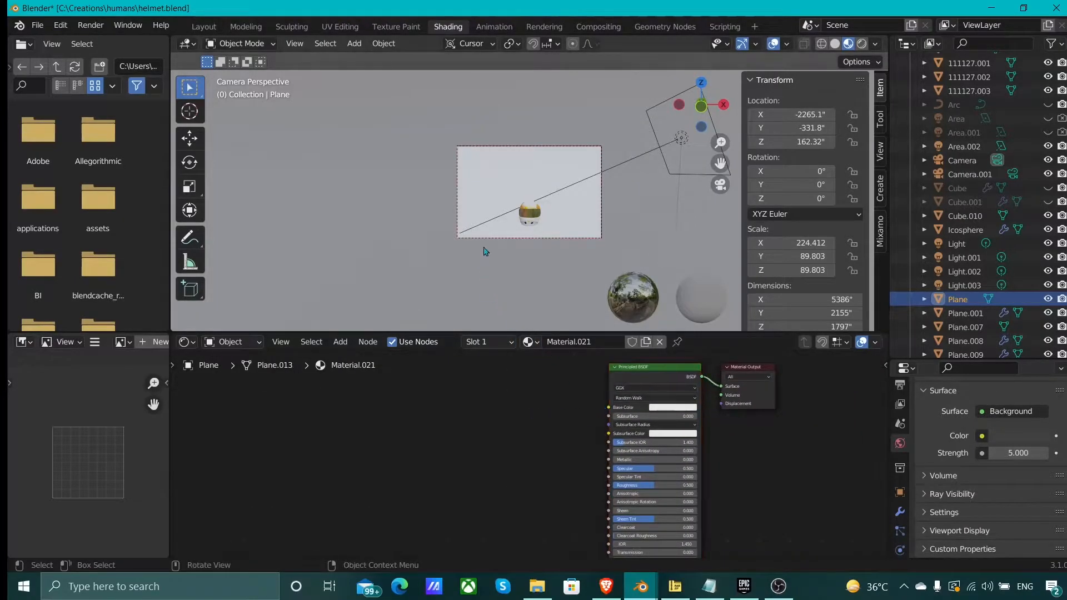
# Step: Delete the Area.002 light located near the helmet
pyautogui.scroll(2, 506, 234)
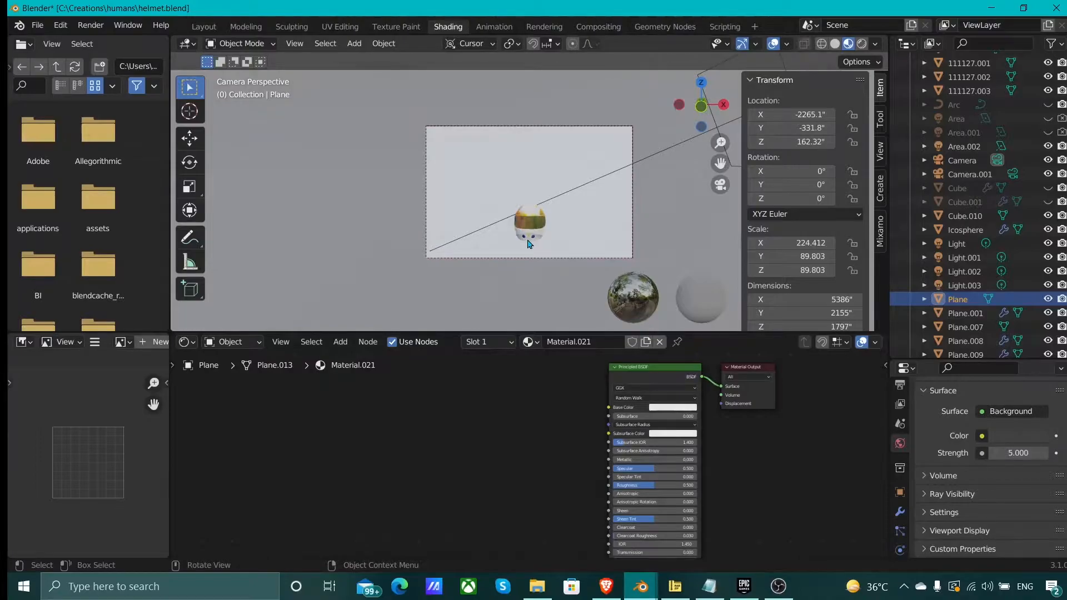
pyautogui.click(529, 238)
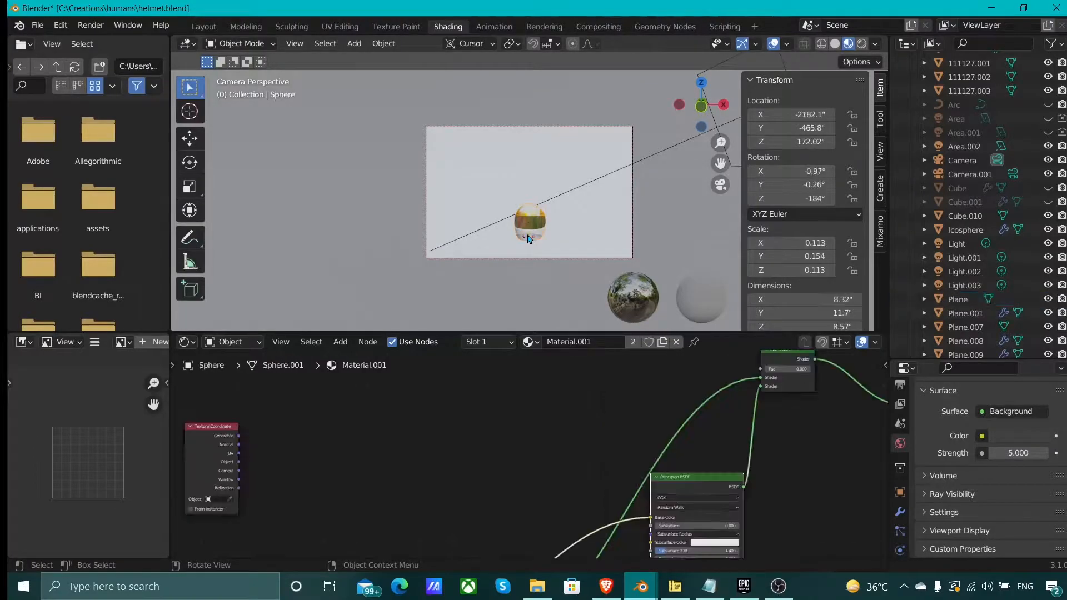
pyautogui.press('KP_Decimal')
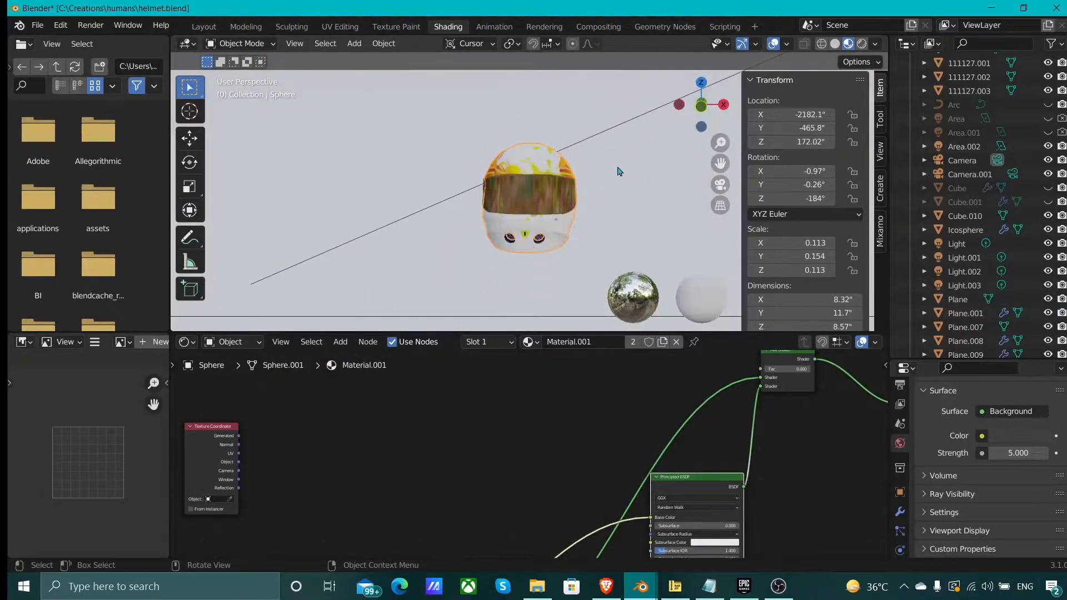
pyautogui.click(607, 132)
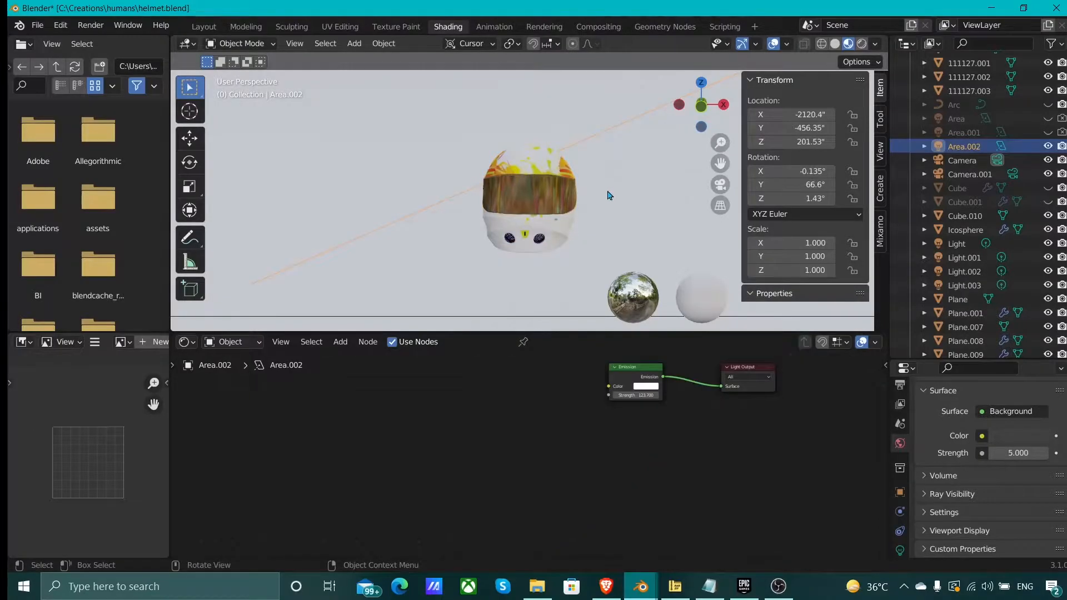
pyautogui.press('Delete')
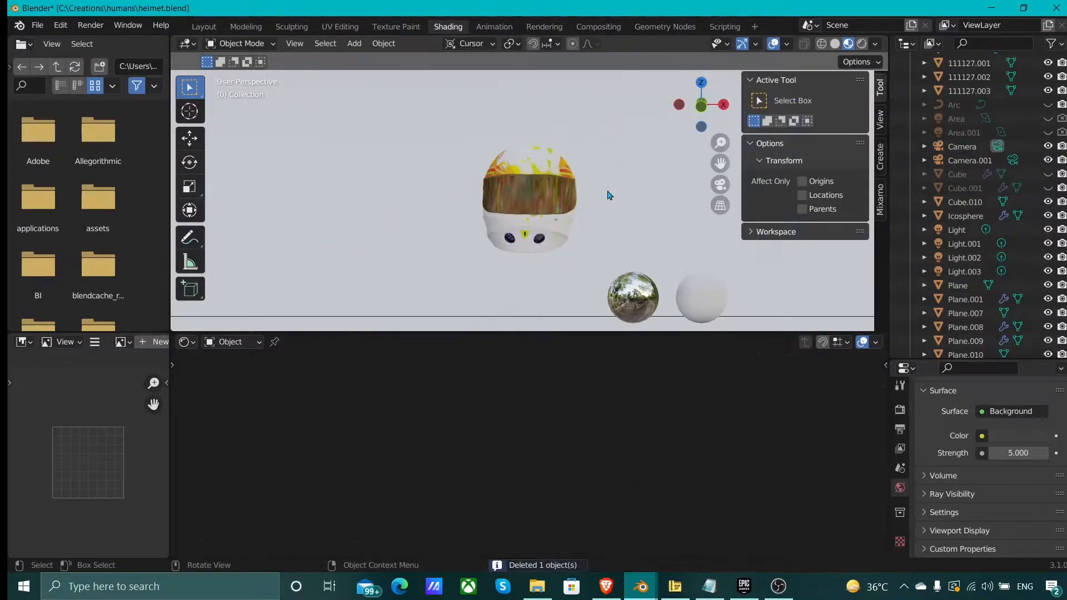
# Step: Add an Ambient Occlusion node to the background plane's material and connect its Color output to the Principled BSDF Base Color
pyautogui.click(543, 269)
pyautogui.press('F3')
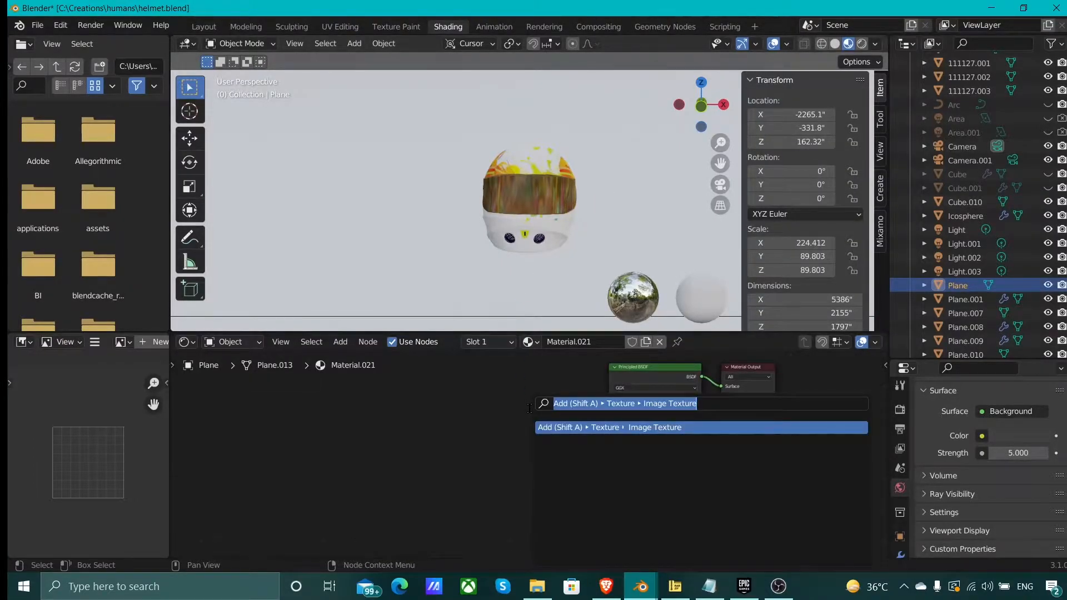
pyautogui.write('ambien')
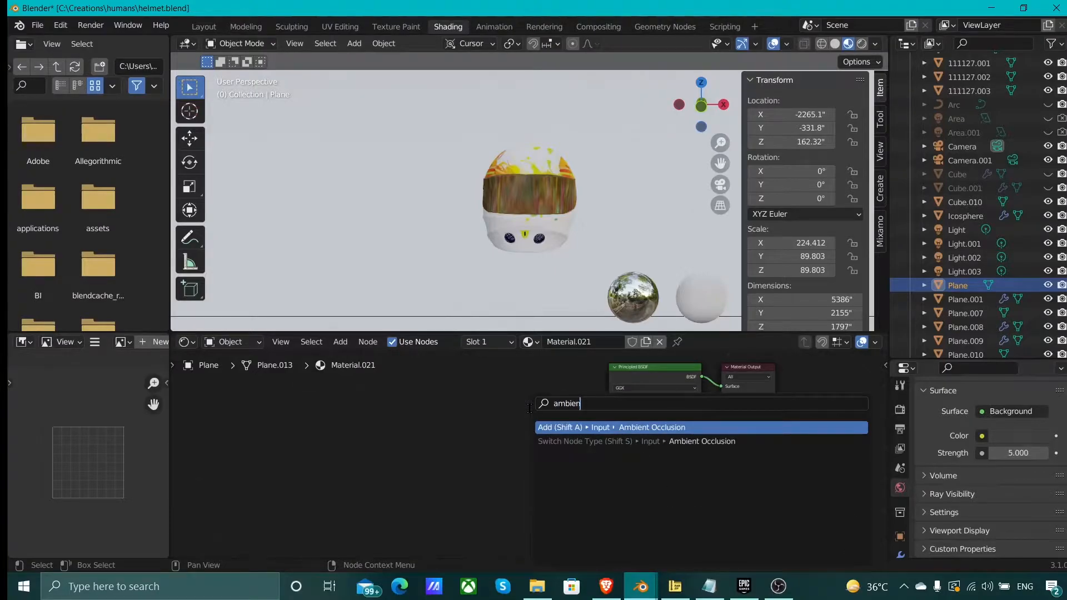
pyautogui.press('Return')
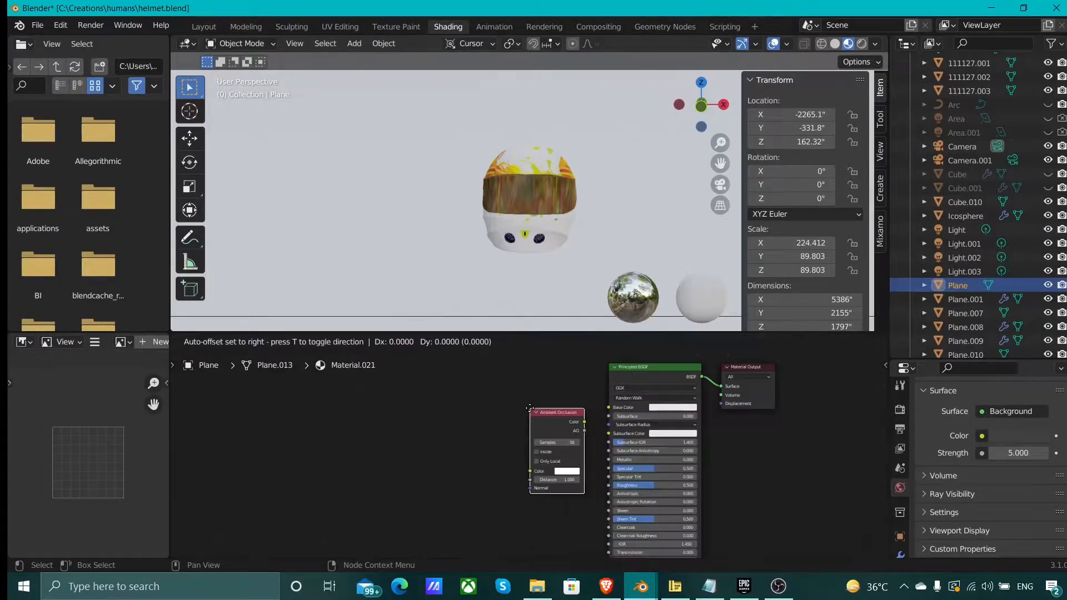
pyautogui.click(495, 408)
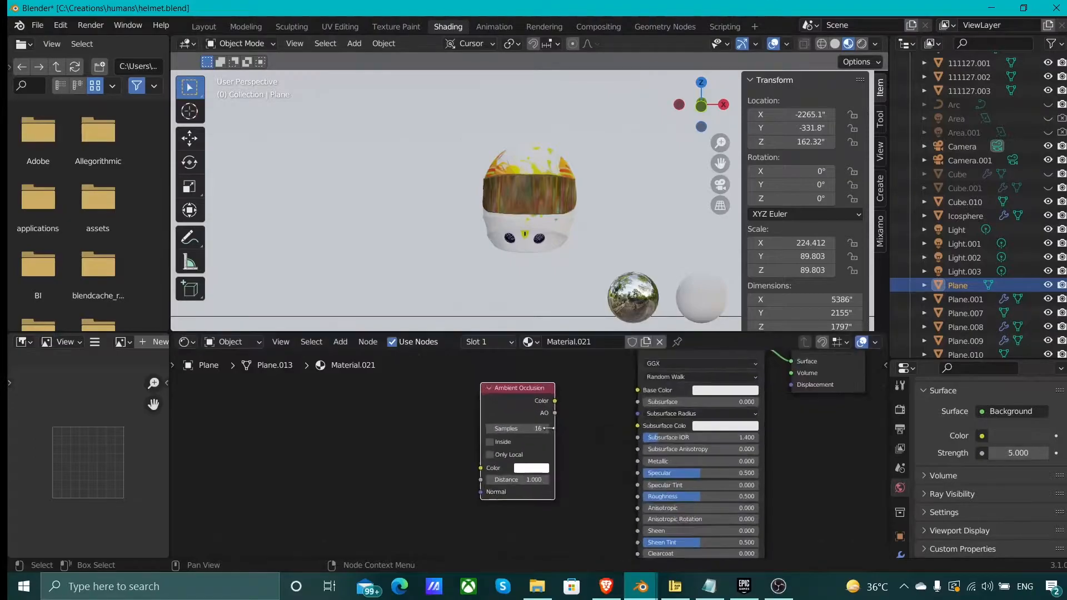
pyautogui.scroll(2, 550, 474)
pyautogui.scroll(2, 549, 475)
pyautogui.moveTo(550, 448); pyautogui.dragTo(668, 428)
# Step: Show the scene in Rendered shading and raise the background plane about 5.9 inches vertically to meet the underside of the helmet
pyautogui.moveTo(579, 266); pyautogui.dragTo(561, 294, button='middle')
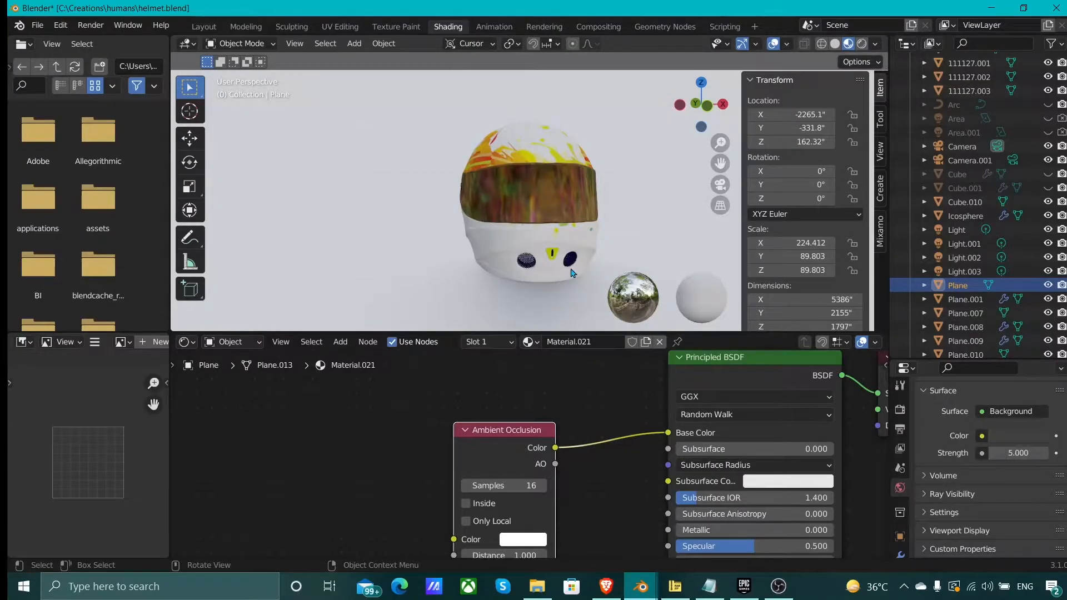
pyautogui.scroll(-3, 572, 272)
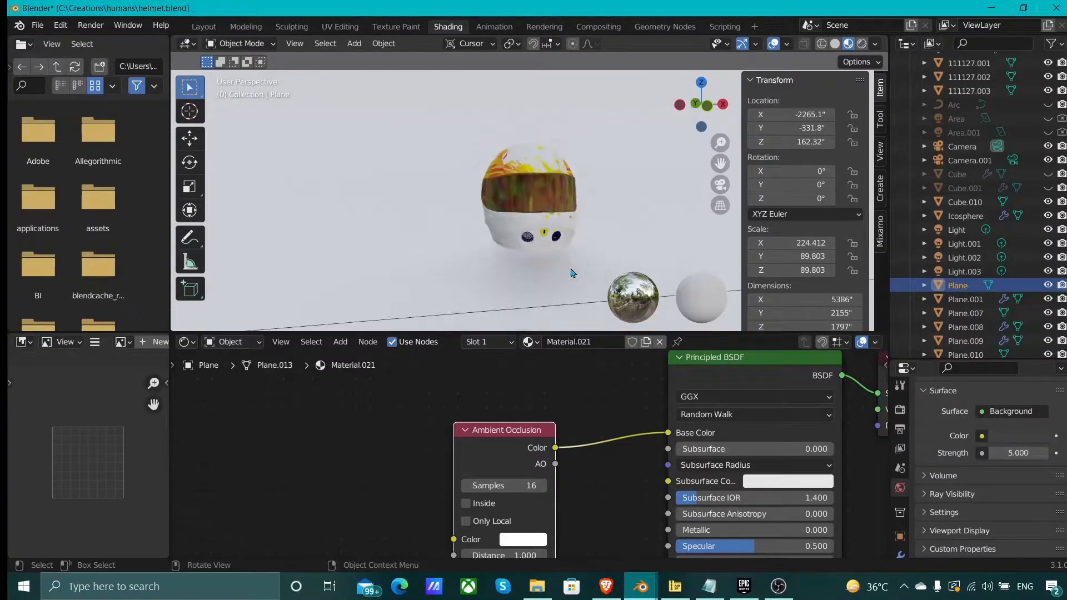
pyautogui.moveTo(548, 265)
pyautogui.mouseDown(button='middle')
pyautogui.moveTo(519, 262)
pyautogui.moveTo(530, 270)
pyautogui.mouseUp(button='middle')
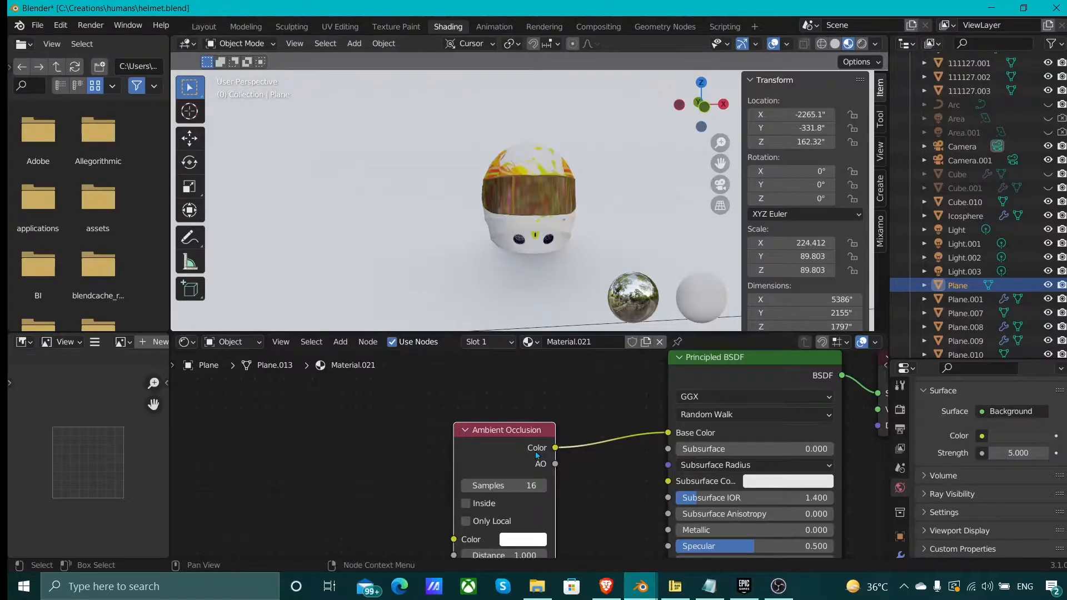
pyautogui.moveTo(531, 271); pyautogui.dragTo(740, 161, button='middle')
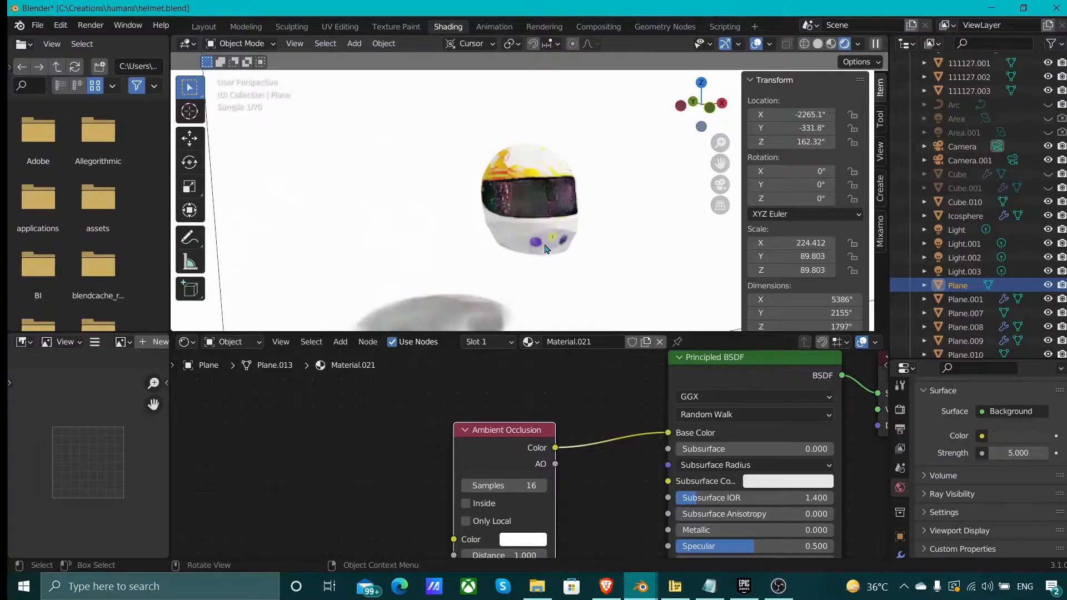
pyautogui.press('g')
pyautogui.press('z')
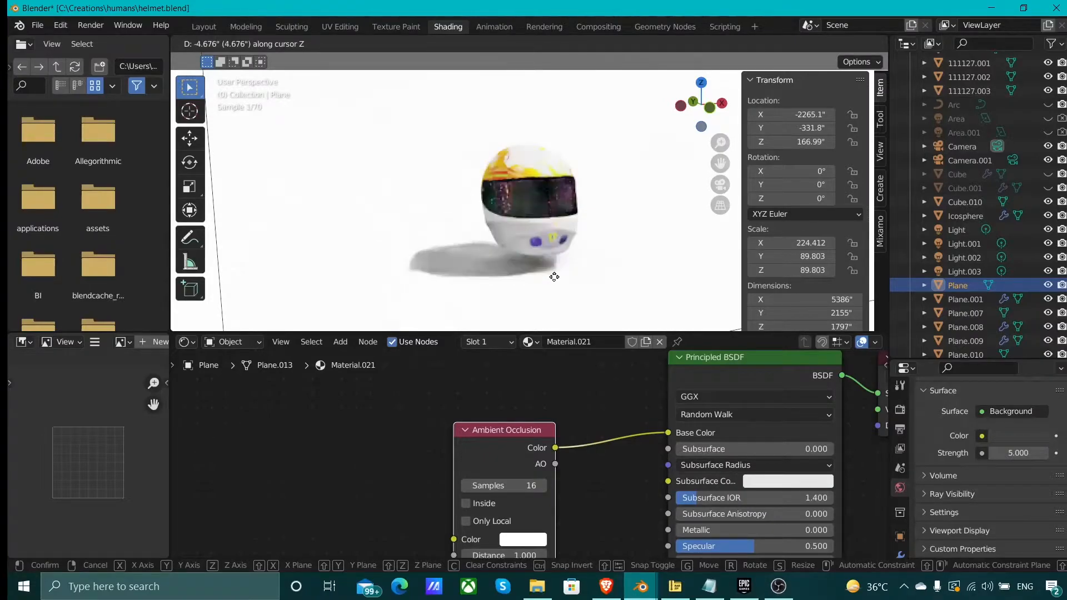
pyautogui.click(556, 278)
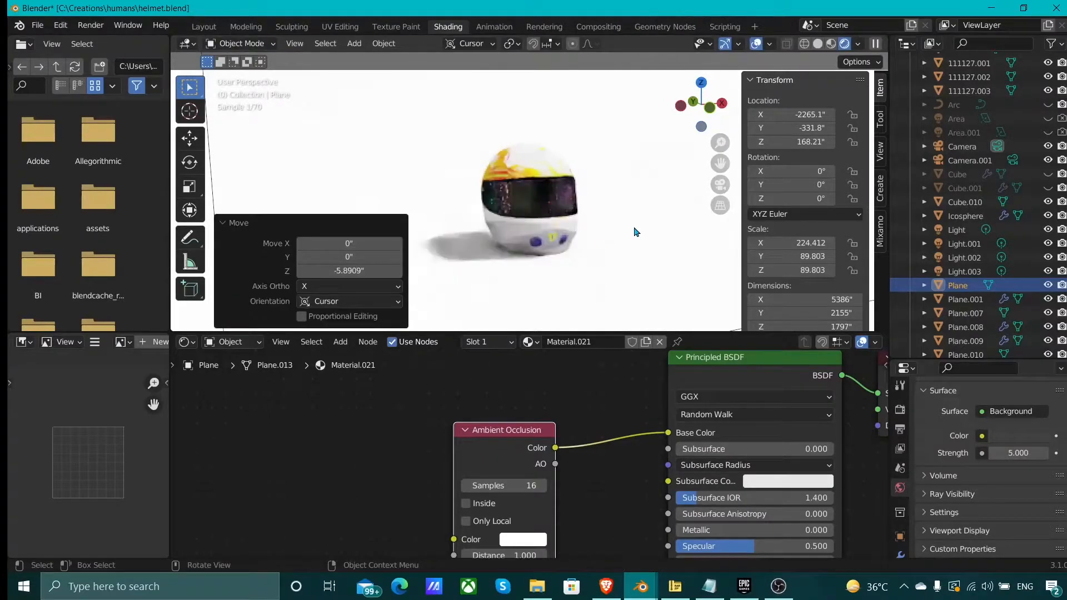
# Step: Select the Sun light and display its light properties
pyautogui.scroll(-4, 954, 271)
pyautogui.scroll(-3, 954, 271)
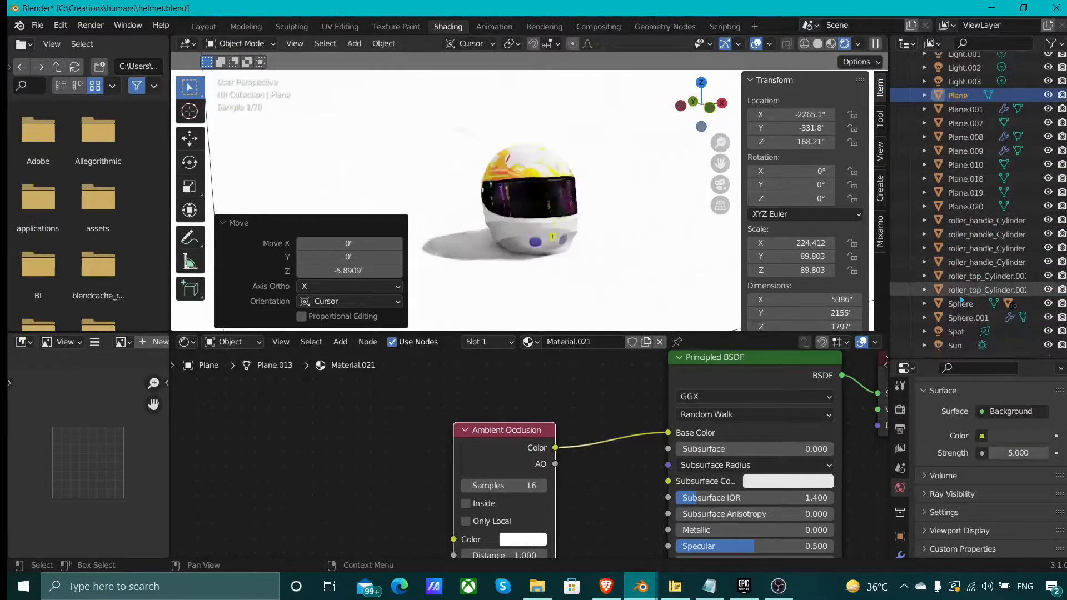
pyautogui.click(961, 345)
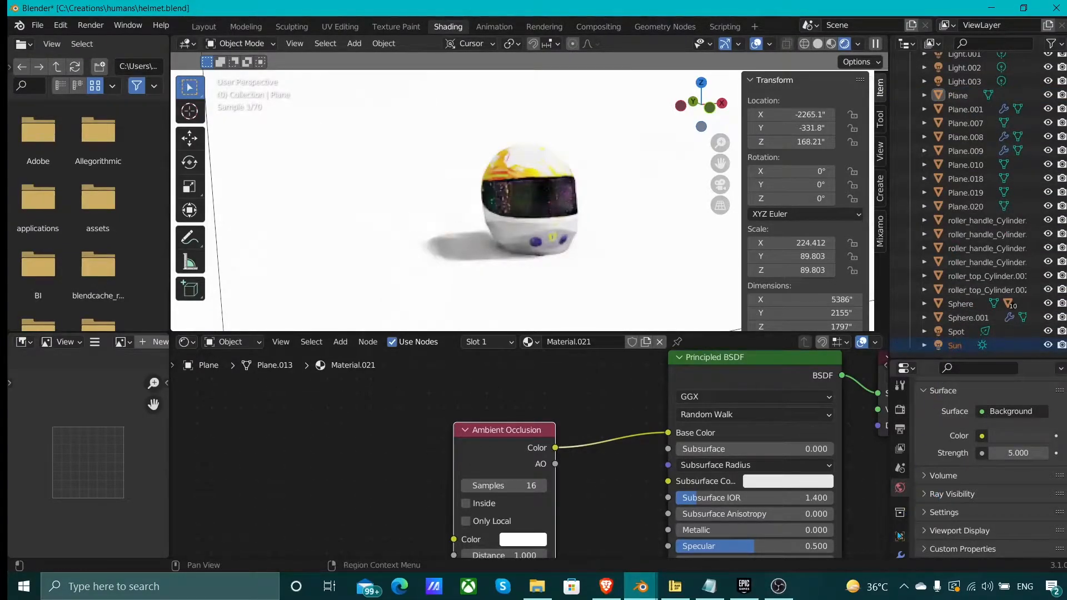
pyautogui.scroll(-5, 900, 514)
pyautogui.click(901, 502)
pyautogui.click(901, 517)
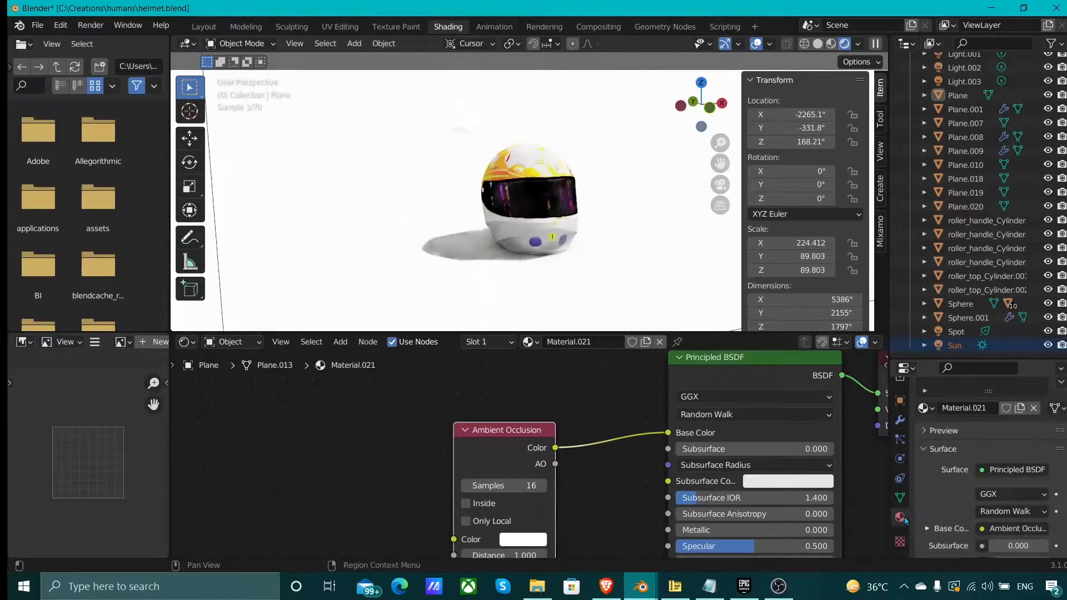
pyautogui.click(957, 346)
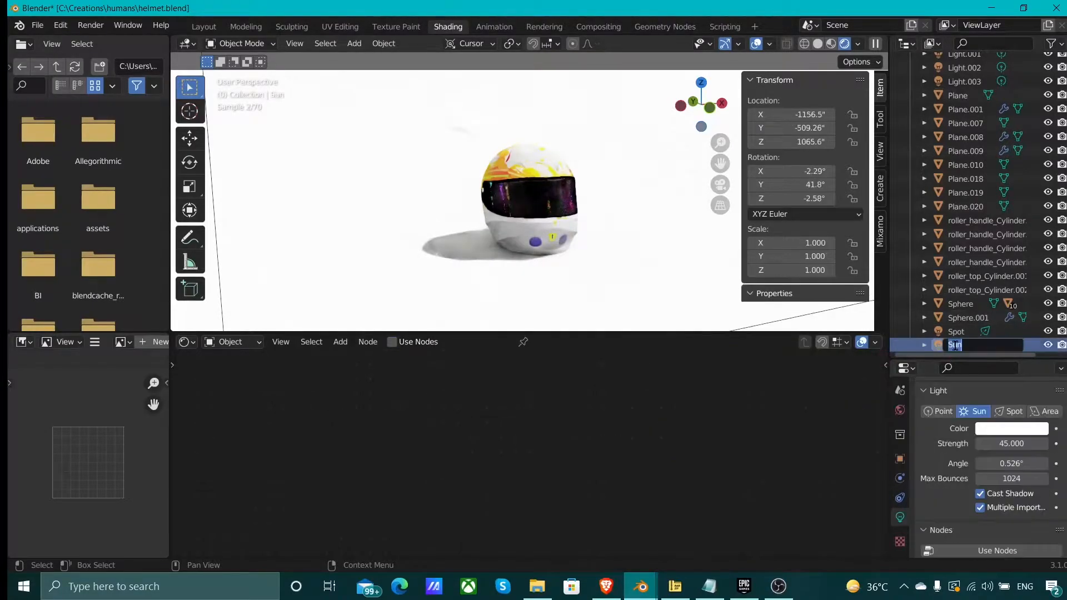
# Step: Try the Sun light at a strength of 15, followed by 7
pyautogui.click(1021, 443)
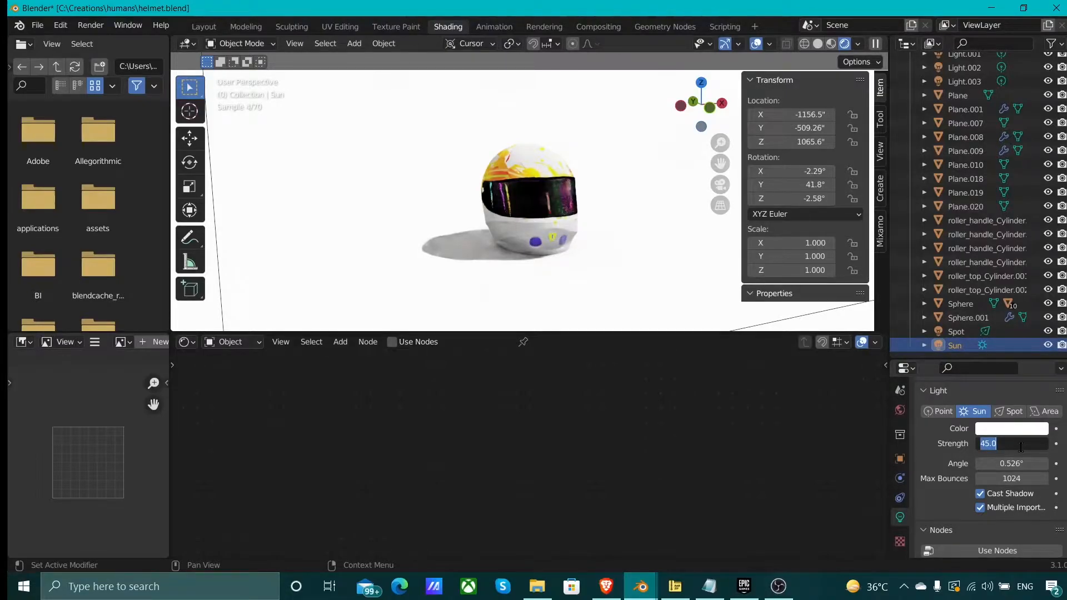
pyautogui.write('15')
pyautogui.press('Return')
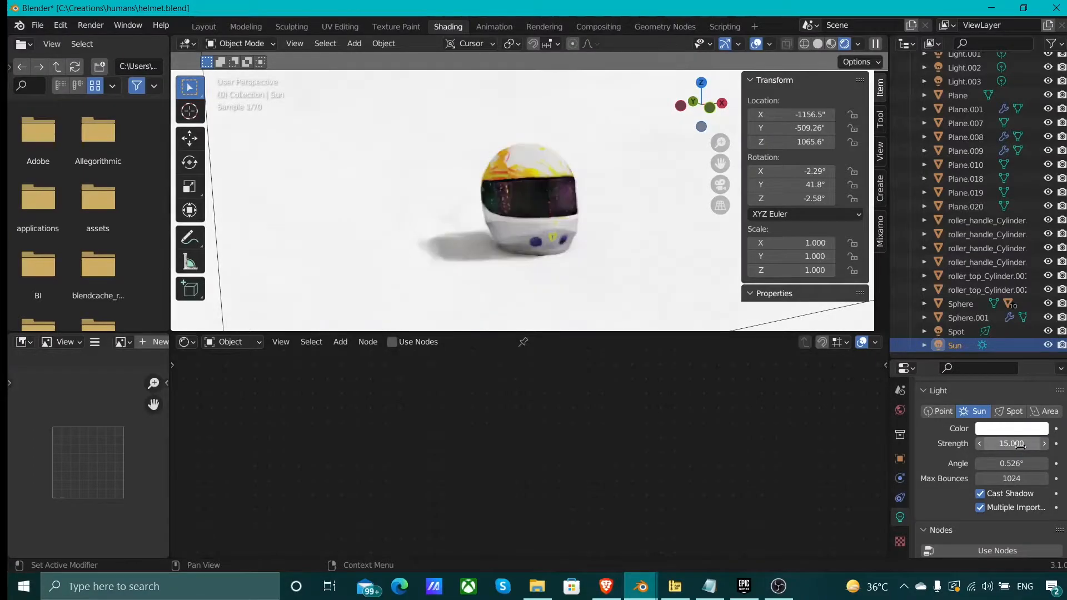
pyautogui.click(1021, 445)
pyautogui.write('7')
pyautogui.press('Return')
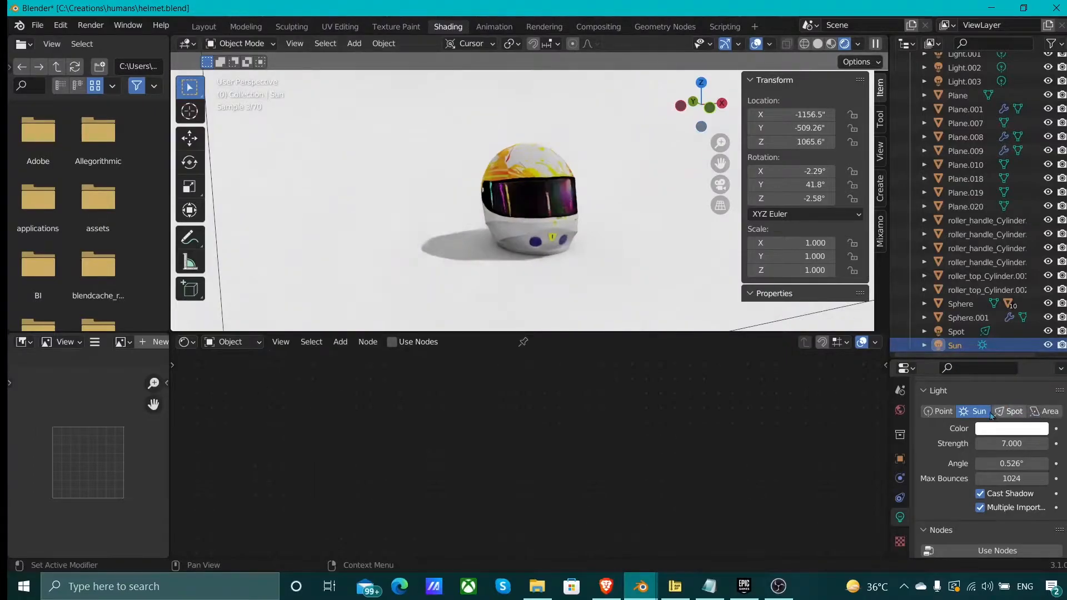
# Step: Change the Sun light's type to Point and set its power to 50 W
pyautogui.click(932, 413)
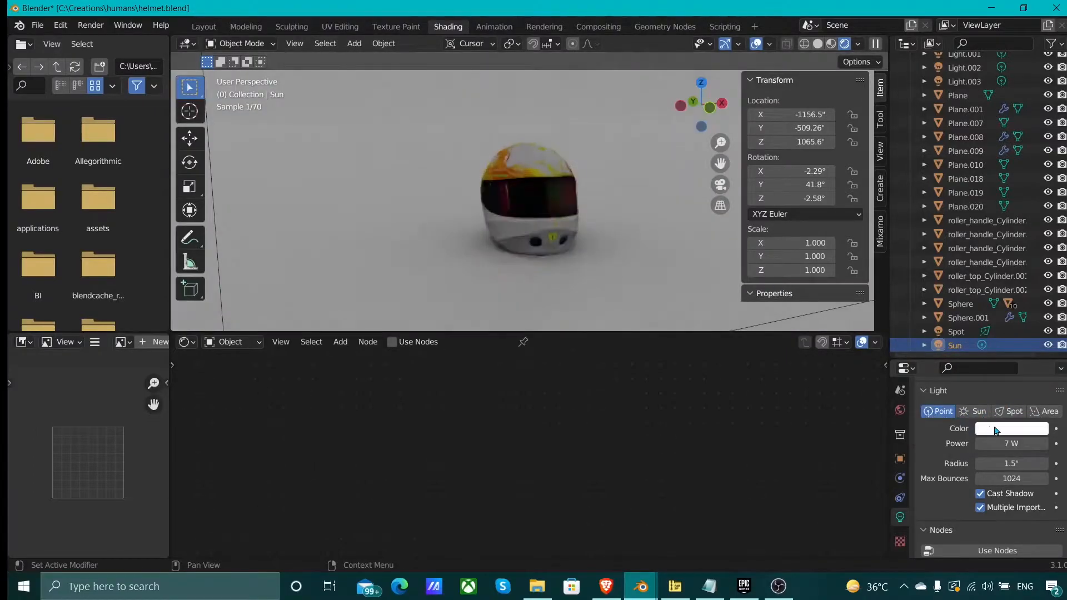
pyautogui.click(1017, 443)
pyautogui.write('50')
pyautogui.press('Return')
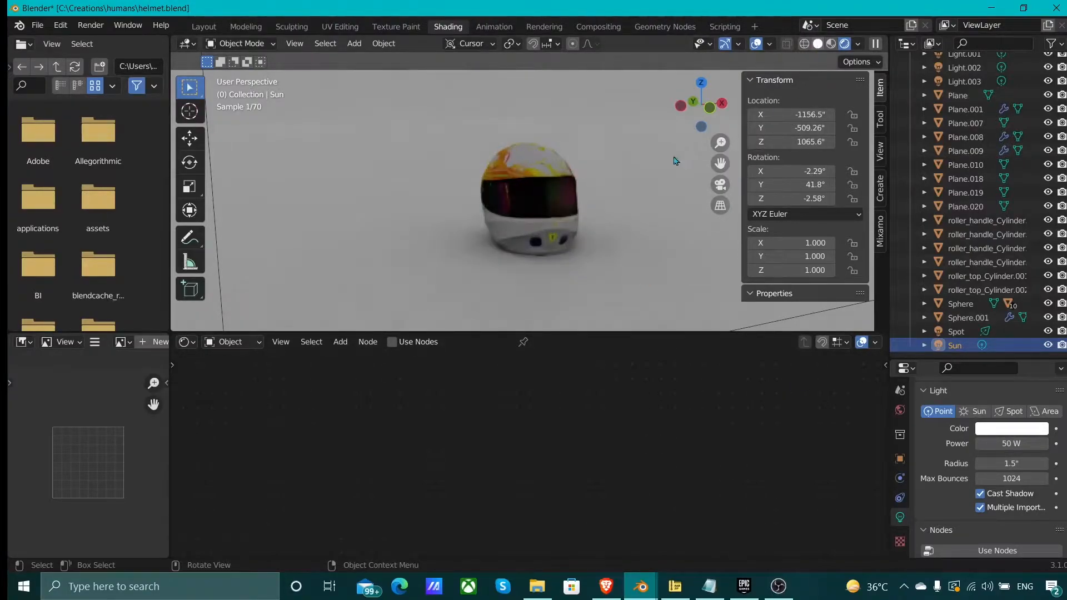
# Step: Show the scene in Solid shading and move the point light toward the helmet by about -853 in X, -23 in Y and -646 in Z inches
pyautogui.press('z')
pyautogui.press('KP_Decimal')
pyautogui.scroll(-6, 608, 172)
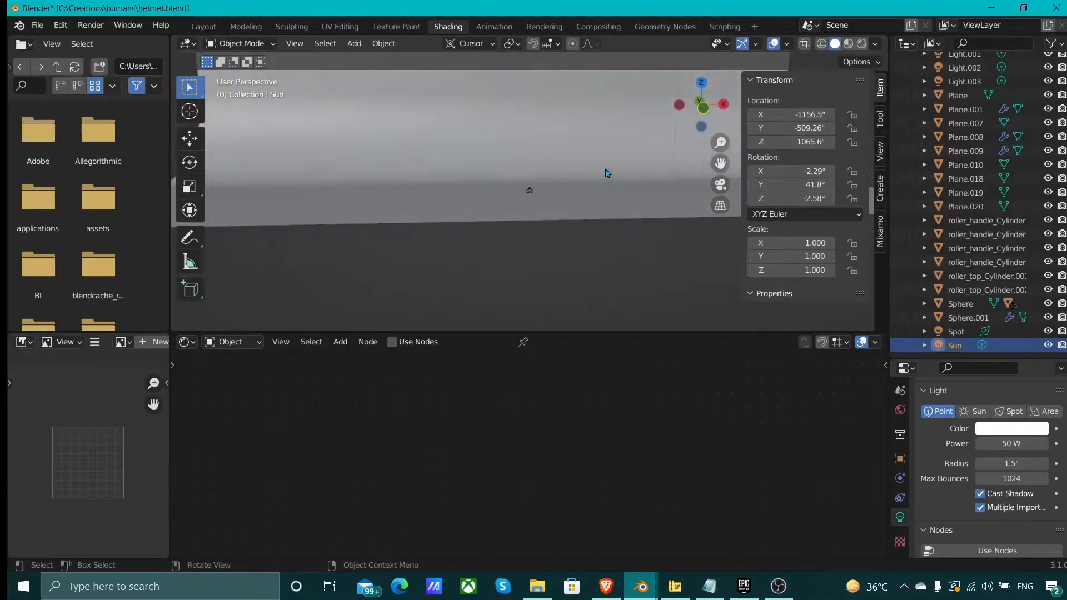
pyautogui.moveTo(640, 114); pyautogui.dragTo(556, 178)
pyautogui.moveTo(556, 178); pyautogui.dragTo(616, 224, button='middle')
# Step: Show the camera view in Rendered shading and turn off Cast Shadow for the point light
pyautogui.press('KP_0')
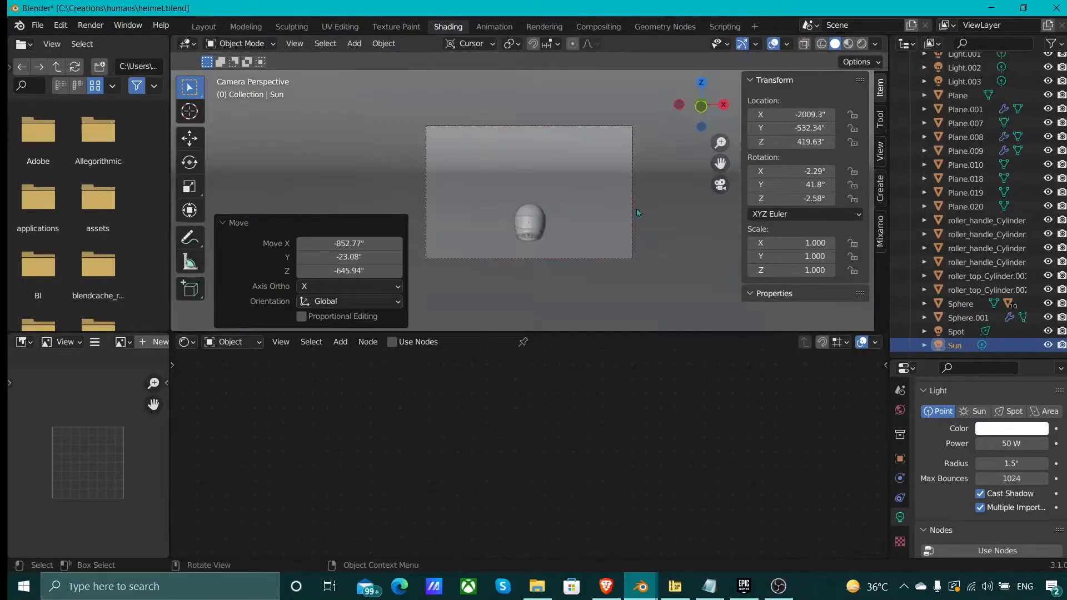
pyautogui.press('z')
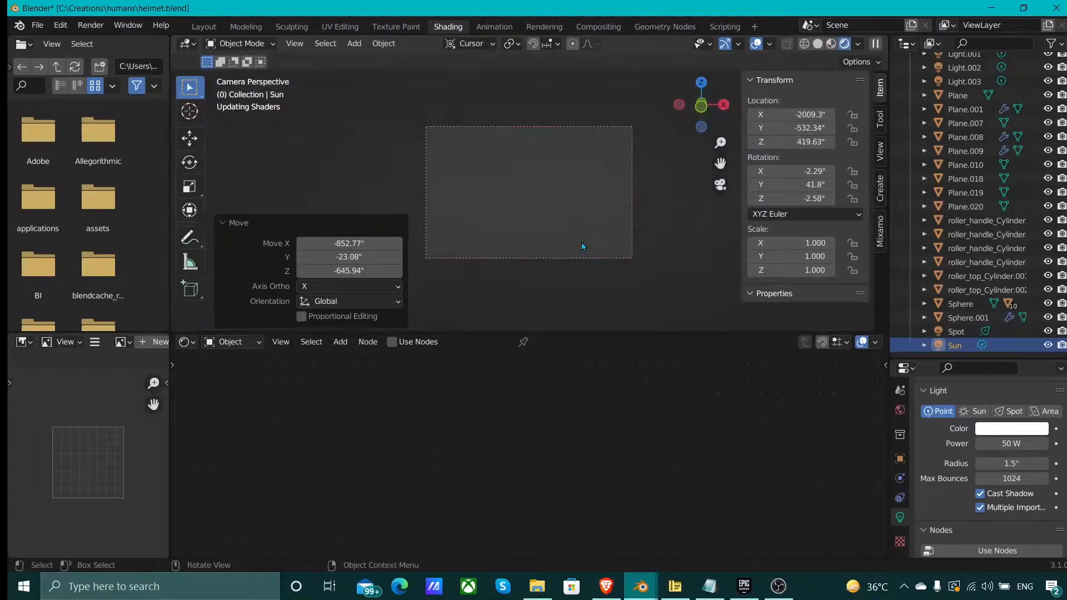
pyautogui.scroll(3, 581, 242)
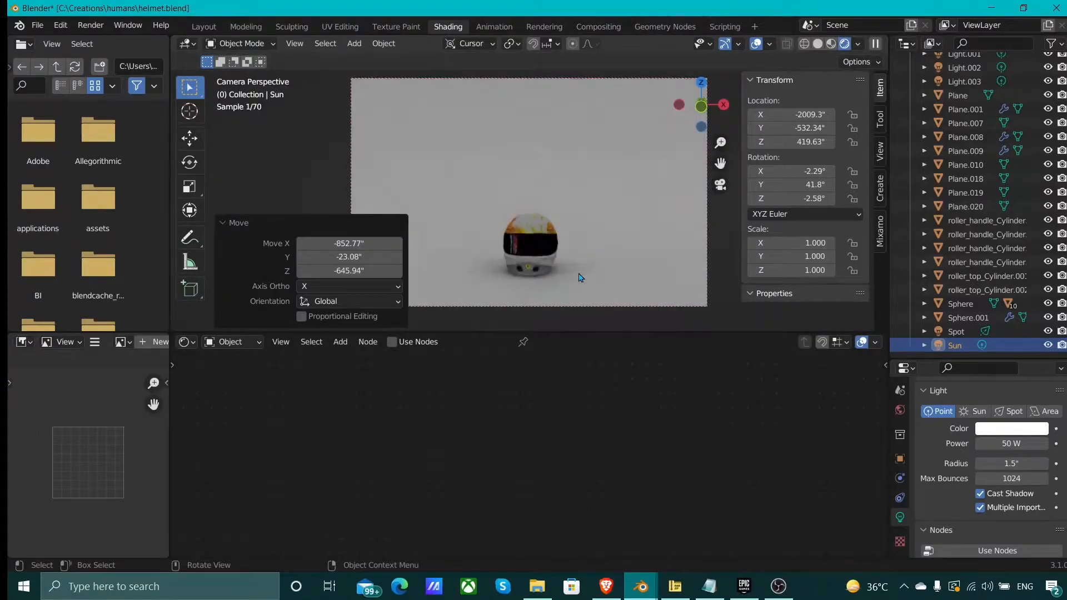
pyautogui.scroll(2, 542, 292)
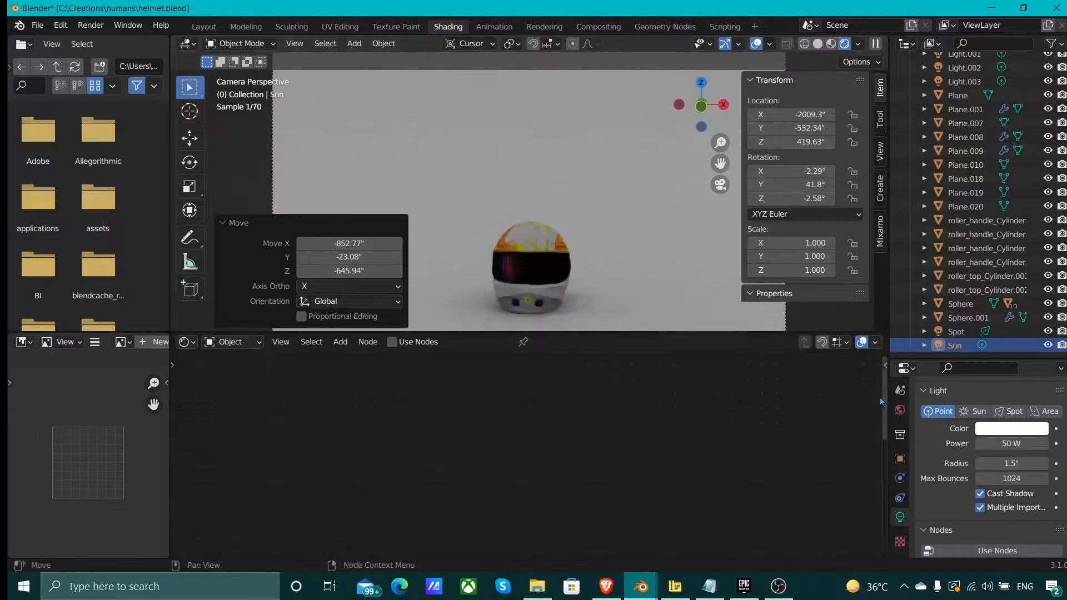
pyautogui.click(981, 494)
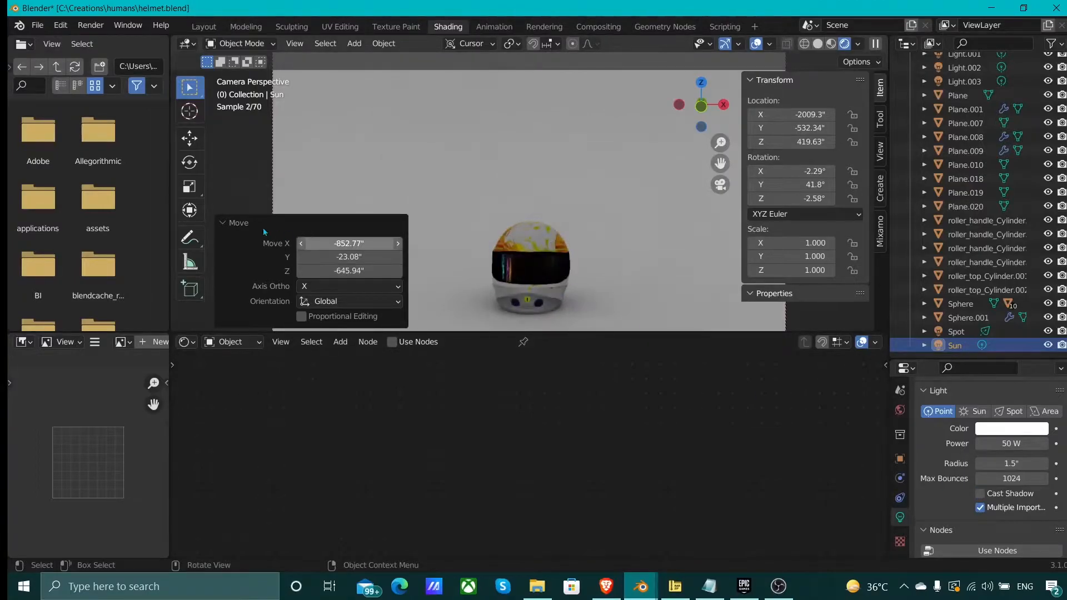
pyautogui.click(236, 223)
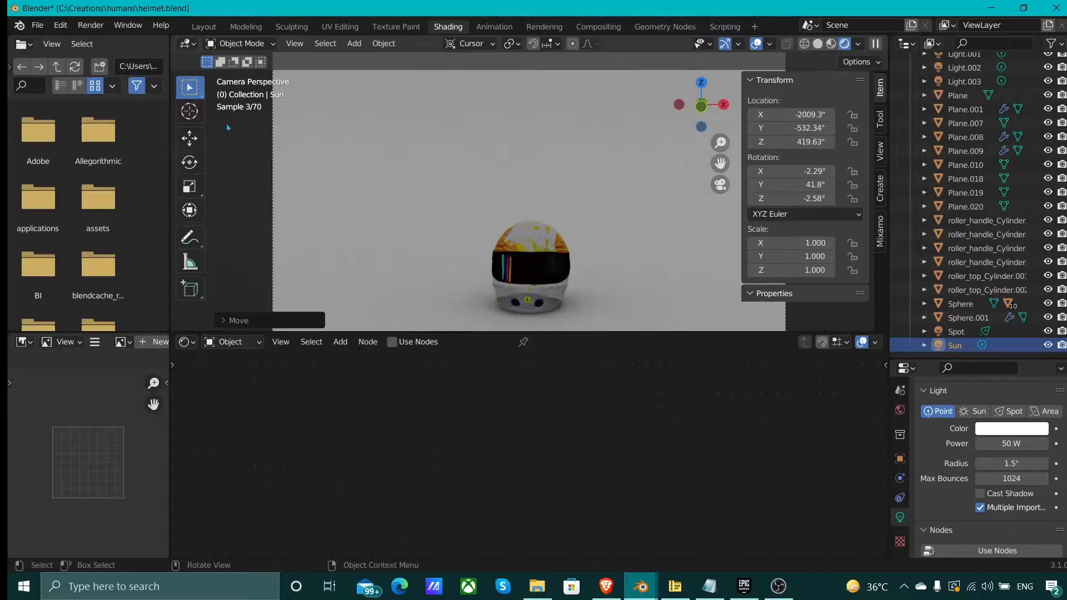
# Step: Switch to the Layout workspace and display the camera view in Rendered shading
pyautogui.click(204, 26)
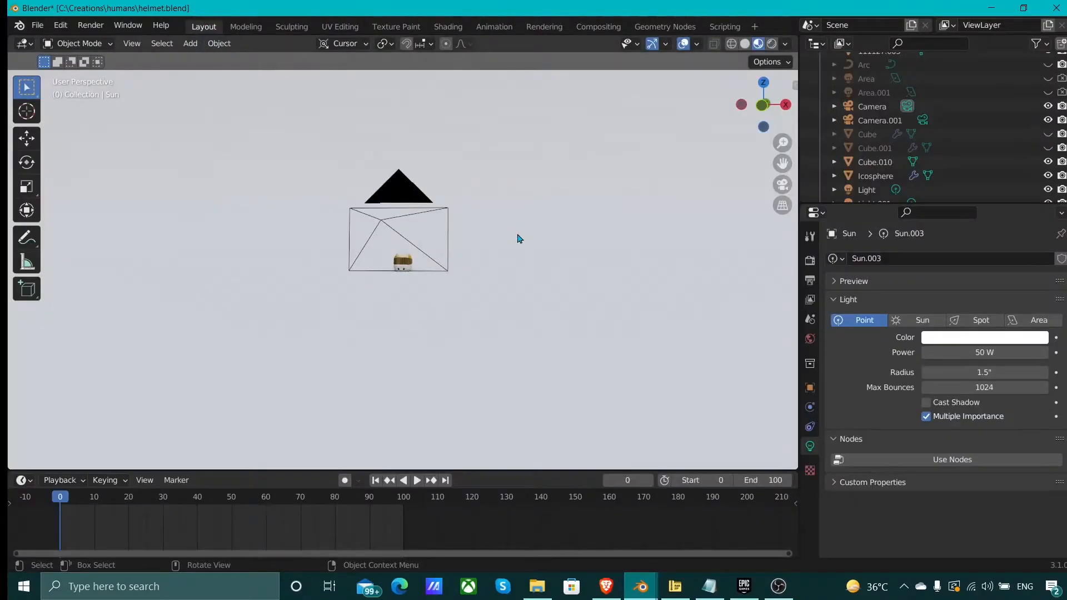
pyautogui.press('KP_0')
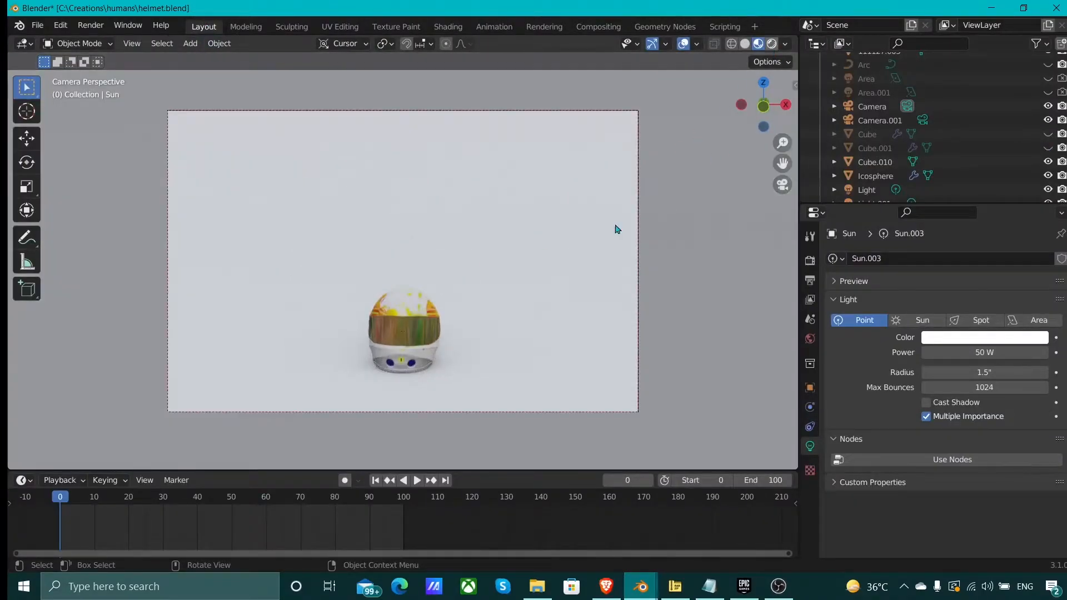
pyautogui.press('z')
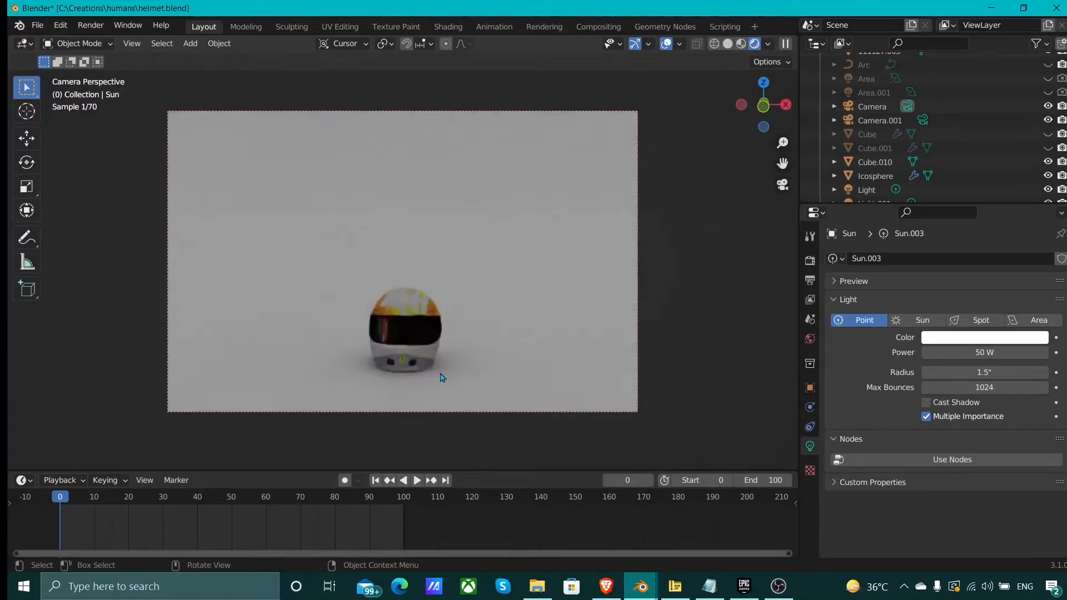
# Step: Switch Cast Shadow back on for the point light
pyautogui.scroll(1, 442, 378)
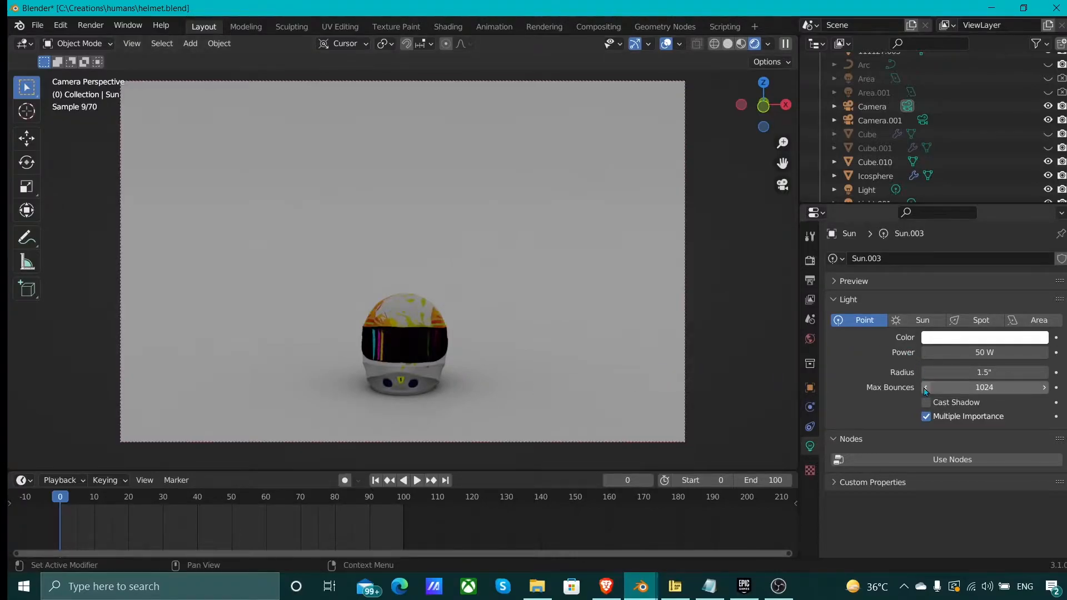
pyautogui.click(926, 403)
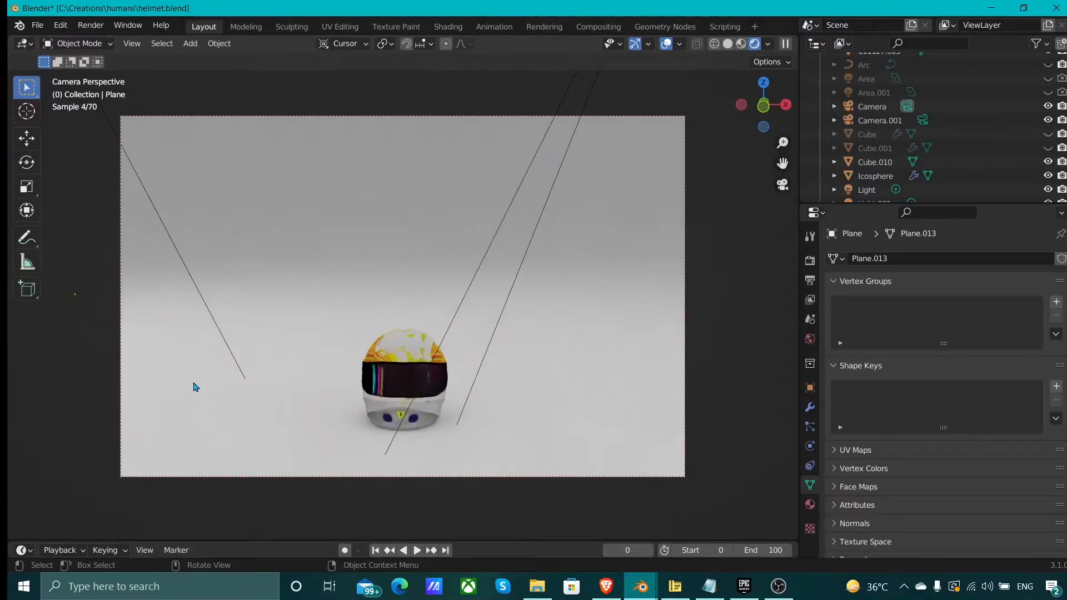
# Step: Examine the settings and placement of the area lights around the helmet, starting with Sun.002
pyautogui.click(451, 330)
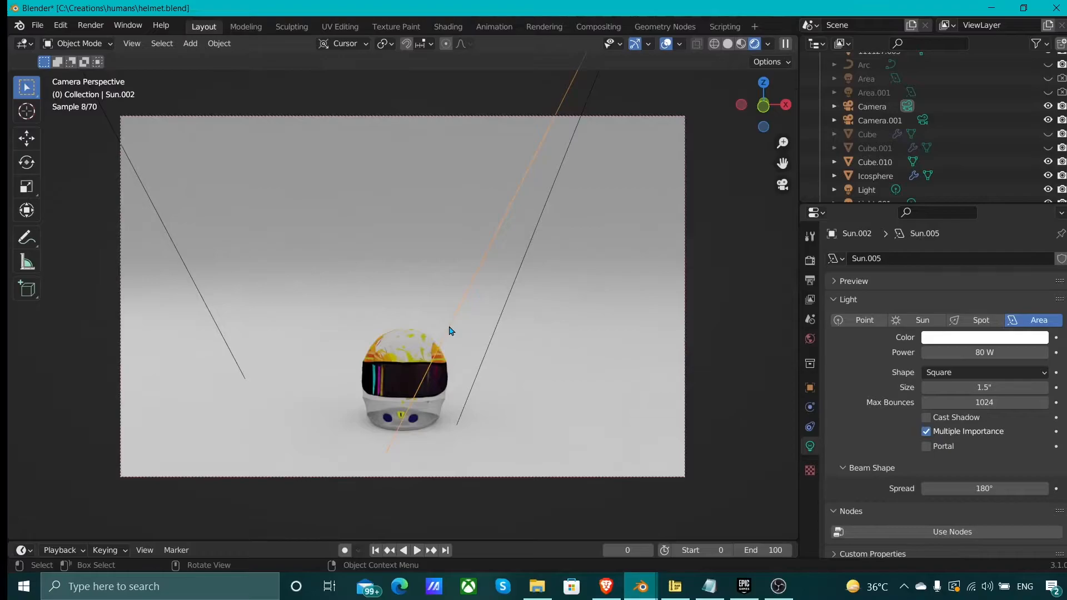
pyautogui.moveTo(449, 330); pyautogui.dragTo(443, 274, button='middle')
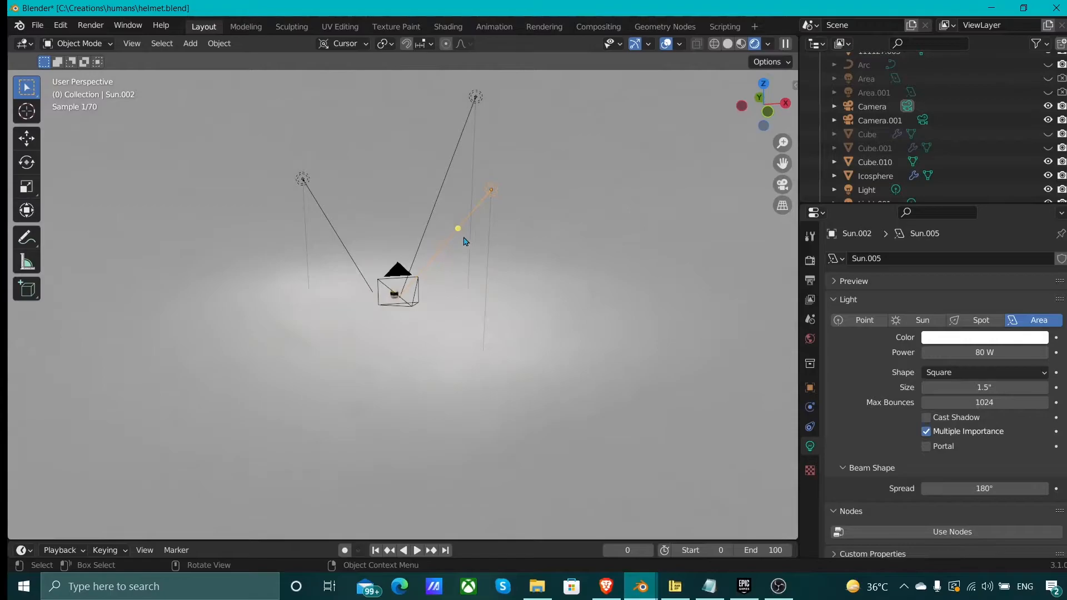
pyautogui.moveTo(440, 289); pyautogui.dragTo(435, 275, button='middle')
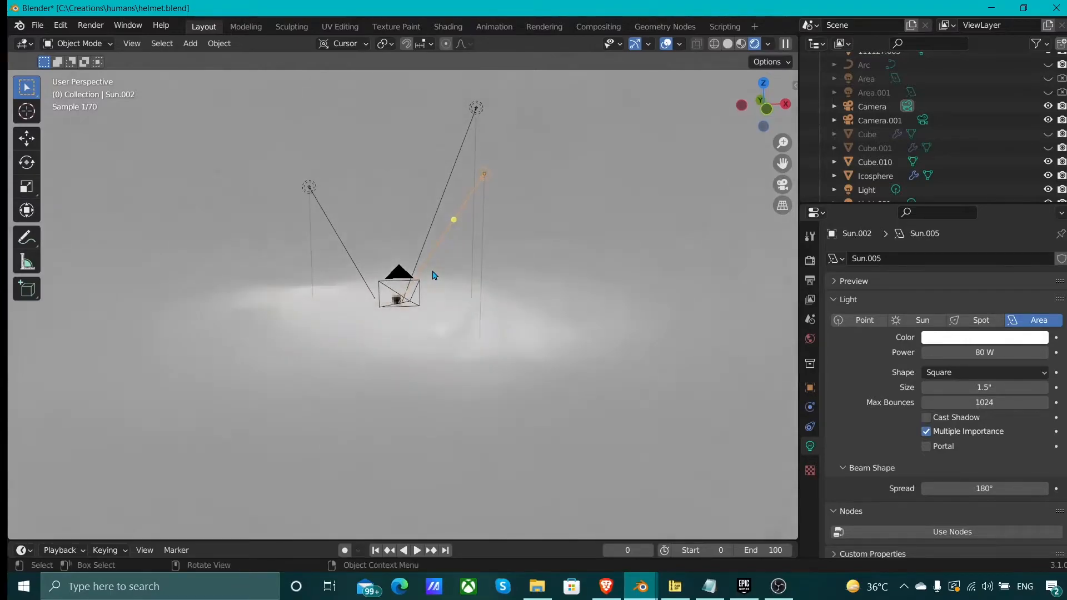
pyautogui.press('KP_0')
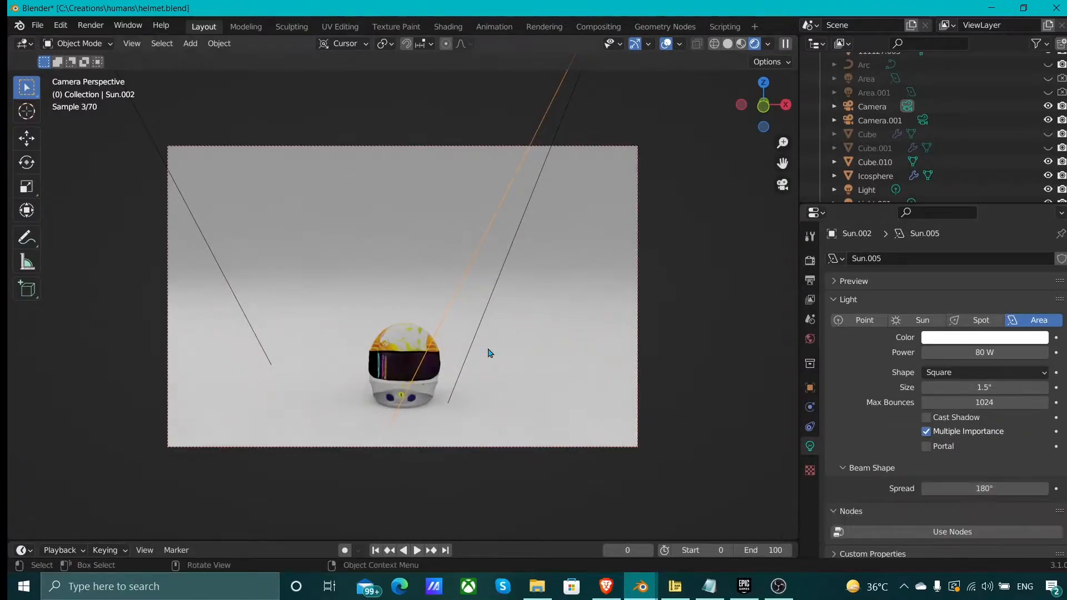
pyautogui.click(483, 336)
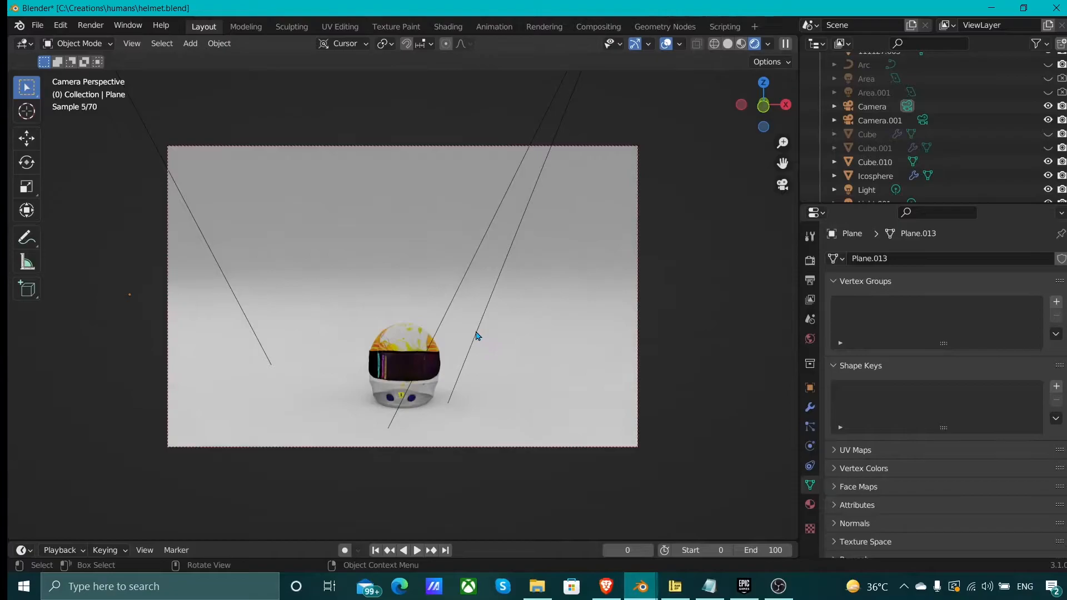
pyautogui.click(478, 337)
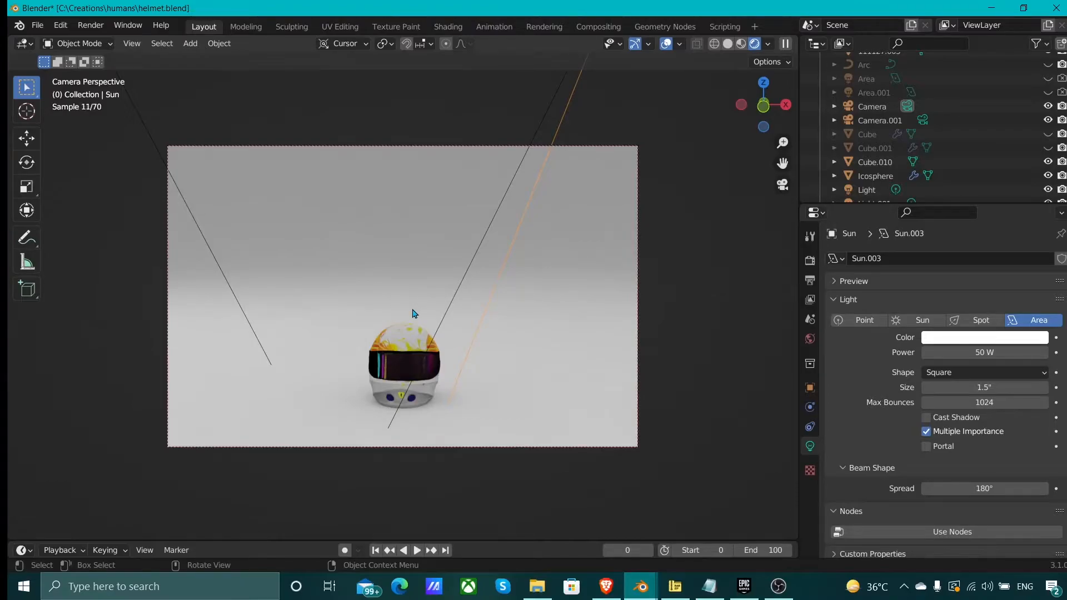
# Step: Try narrower beam spreads on the Sun.002 area light, then set its Spread to 60°
pyautogui.click(438, 333)
pyautogui.click(437, 333)
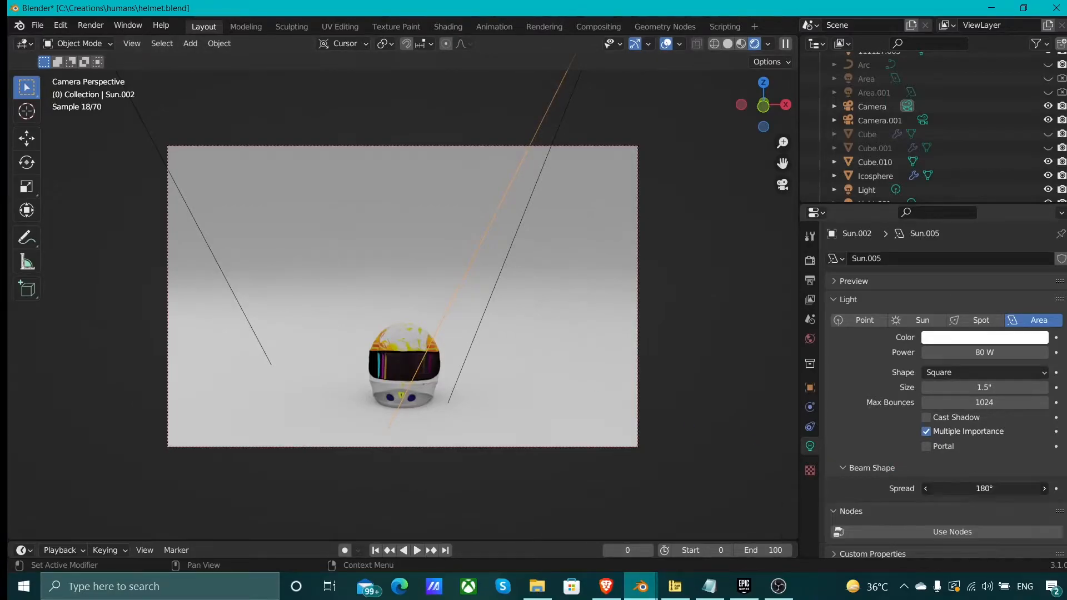
pyautogui.click(926, 488)
pyautogui.moveTo(985, 489); pyautogui.dragTo(958, 489)
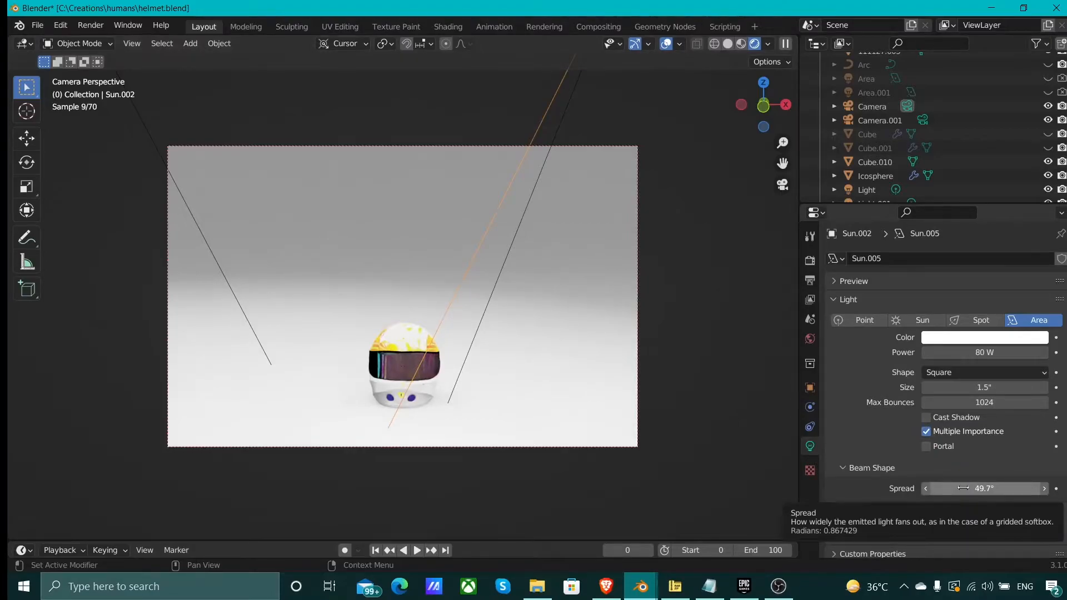
pyautogui.moveTo(964, 488); pyautogui.dragTo(986, 489)
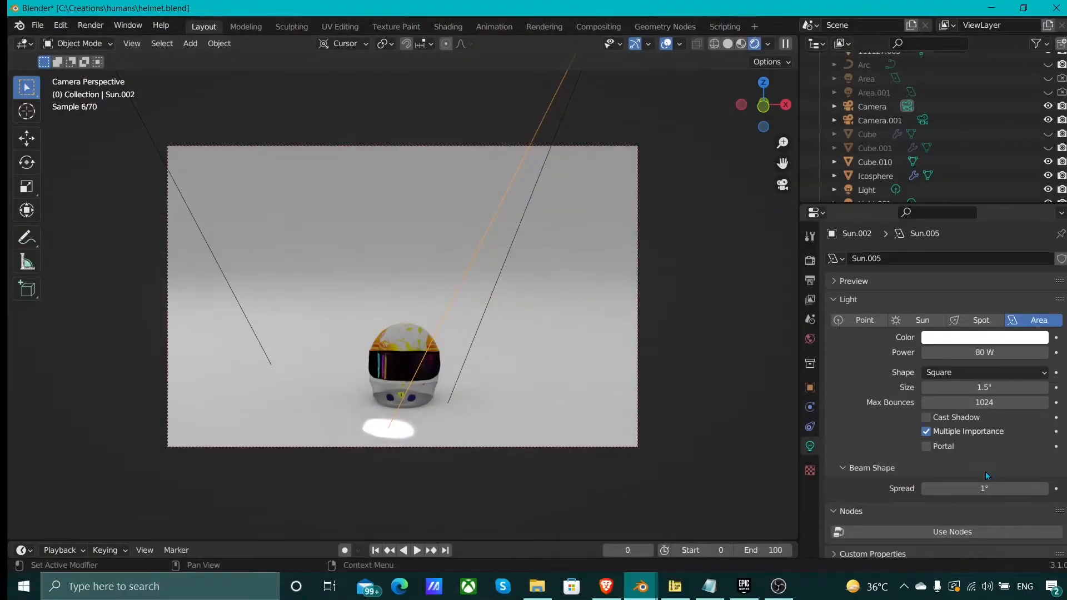
pyautogui.click(986, 489)
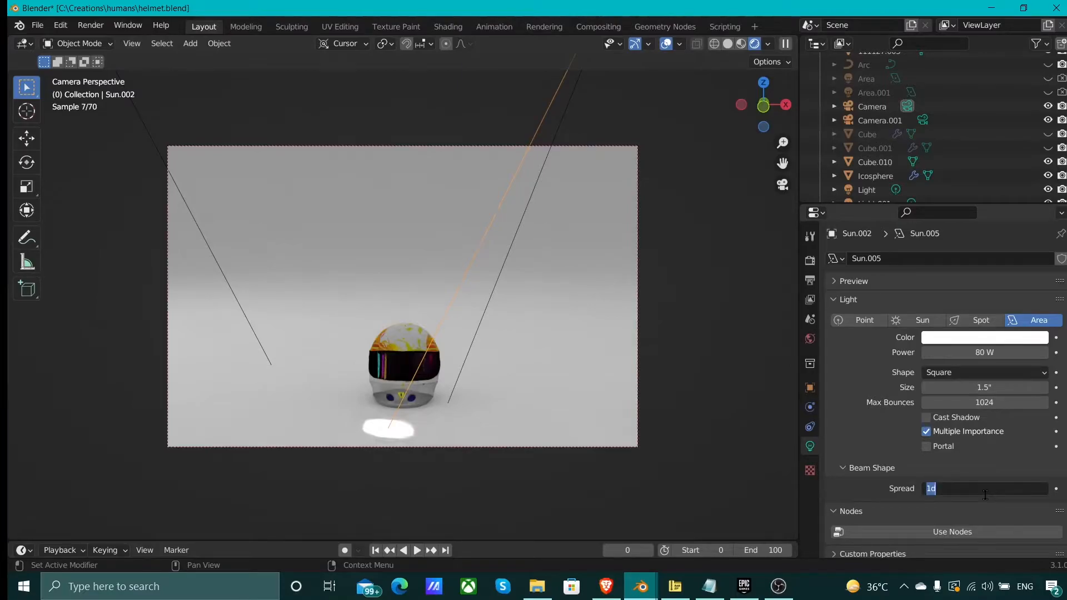
pyautogui.write('60')
pyautogui.press('Return')
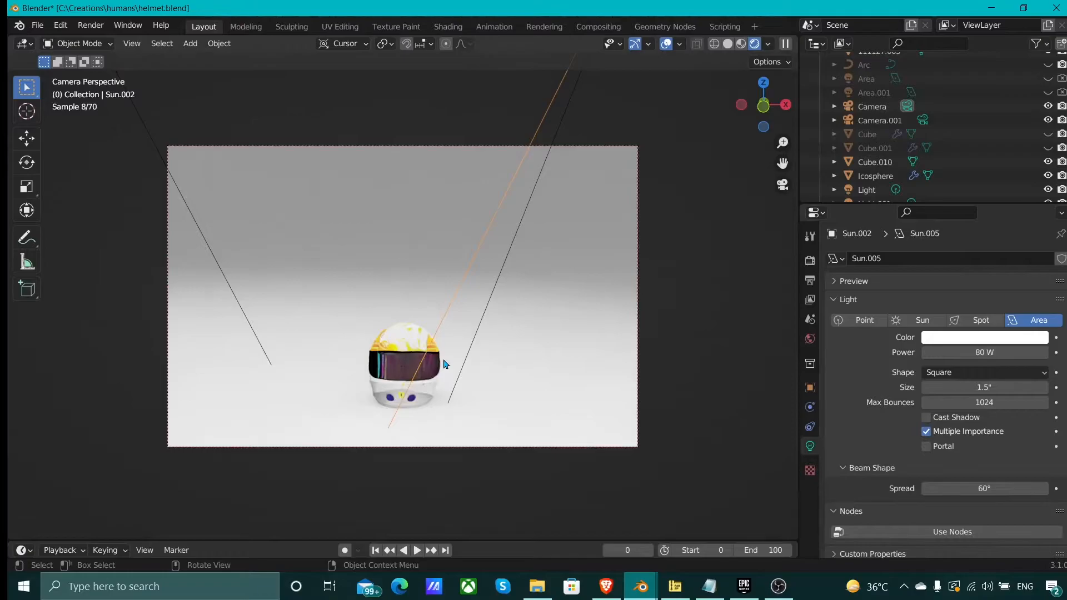
# Step: Reduce the Spread of the Sun area light to about 40.3°
pyautogui.click(478, 342)
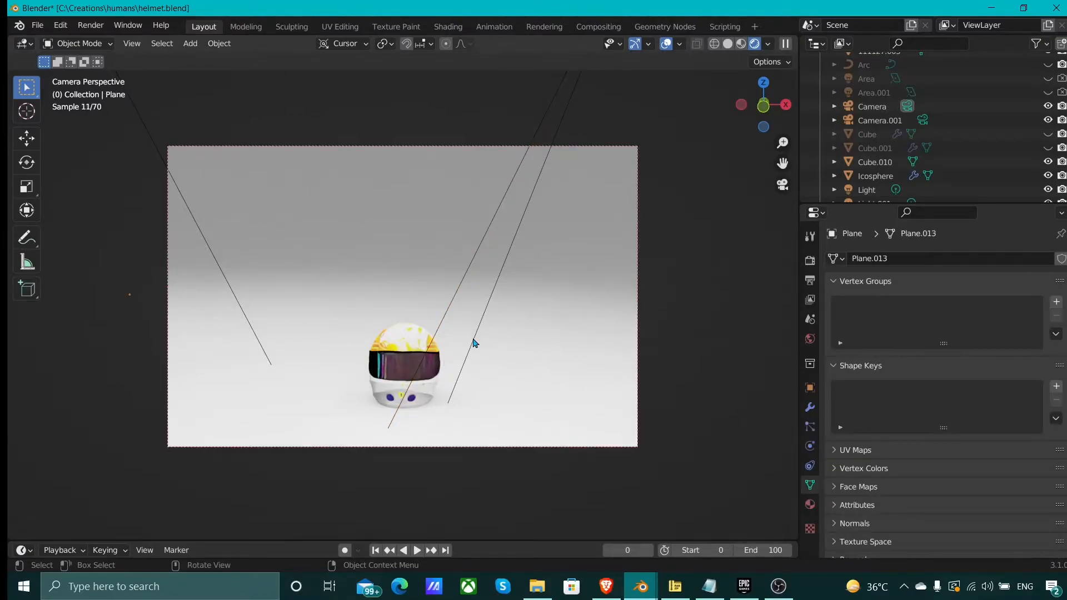
pyautogui.click(474, 343)
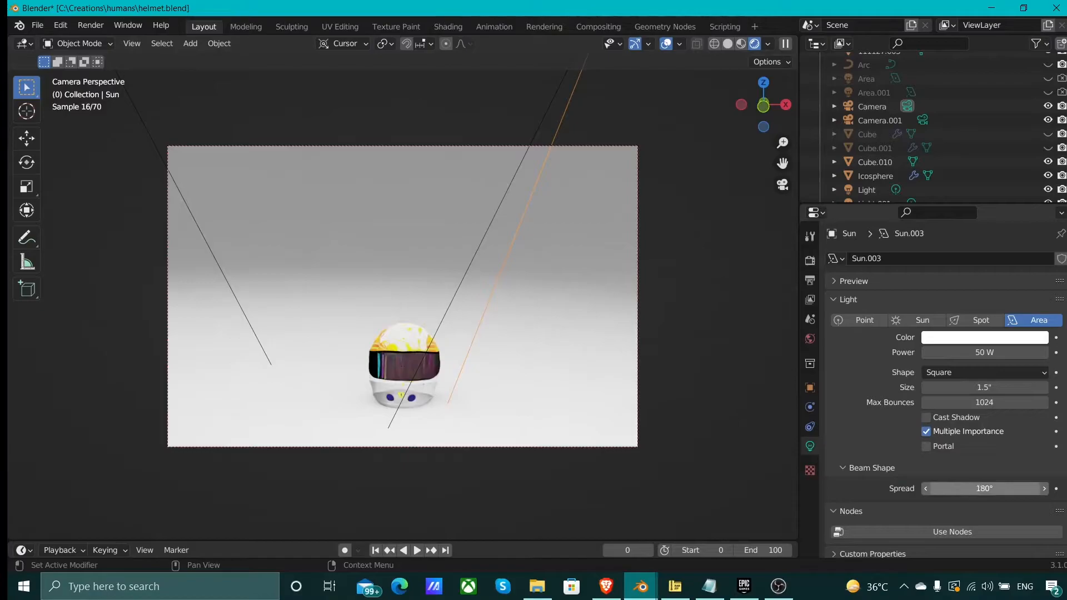
pyautogui.moveTo(984, 489); pyautogui.dragTo(965, 488)
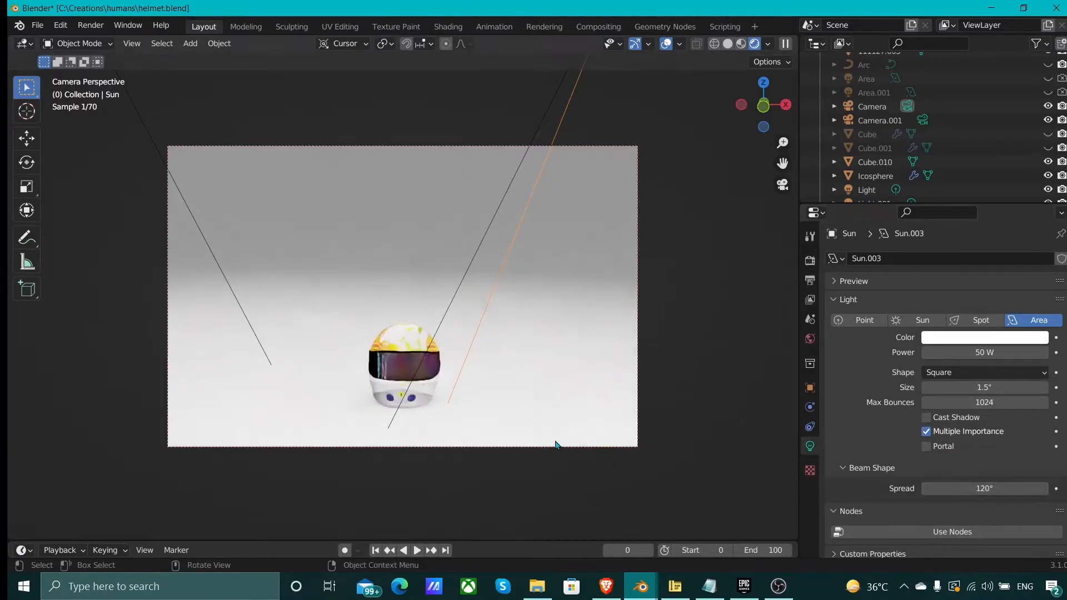
pyautogui.moveTo(987, 485); pyautogui.dragTo(878, 485)
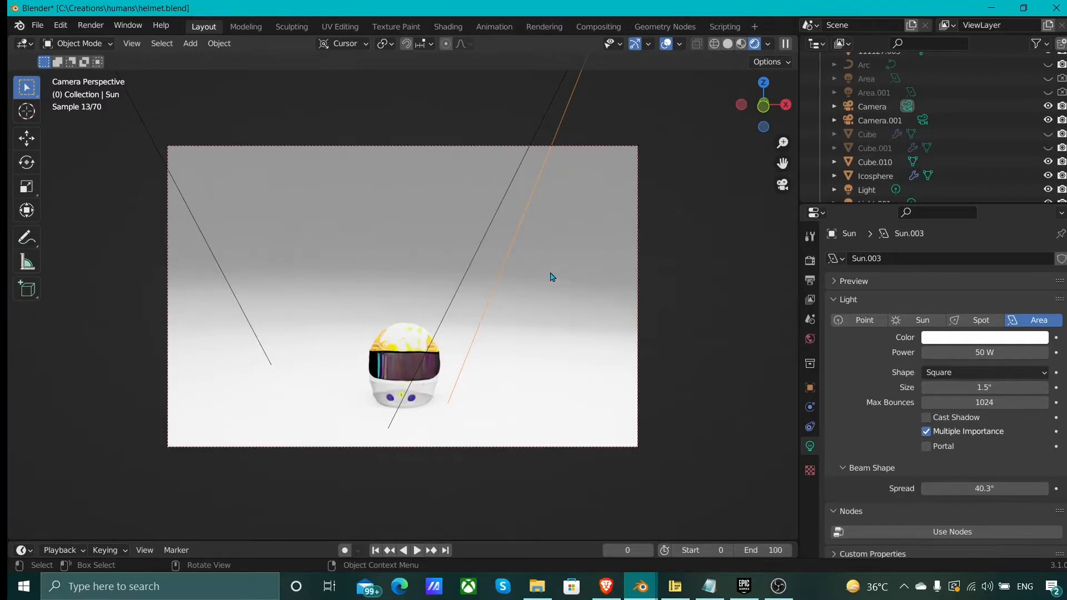
# Step: Switch to the Shading workspace
pyautogui.click(452, 25)
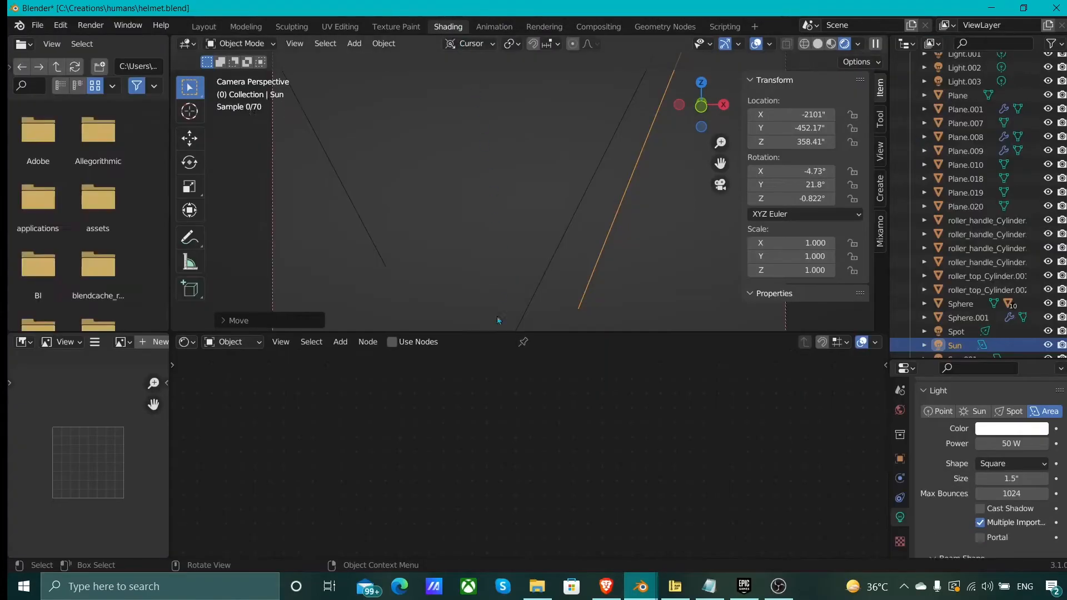
pyautogui.click(572, 225)
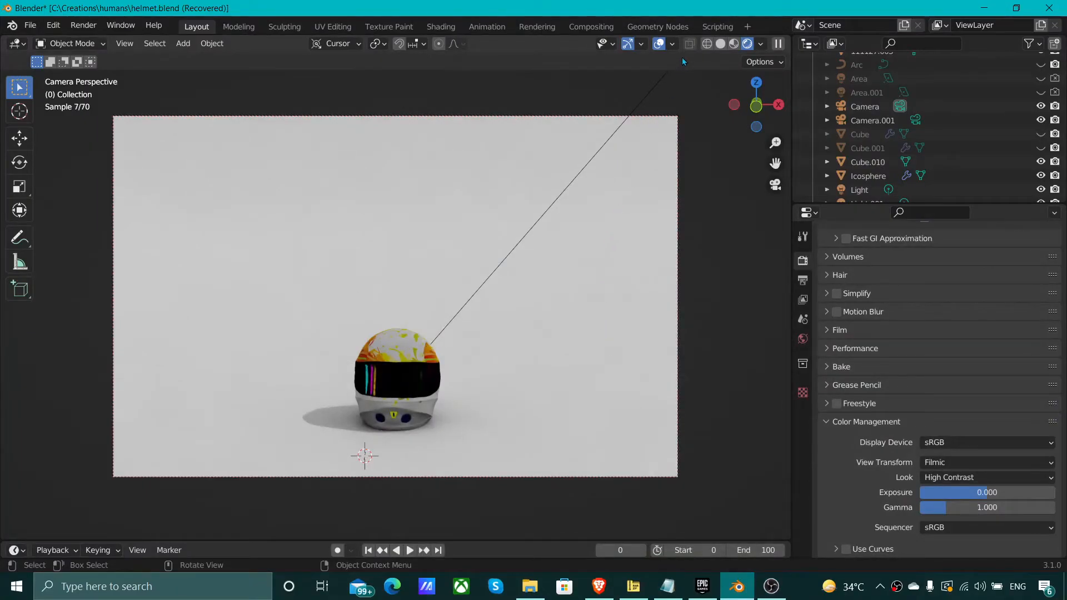
# Step: Show the scene in Solid shading, add a cube mesh, scale it up and raise it above the floor
pyautogui.click(720, 43)
pyautogui.moveTo(545, 214)
pyautogui.mouseDown(button='middle')
pyautogui.moveTo(512, 262)
pyautogui.moveTo(494, 265)
pyautogui.mouseUp(button='middle')
pyautogui.hotkey('shift', 'a')
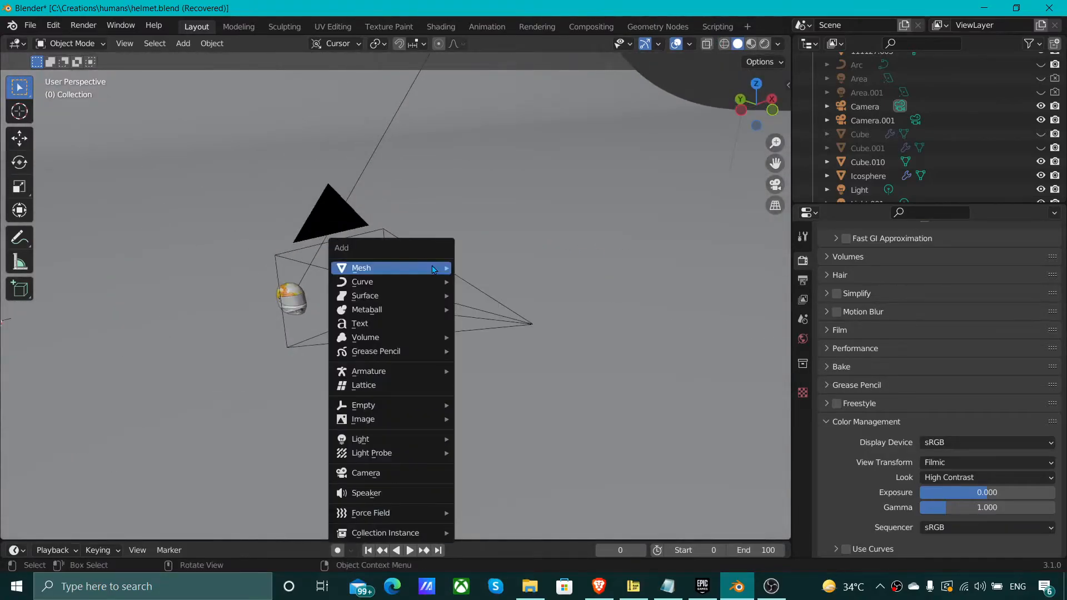
pyautogui.moveTo(451, 269)
pyautogui.click(483, 282)
pyautogui.scroll(-3, 483, 283)
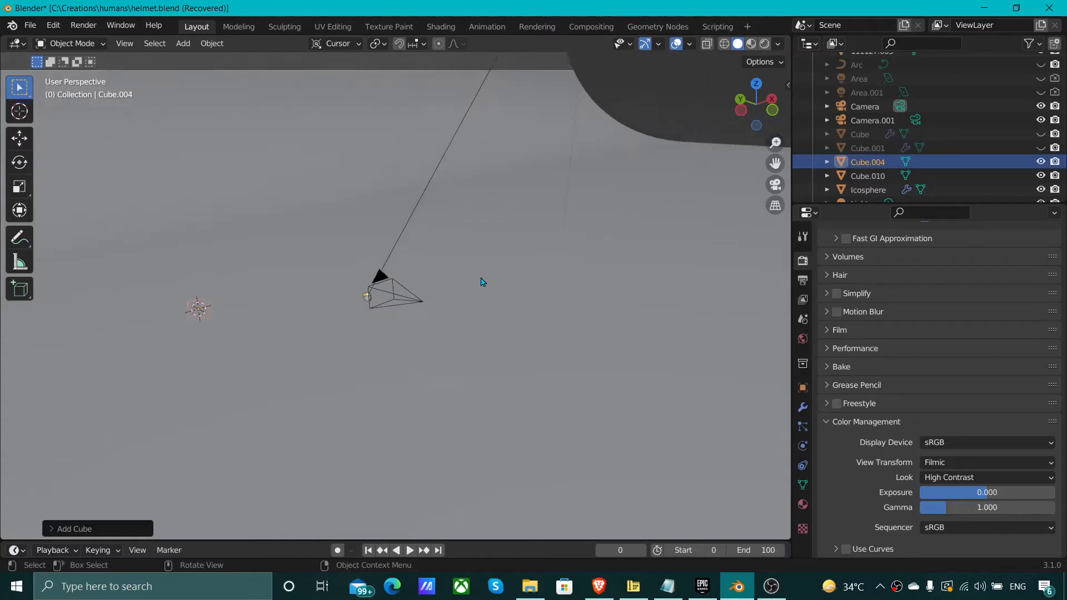
pyautogui.press('s')
pyautogui.click(2, 305)
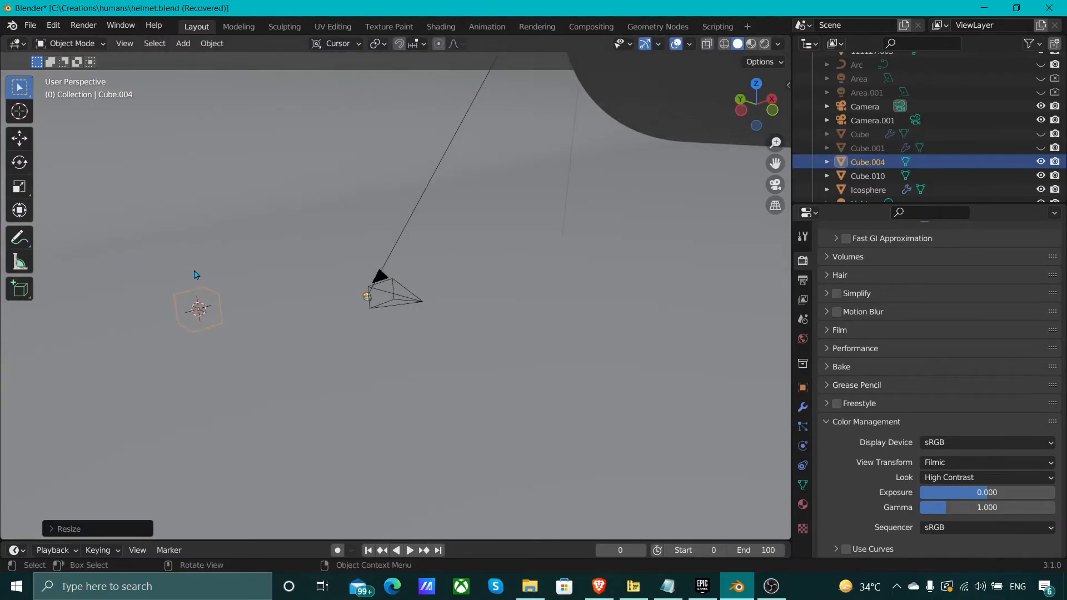
pyautogui.press('g')
pyautogui.click(233, 144)
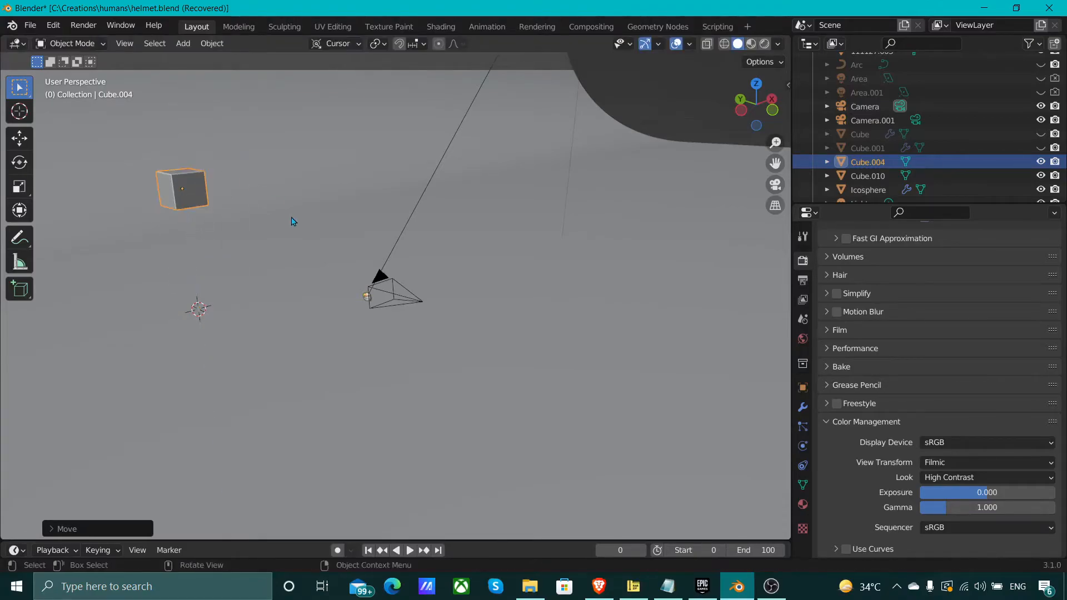
# Step: Stretch the cube along X and Z into a large wall panel and move it along Y behind the helmet
pyautogui.press('s')
pyautogui.press('y')
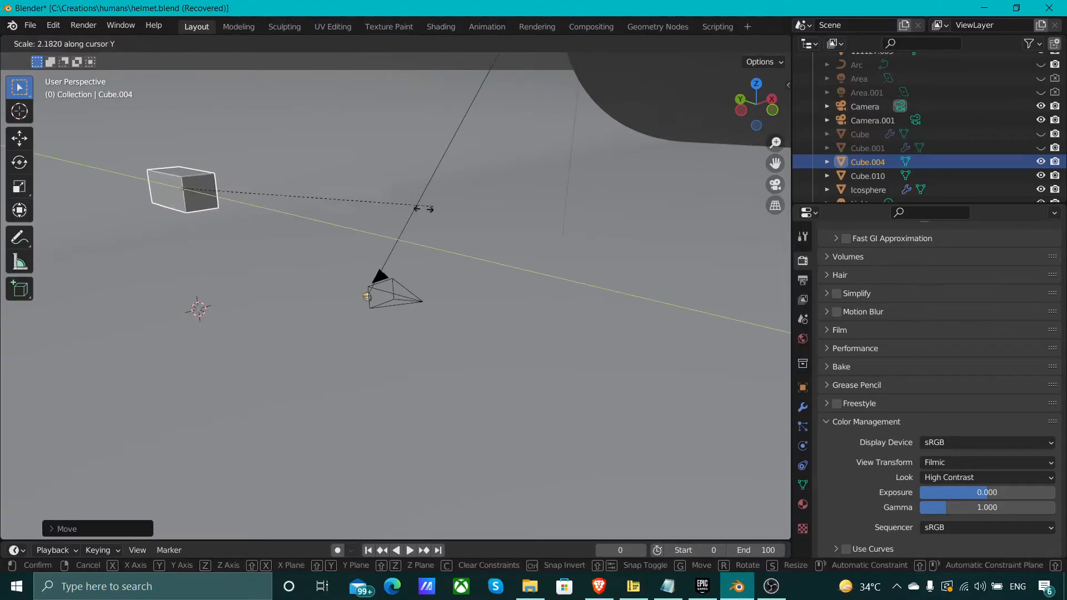
pyautogui.rightClick(248, 191)
pyautogui.press('s')
pyautogui.press('x')
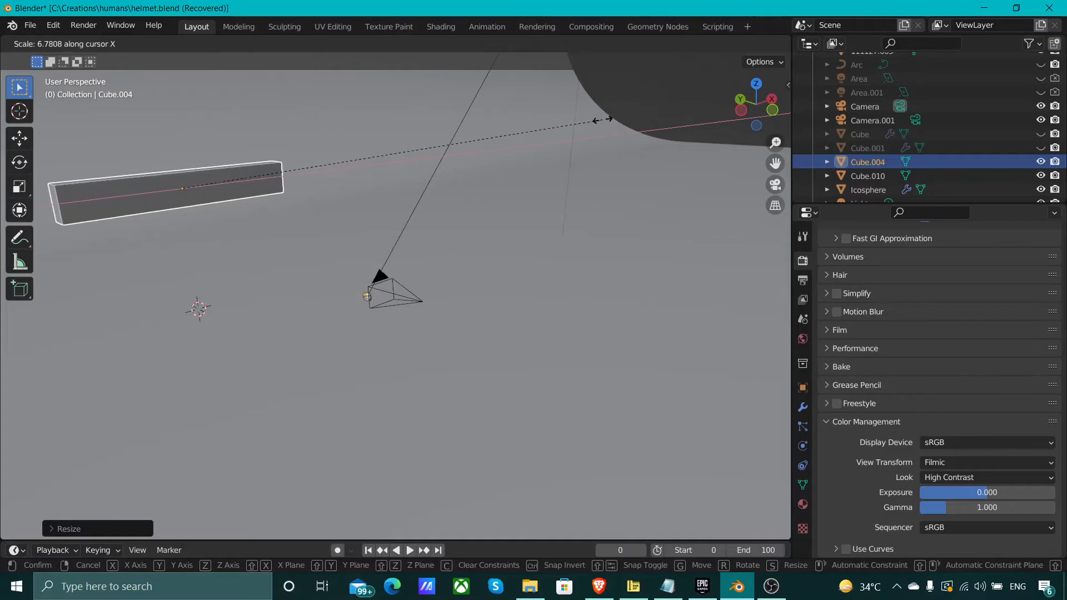
pyautogui.click(482, 167)
pyautogui.press('s')
pyautogui.press('z')
pyautogui.click(407, 205)
pyautogui.press('g')
pyautogui.press('y')
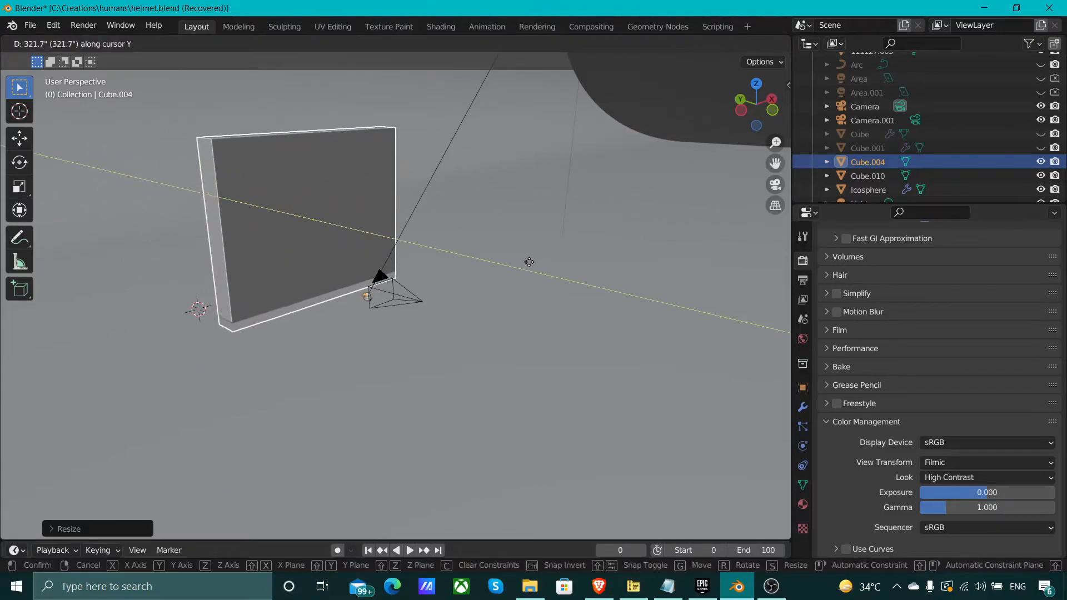
pyautogui.click(508, 257)
# Step: Duplicate the wall panel to the other side of the helmet and rotate the copy about Z to face sideways
pyautogui.hotkey('shift', 'd')
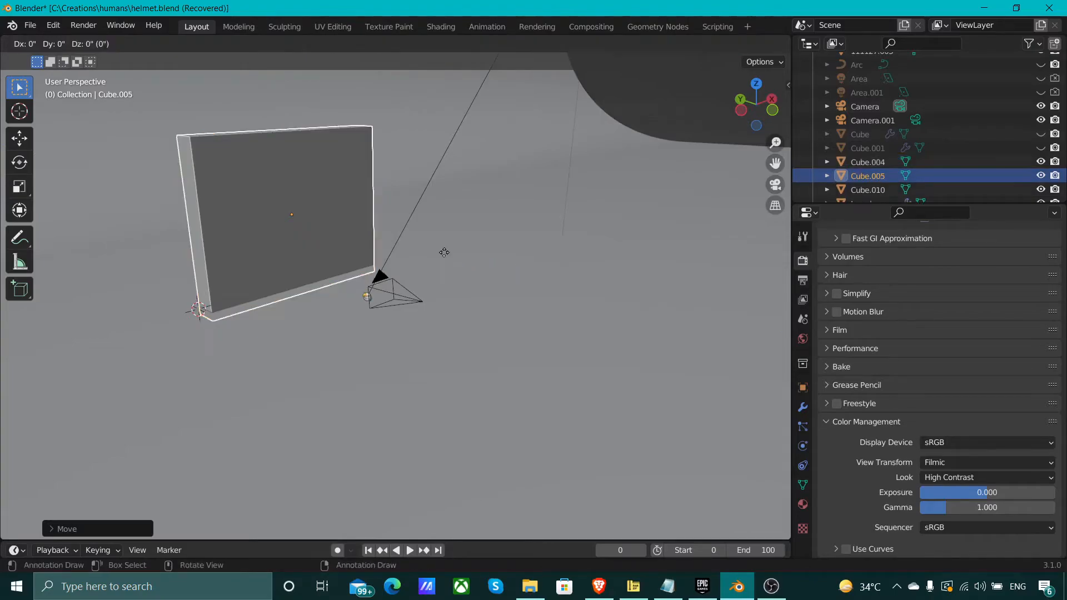
pyautogui.click(626, 268)
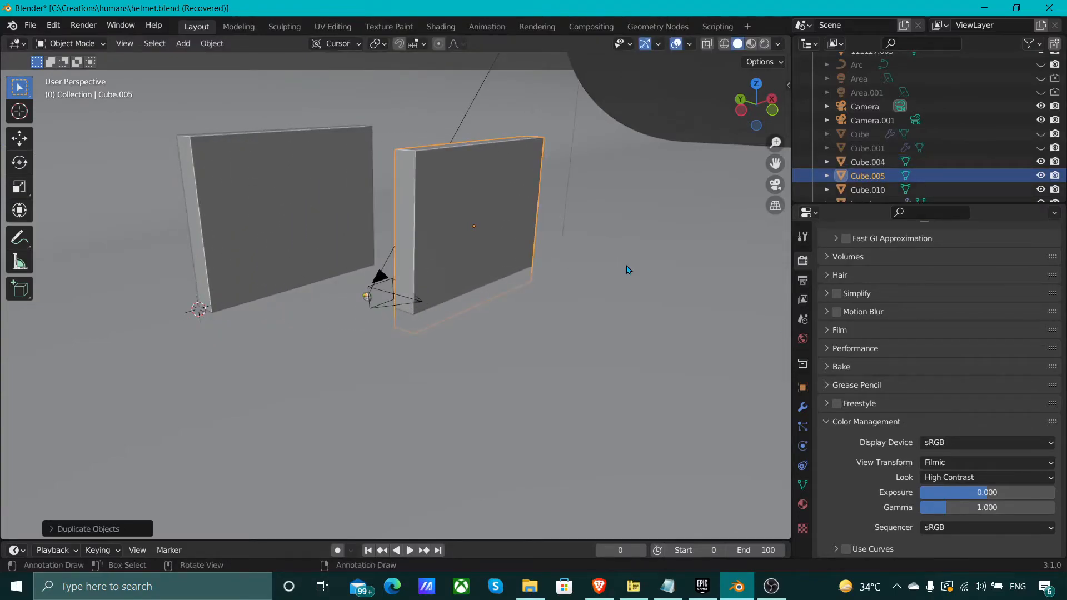
pyautogui.press('r')
pyautogui.press('z')
pyautogui.click(469, 295)
# Step: Move the duplicated panel along X beside the helmet and preview the camera view in Rendered shading
pyautogui.press('g')
pyautogui.press('x')
pyautogui.click(542, 316)
pyautogui.moveTo(542, 318); pyautogui.dragTo(454, 294, button='middle')
pyautogui.press('KP_0')
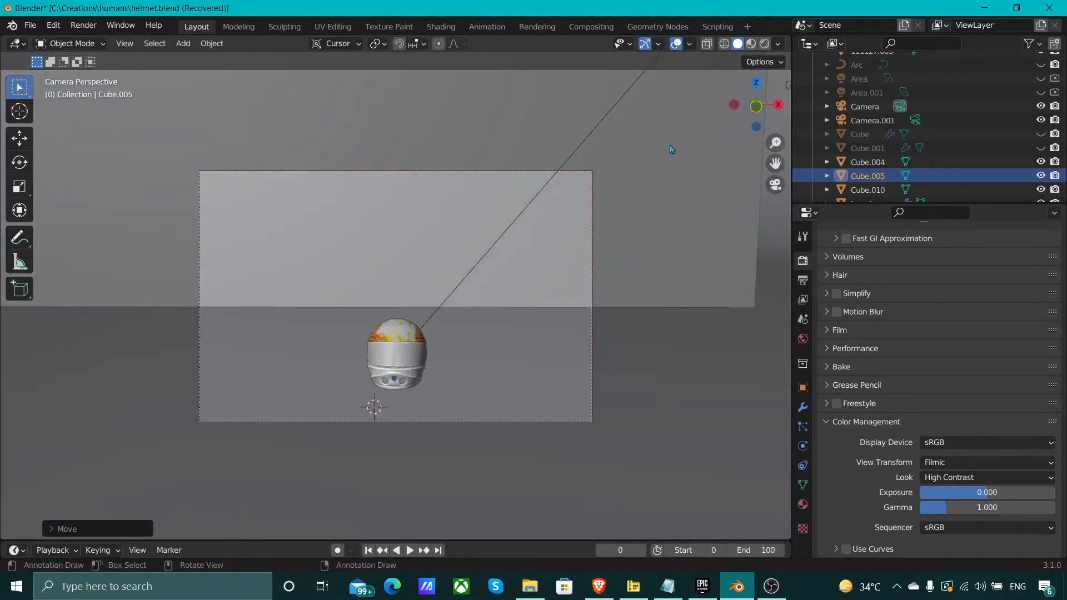
pyautogui.click(766, 44)
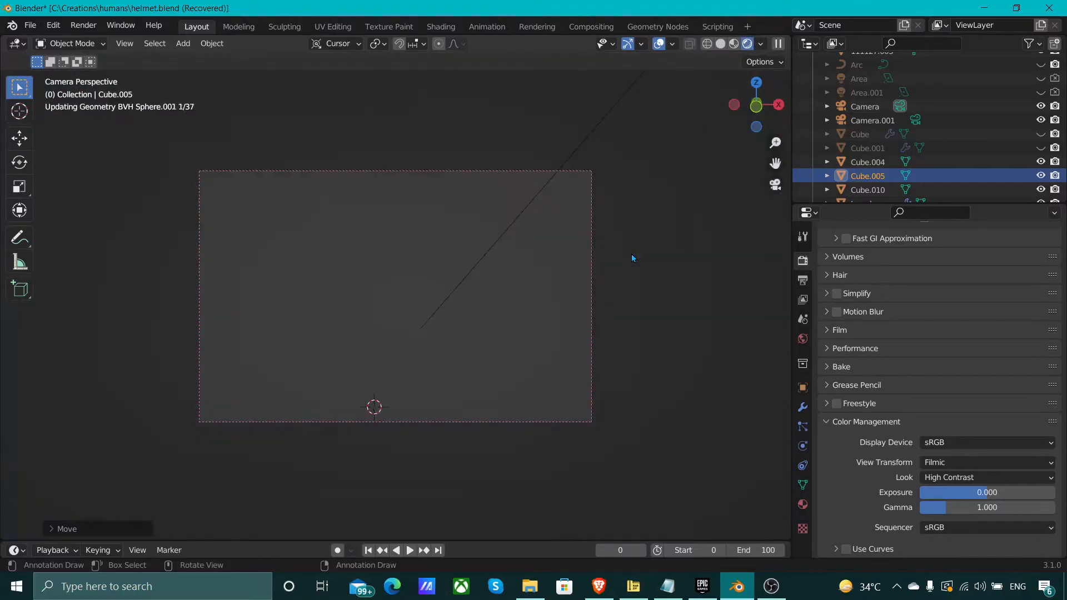
# Step: In Solid shading, move the side panel along Y toward the back panel, then preview the camera view in Rendered shading
pyautogui.click(721, 44)
pyautogui.moveTo(548, 198)
pyautogui.mouseDown(button='middle')
pyautogui.moveTo(595, 239)
pyautogui.moveTo(531, 257)
pyautogui.moveTo(572, 259)
pyautogui.mouseUp(button='middle')
pyautogui.press('g')
pyautogui.press('y')
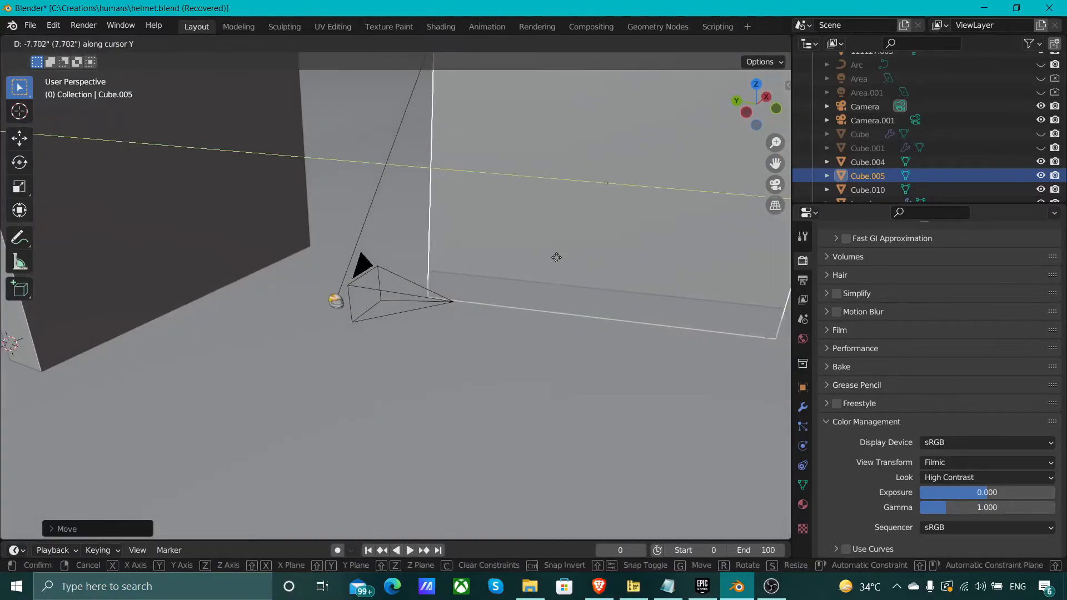
pyautogui.click(495, 253)
pyautogui.scroll(-4, 489, 257)
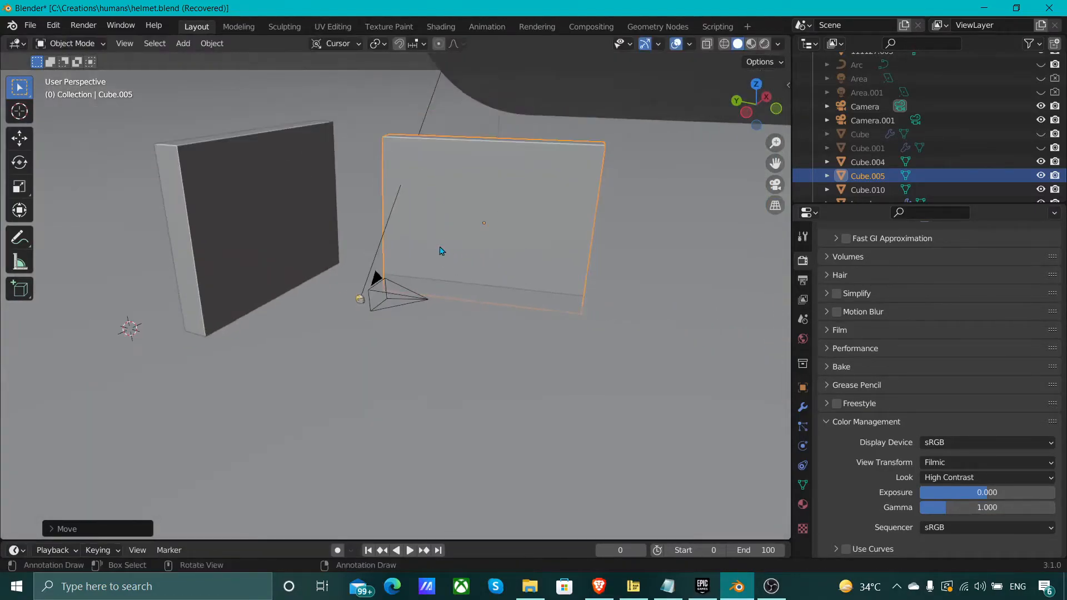
pyautogui.press('KP_0')
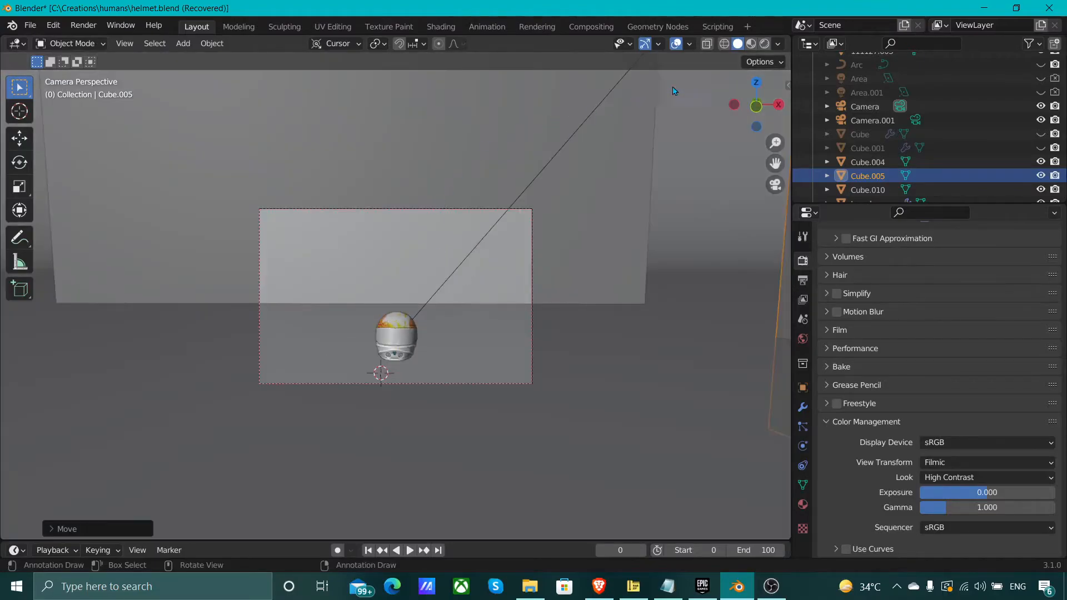
pyautogui.click(766, 44)
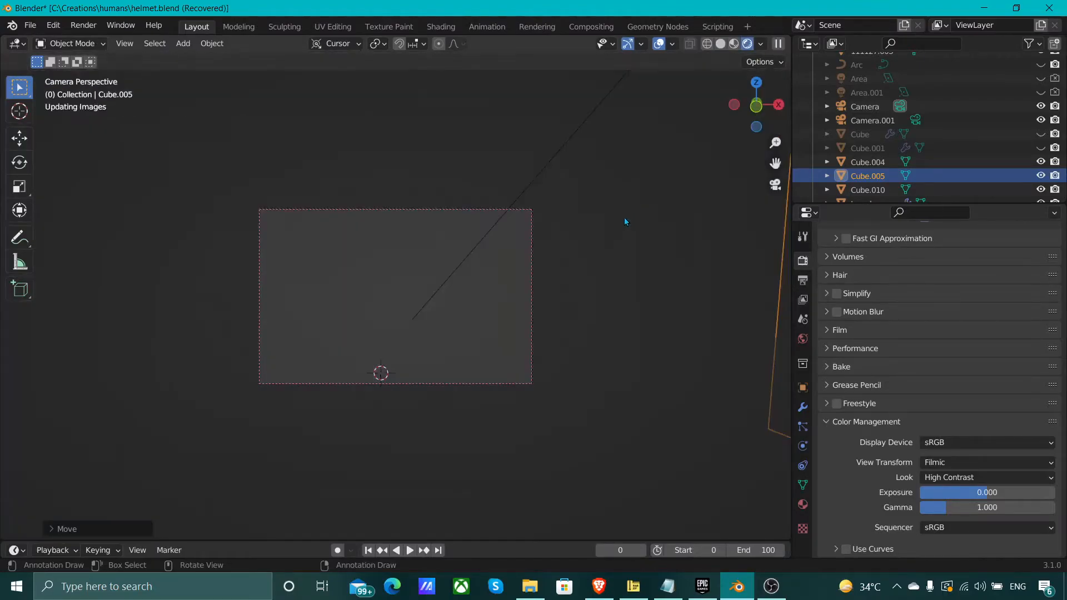
pyautogui.click(489, 309)
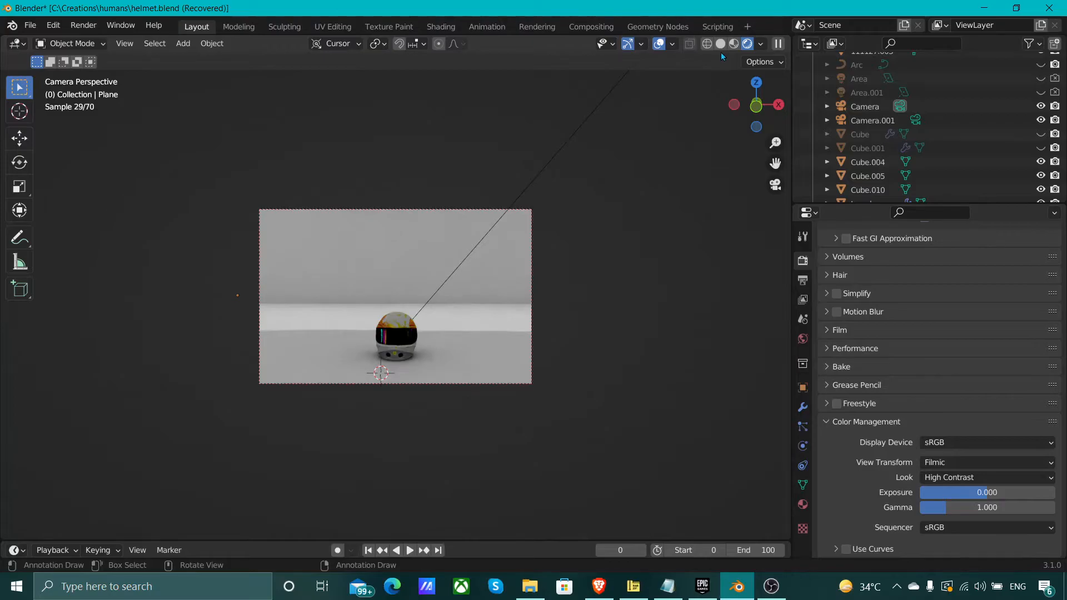
# Step: In Solid shading, add a cube and move it up into the space between the back and side wall panels
pyautogui.click(720, 44)
pyautogui.scroll(-2, 537, 190)
pyautogui.moveTo(500, 222)
pyautogui.mouseDown(button='middle')
pyautogui.moveTo(521, 231)
pyautogui.moveTo(488, 259)
pyautogui.mouseUp(button='middle')
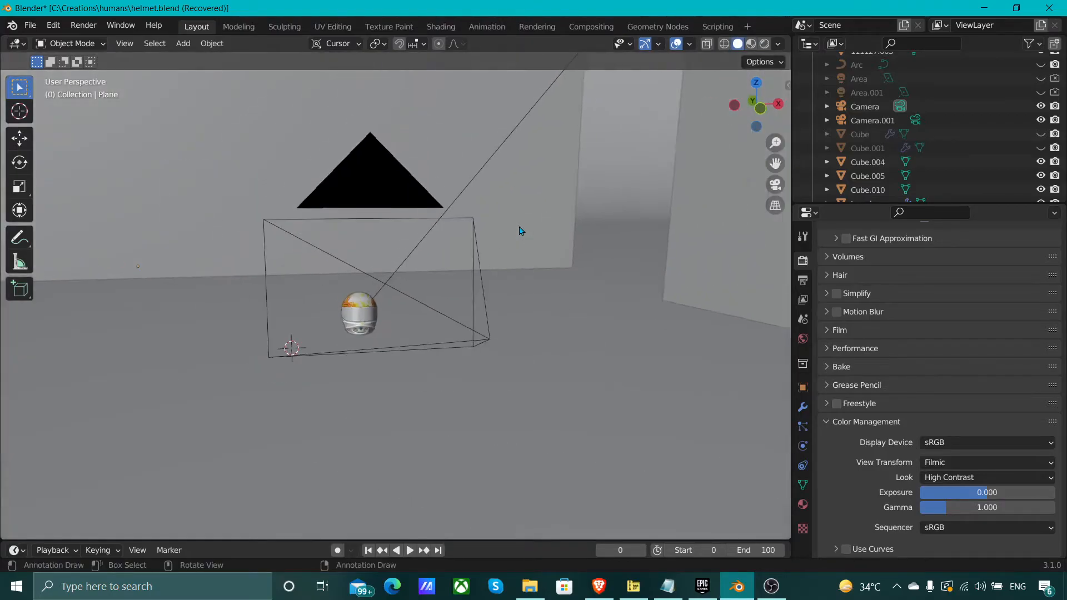
pyautogui.scroll(-2, 521, 230)
pyautogui.hotkey('shift', 'a')
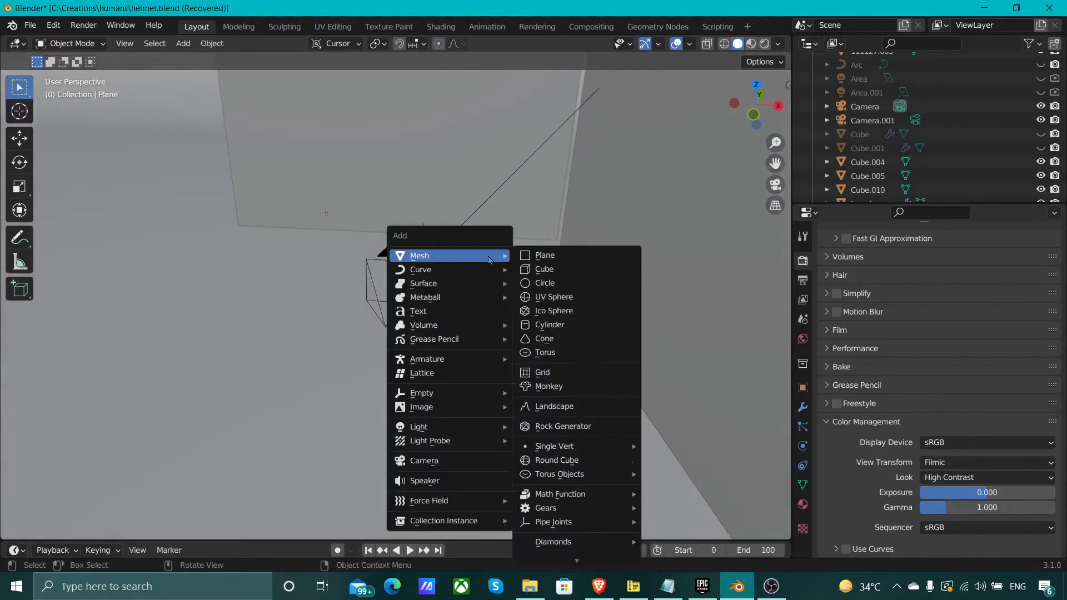
pyautogui.click(538, 273)
pyautogui.moveTo(538, 278); pyautogui.dragTo(495, 284, button='middle')
pyautogui.press('g')
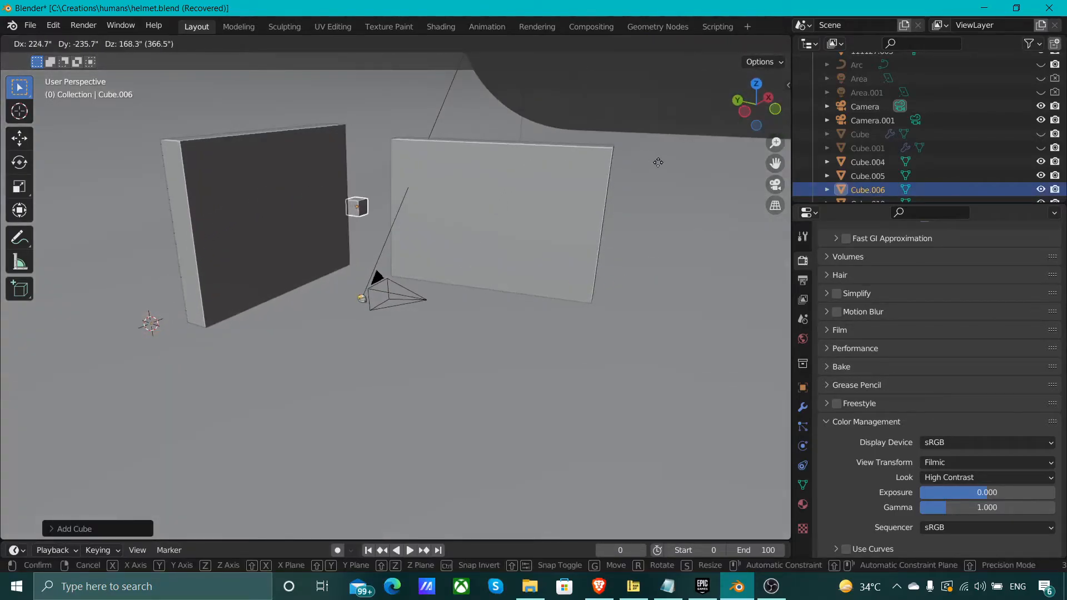
pyautogui.click(674, 167)
# Step: Delete the side wall panel and stretch the new cube along Z into an upright post
pyautogui.click(570, 189)
pyautogui.press('Delete')
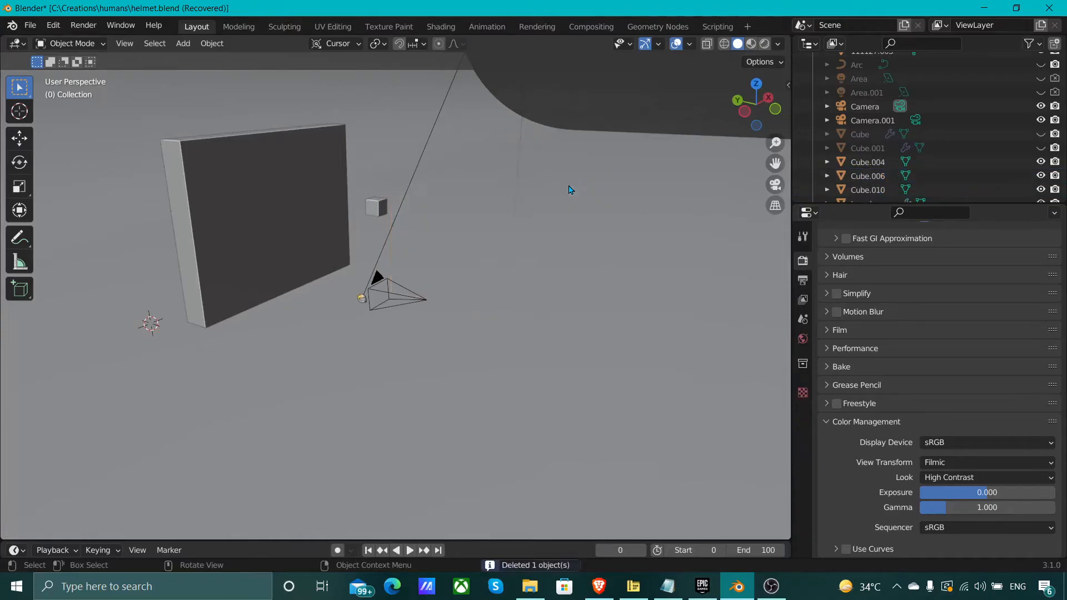
pyautogui.click(385, 207)
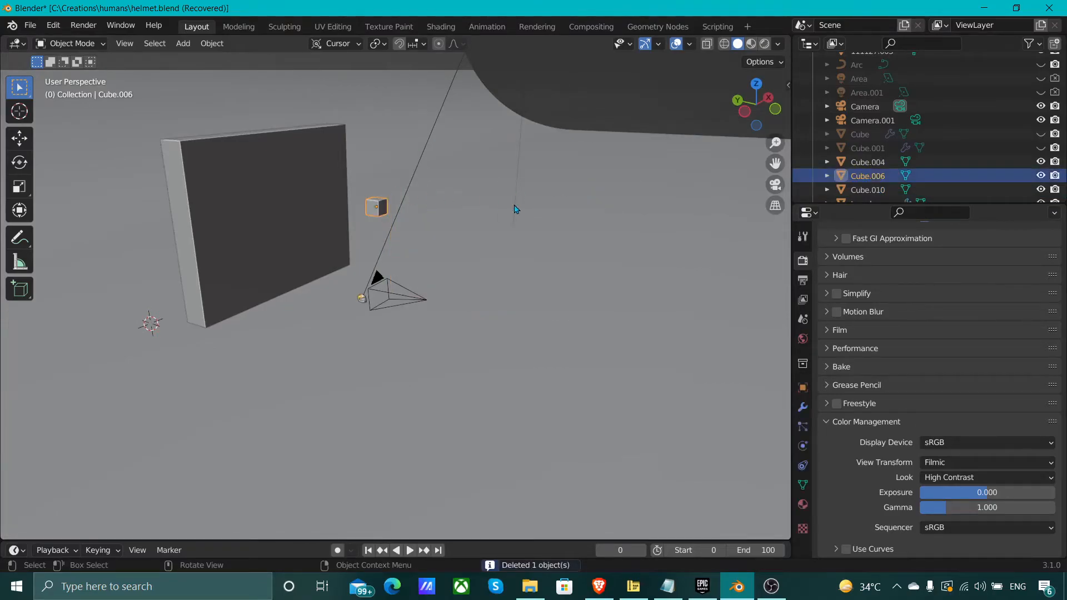
pyautogui.press('s')
pyautogui.press('z')
pyautogui.click(620, 281)
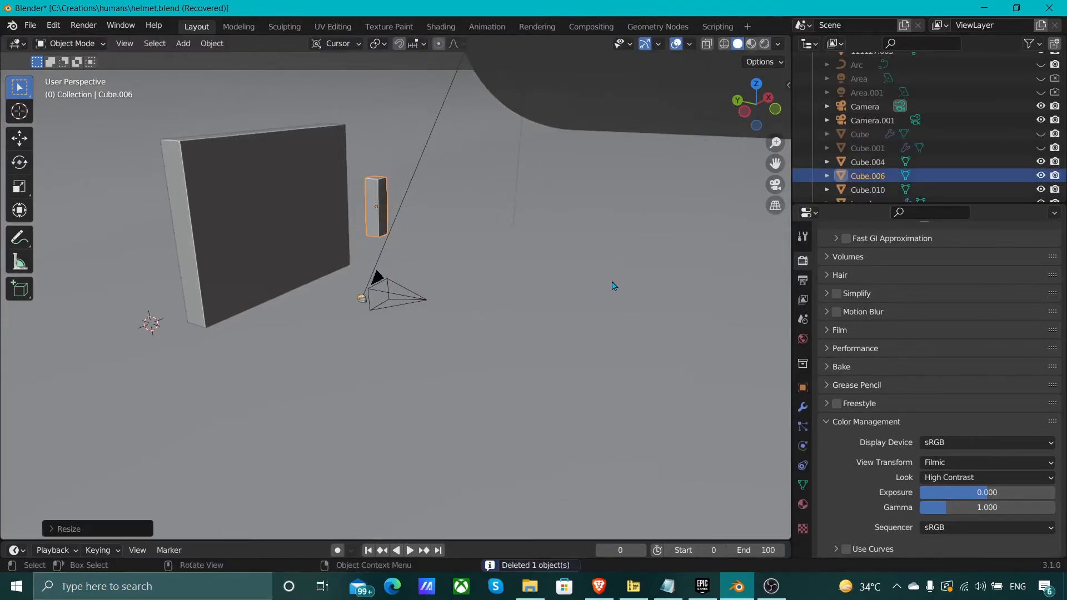
pyautogui.hotkey('shift', 's')
pyautogui.press('Escape')
# Step: Duplicate the post repeatedly along Y to build a long row of evenly spaced slats beside the helmet
pyautogui.hotkey('shift', 'd')
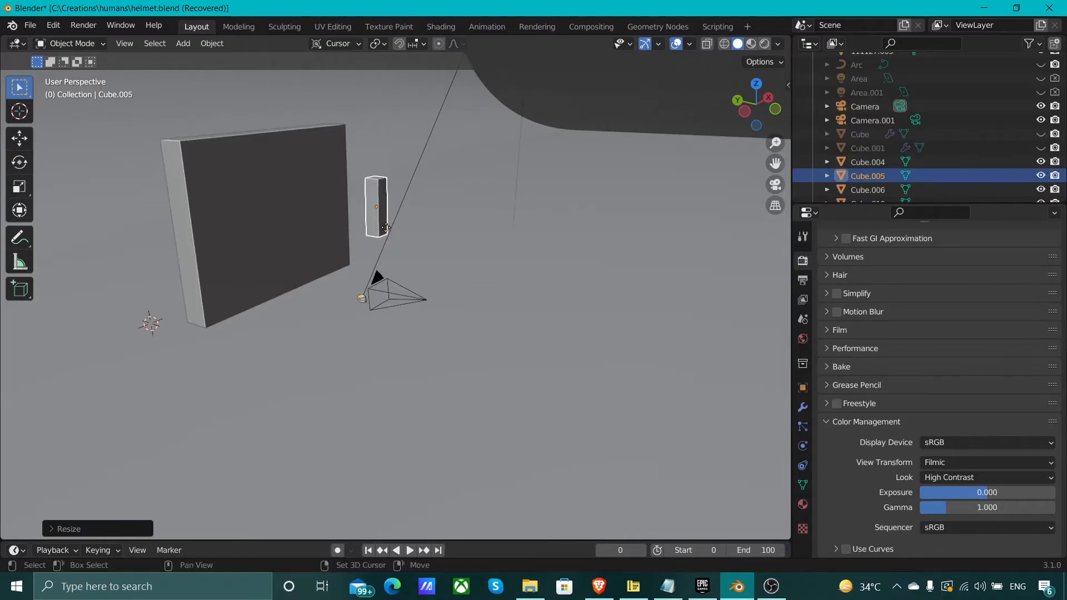
pyautogui.press('y')
pyautogui.click(399, 225)
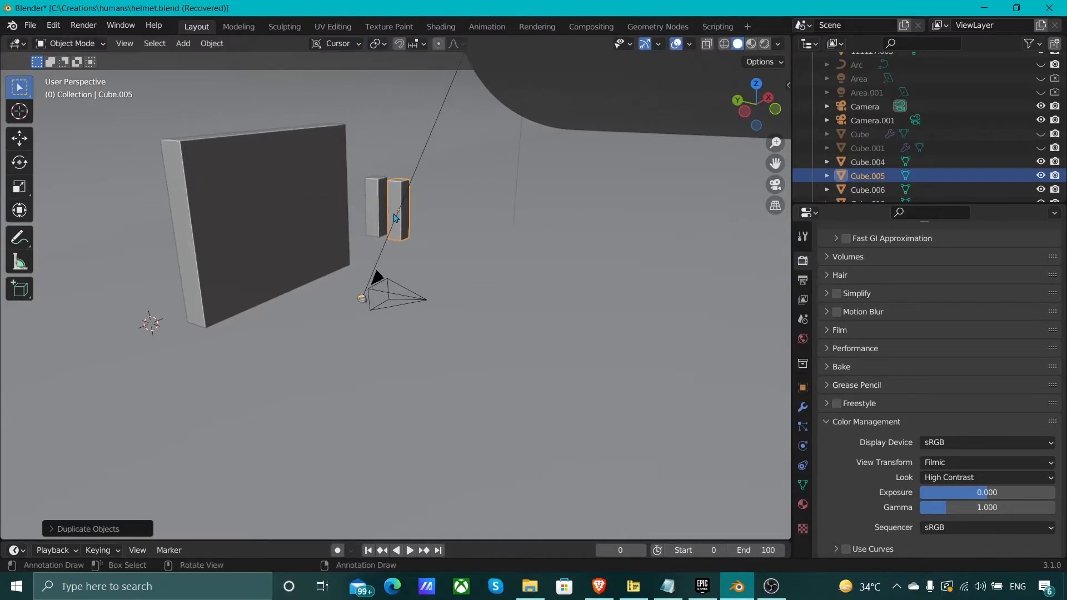
pyautogui.keyDown('shift'); pyautogui.click(384, 204); pyautogui.keyUp('shift')
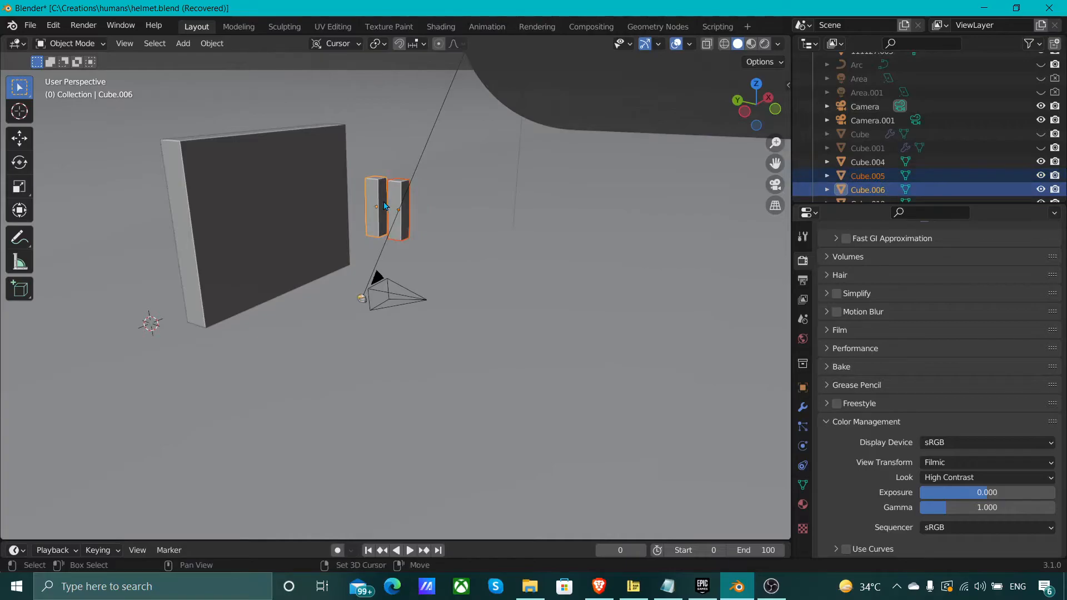
pyautogui.hotkey('shift', 'd')
pyautogui.press('y')
pyautogui.click(429, 215)
pyautogui.hotkey('shift', 'd')
pyautogui.press('y')
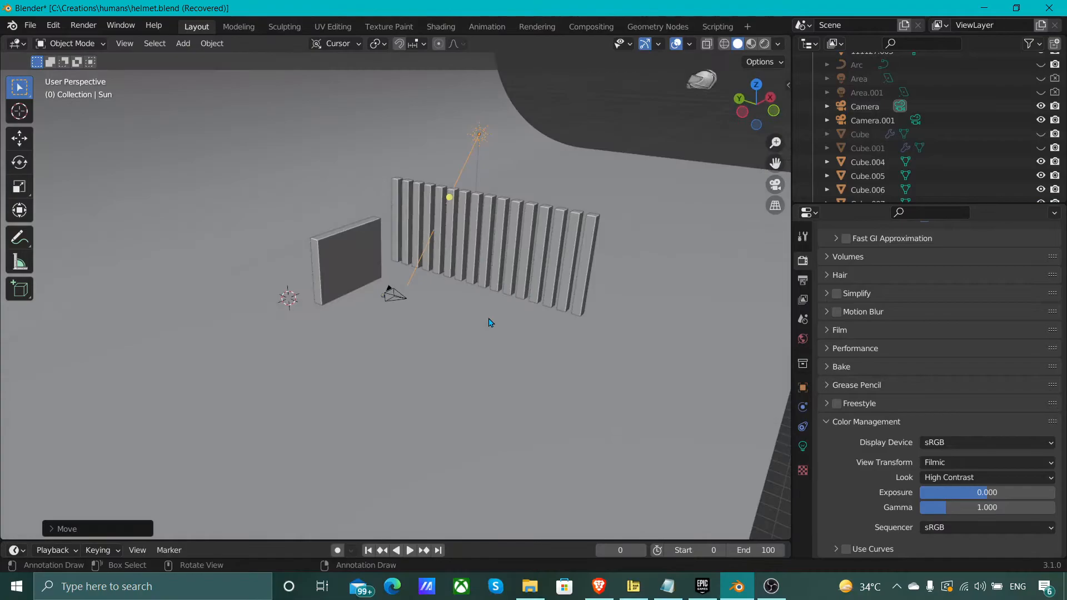
# Step: Preview the slat shadows around the helmet through the camera in Rendered shading
pyautogui.press('KP_0')
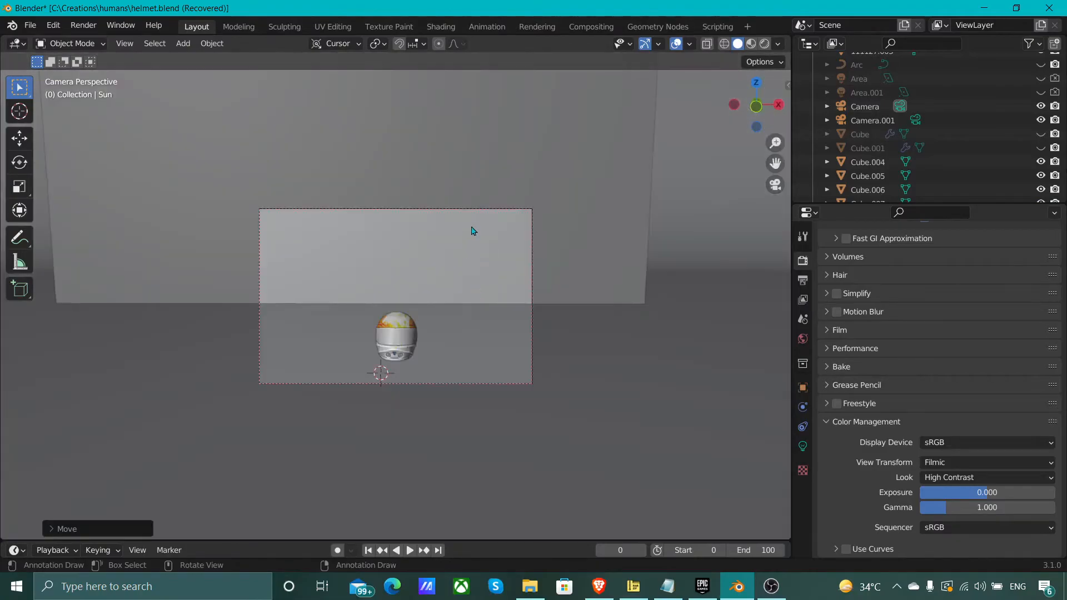
pyautogui.click(766, 46)
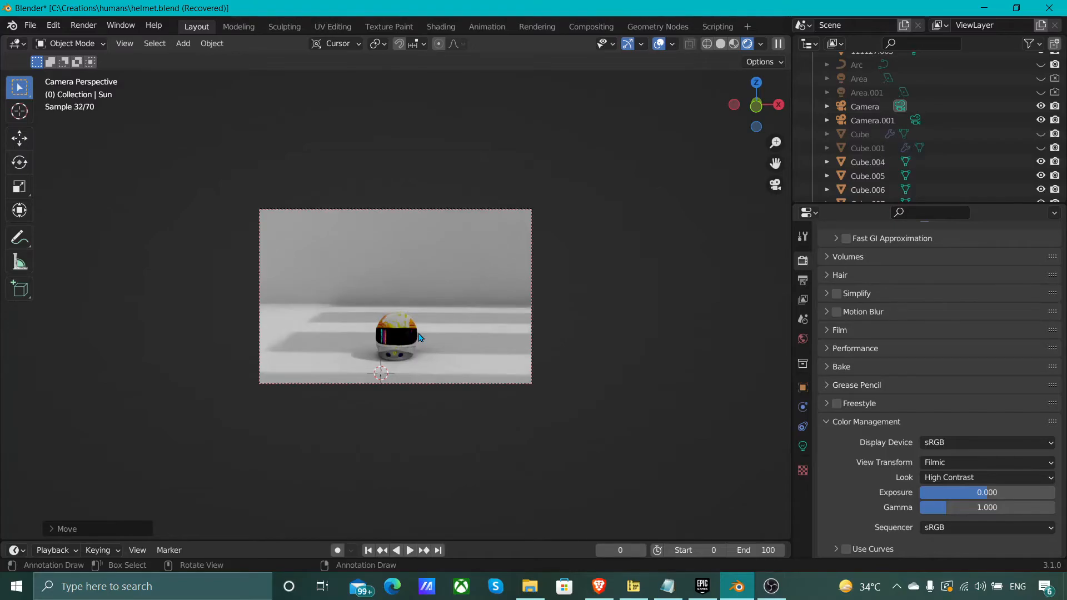
pyautogui.scroll(3, 396, 388)
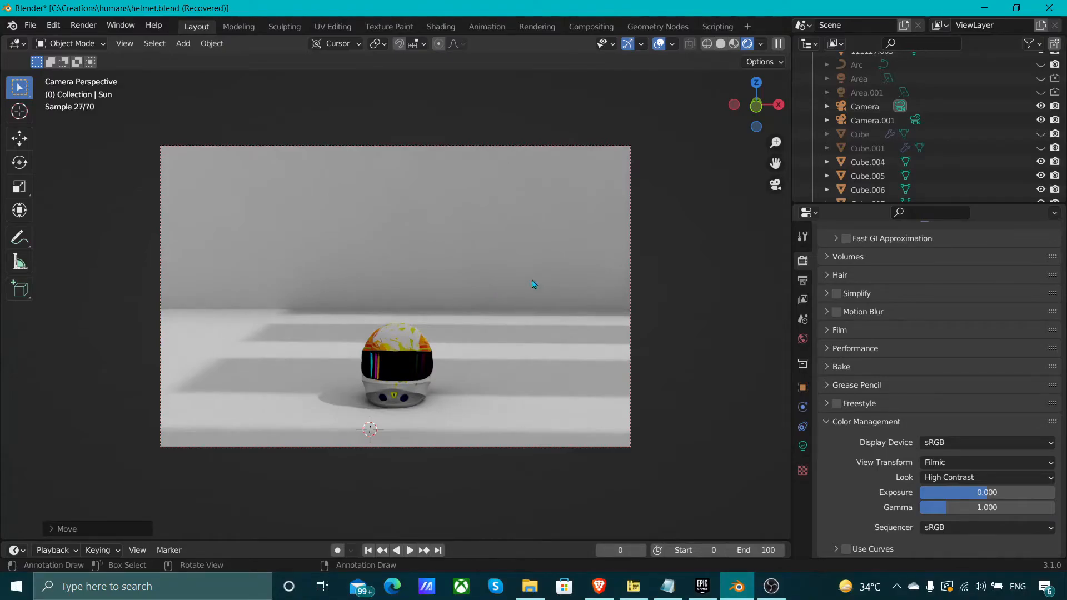
# Step: In Solid shading, duplicate the sun light, place the copy on the helmet's other side near the wall panel, and rotate it
pyautogui.click(721, 44)
pyautogui.moveTo(501, 256)
pyautogui.mouseDown(button='middle')
pyautogui.moveTo(469, 293)
pyautogui.moveTo(551, 243)
pyautogui.moveTo(721, 219)
pyautogui.moveTo(603, 219)
pyautogui.moveTo(489, 234)
pyautogui.moveTo(482, 248)
pyautogui.mouseUp(button='middle')
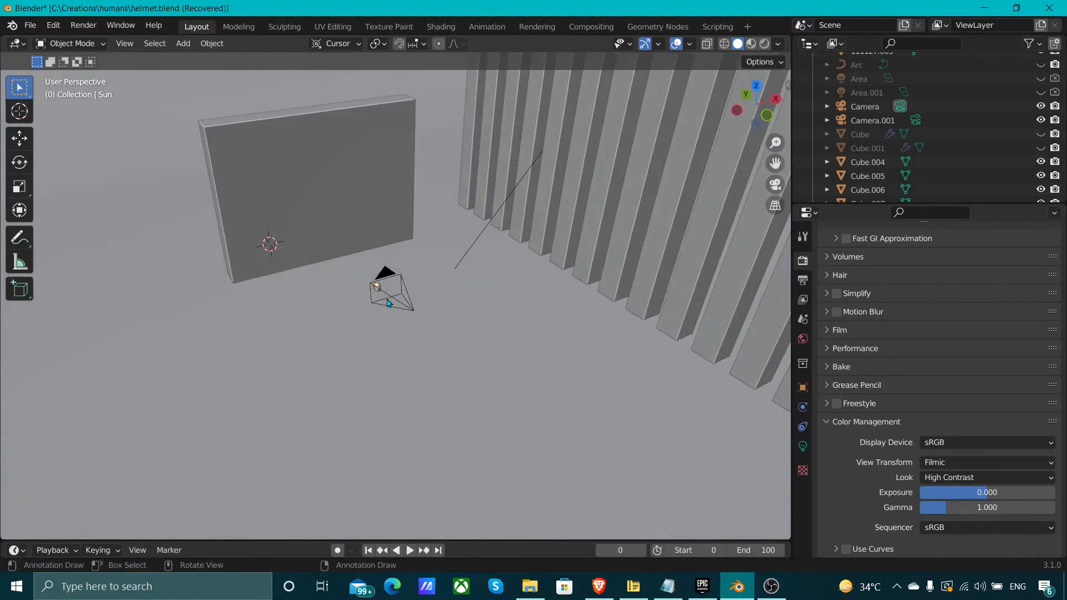
pyautogui.scroll(2, 390, 303)
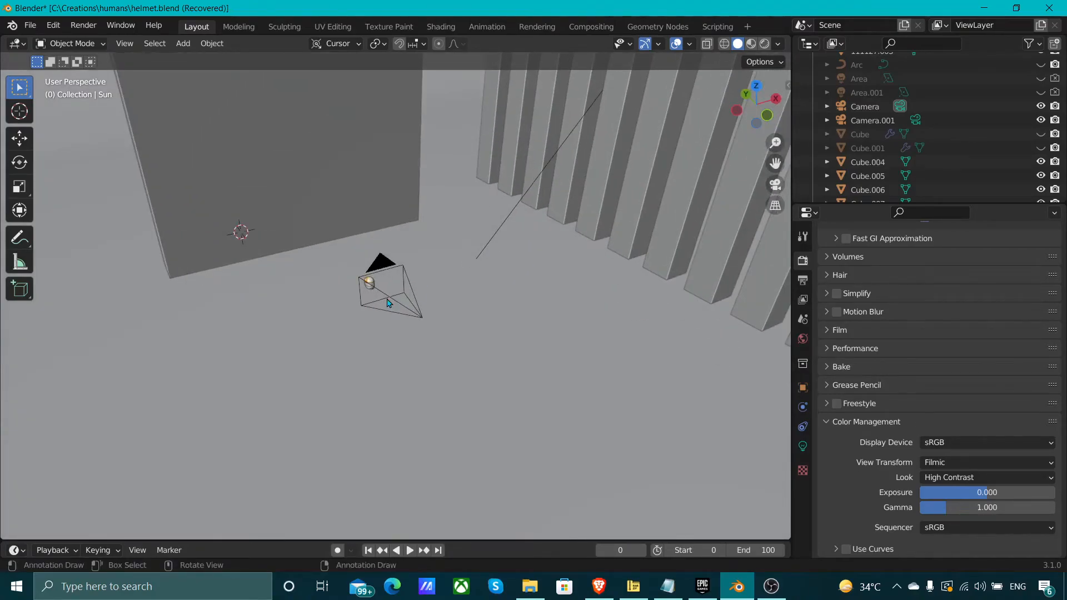
pyautogui.moveTo(389, 303); pyautogui.dragTo(354, 289, button='middle')
pyautogui.scroll(-5, 354, 289)
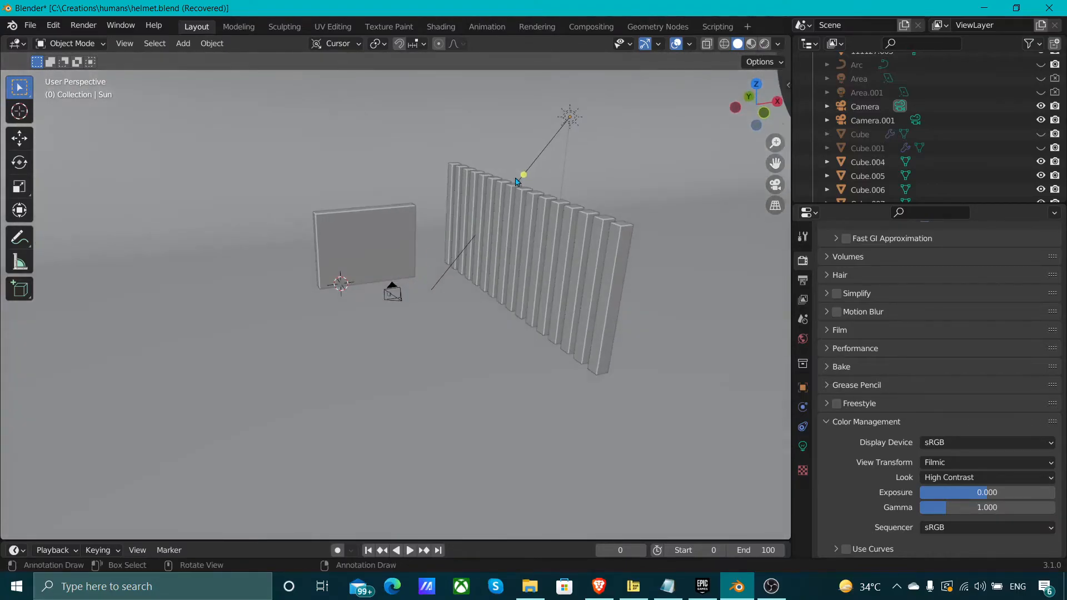
pyautogui.click(570, 119)
pyautogui.hotkey('shift', 'd')
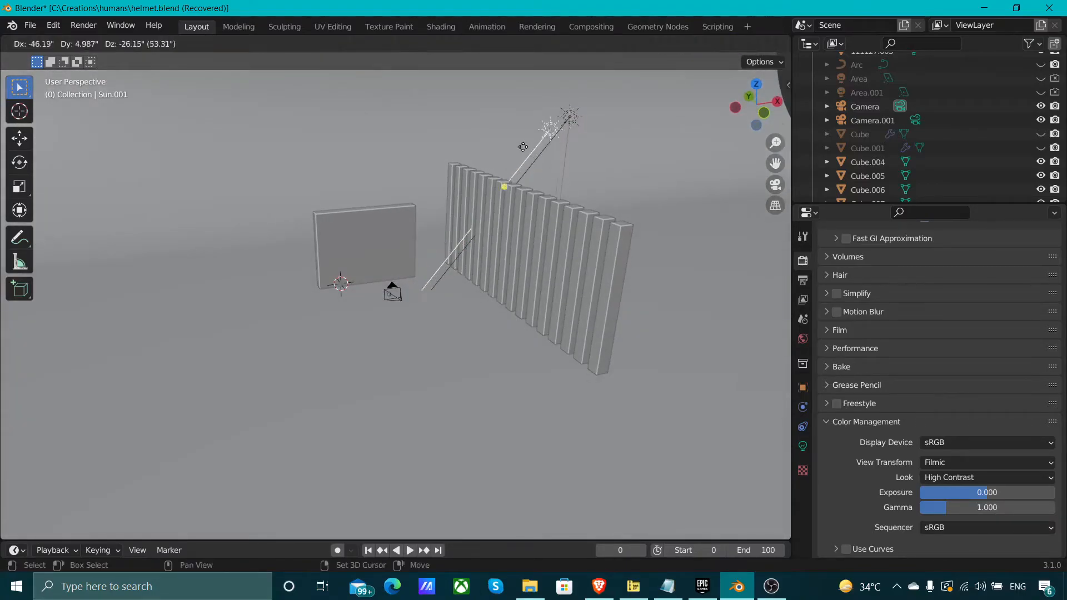
pyautogui.click(329, 286)
pyautogui.press('r')
pyautogui.click(492, 151)
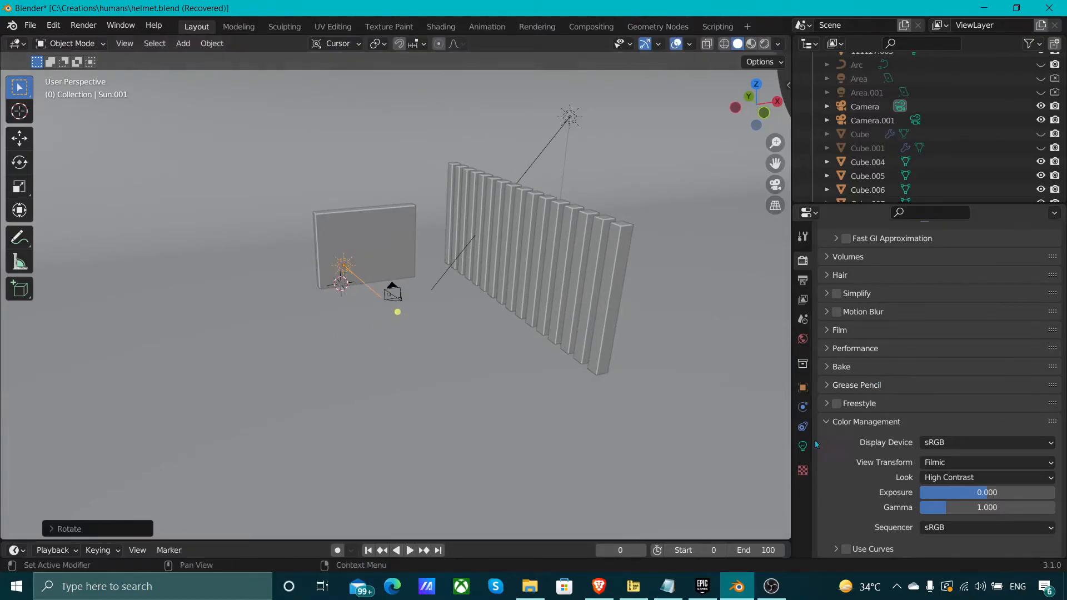
# Step: Change the duplicated light's type to Point and set its power to 45 W
pyautogui.click(803, 447)
pyautogui.click(851, 320)
pyautogui.moveTo(963, 337); pyautogui.dragTo(963, 345)
pyautogui.click(968, 353)
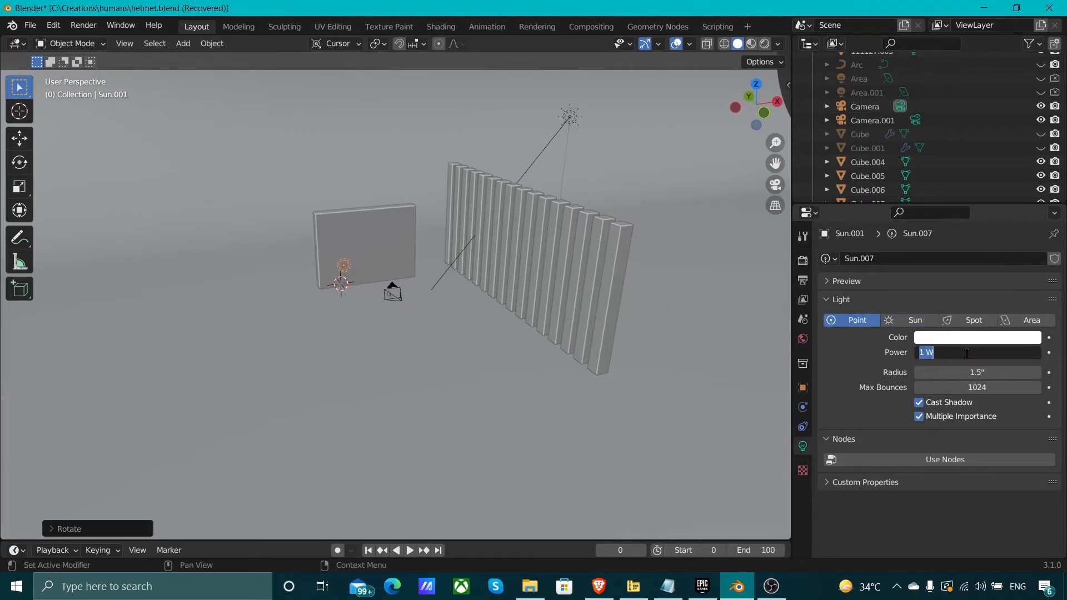
pyautogui.write('45')
pyautogui.press('Return')
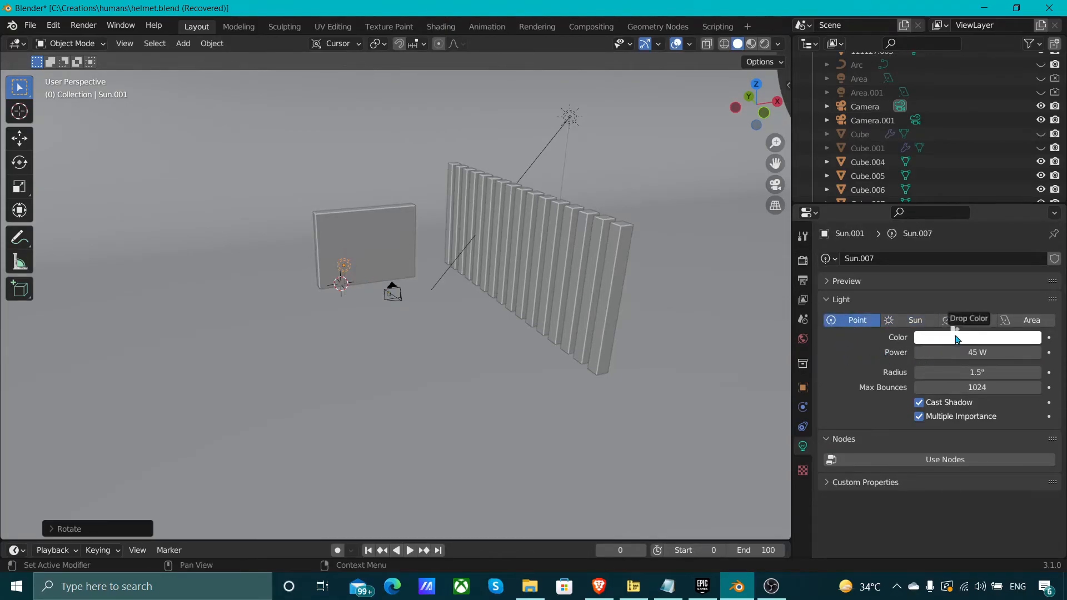
# Step: Set the point light's color to pink and preview the camera view in Rendered shading
pyautogui.click(945, 339)
pyautogui.moveTo(955, 233)
pyautogui.mouseDown()
pyautogui.moveTo(960, 244)
pyautogui.moveTo(984, 219)
pyautogui.moveTo(996, 230)
pyautogui.mouseUp()
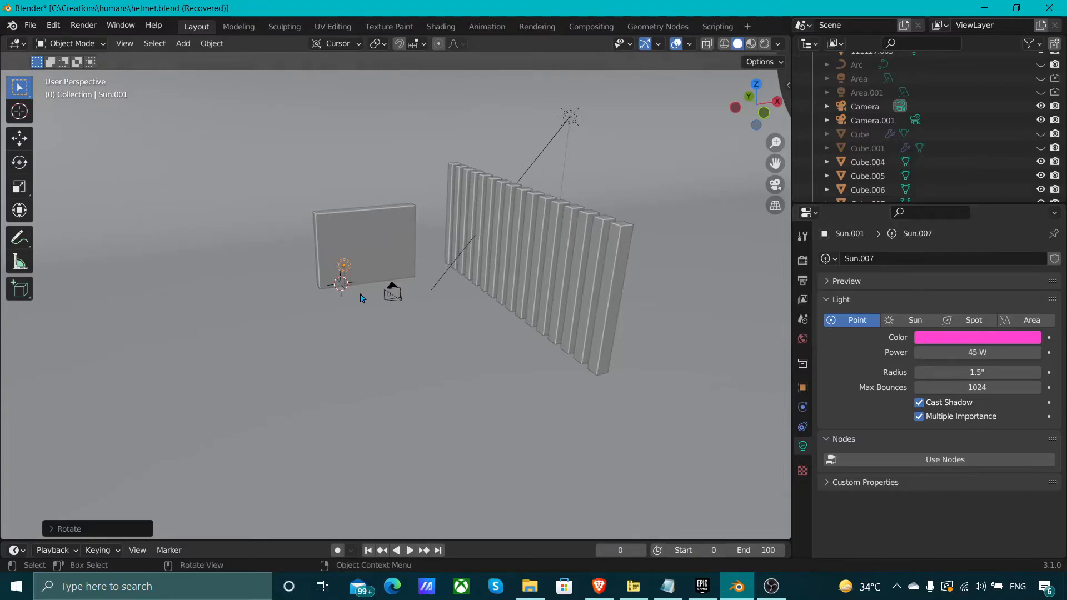
pyautogui.press('KP_0')
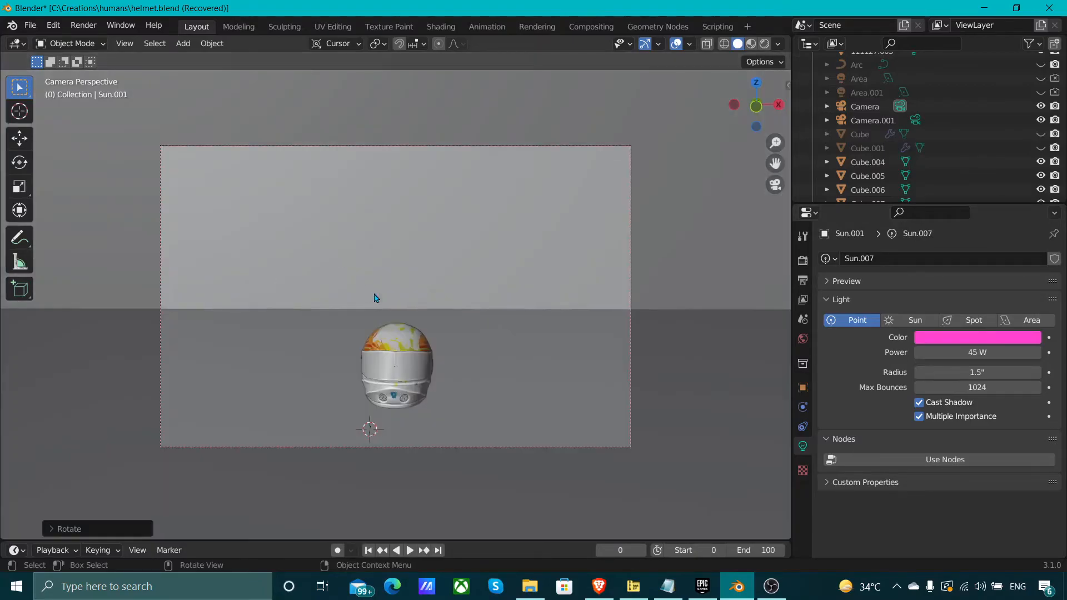
pyautogui.click(765, 43)
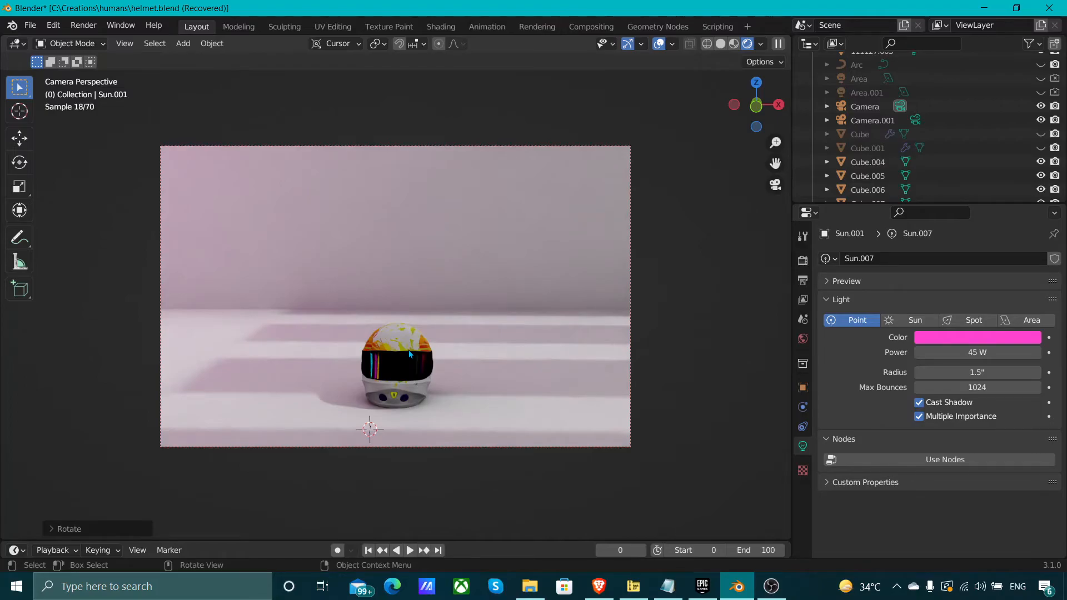
pyautogui.click(712, 47)
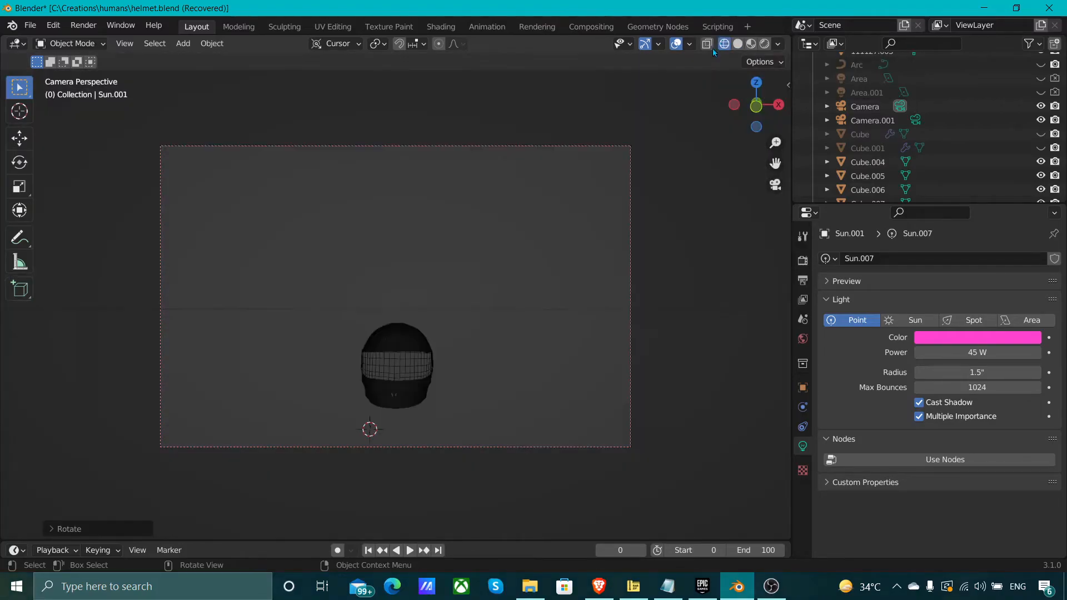
pyautogui.click(766, 44)
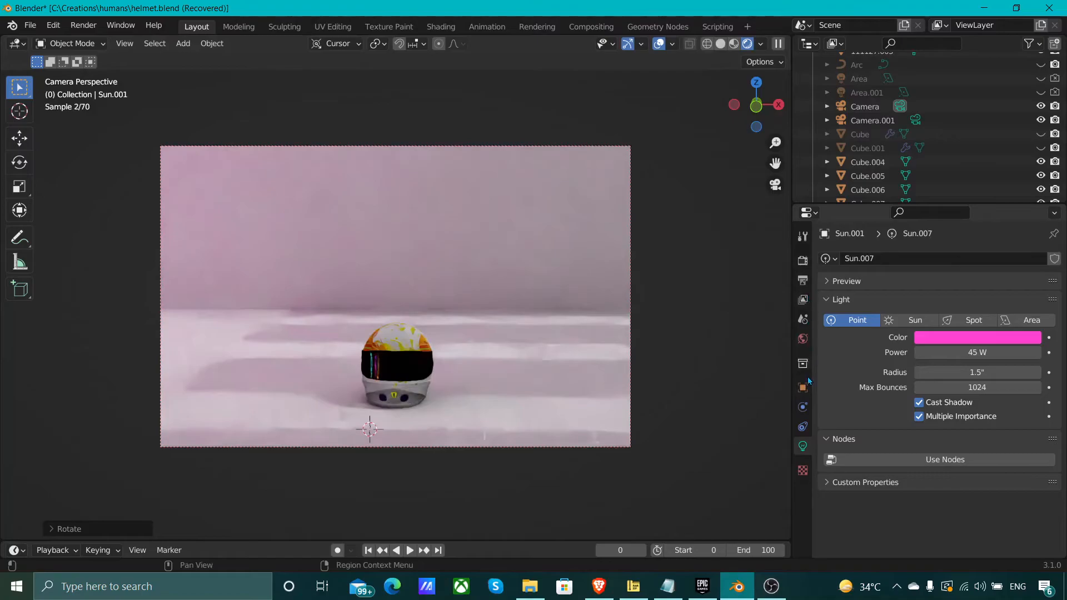
# Step: Apply the RED Dragon 6K sensor preset to the object named Camera, then set its sensor width to 41.7 mm
pyautogui.click(862, 108)
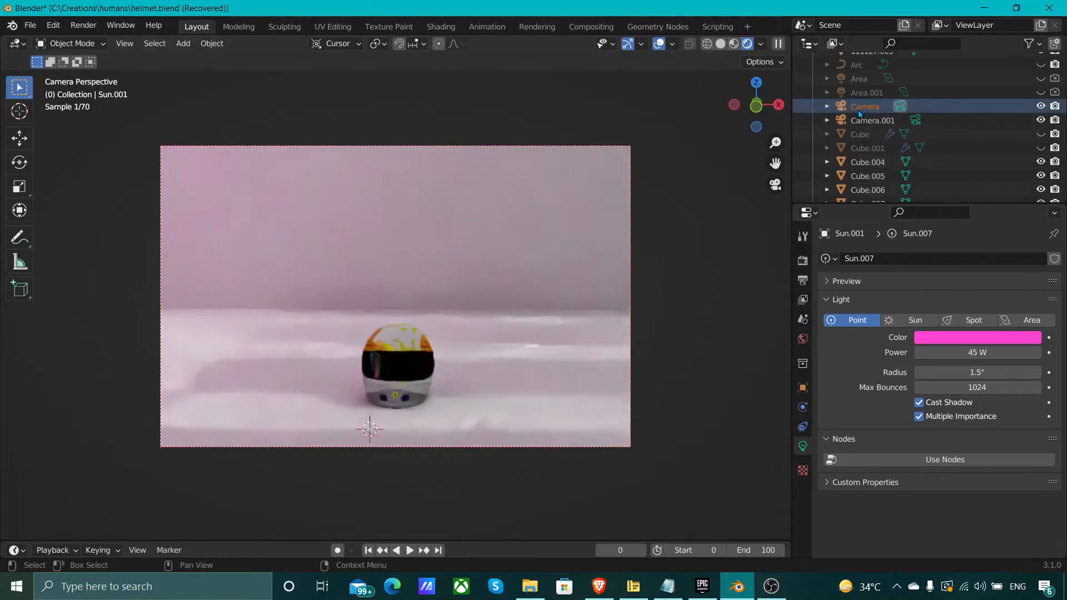
pyautogui.click(871, 120)
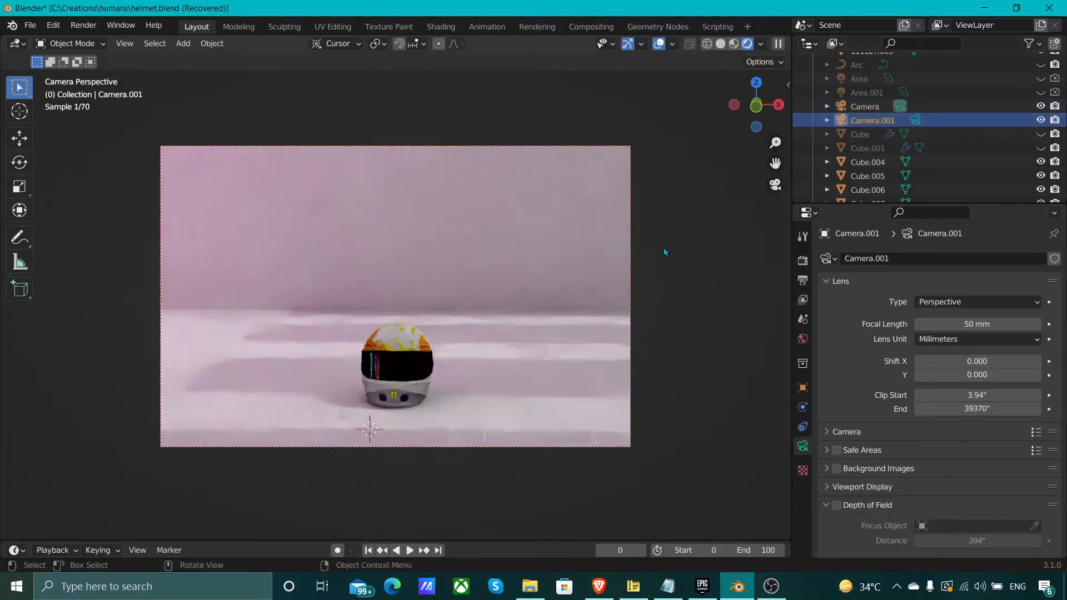
pyautogui.click(863, 106)
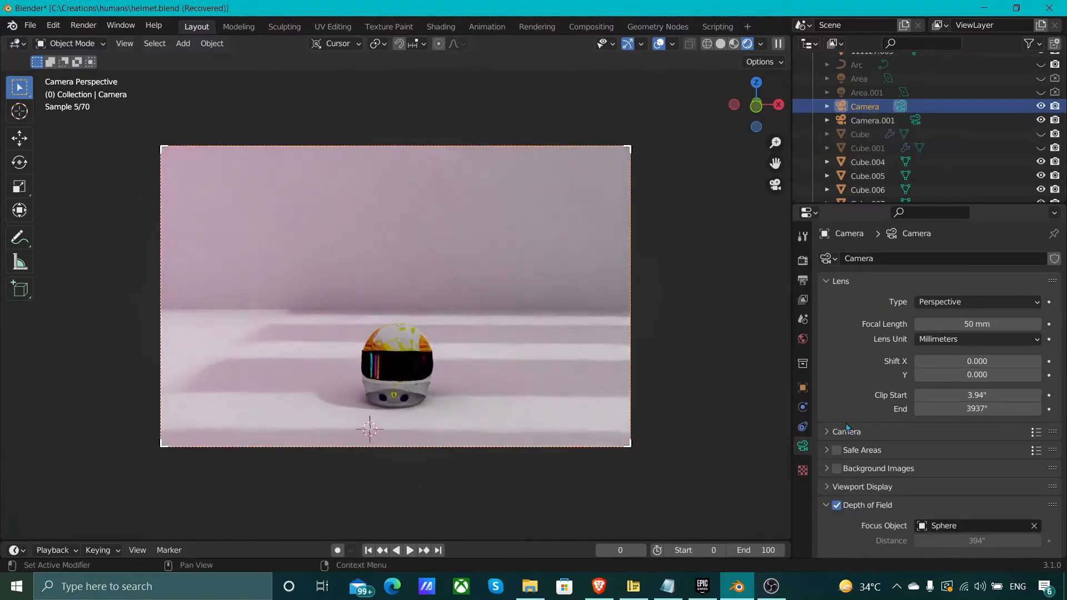
pyautogui.click(868, 438)
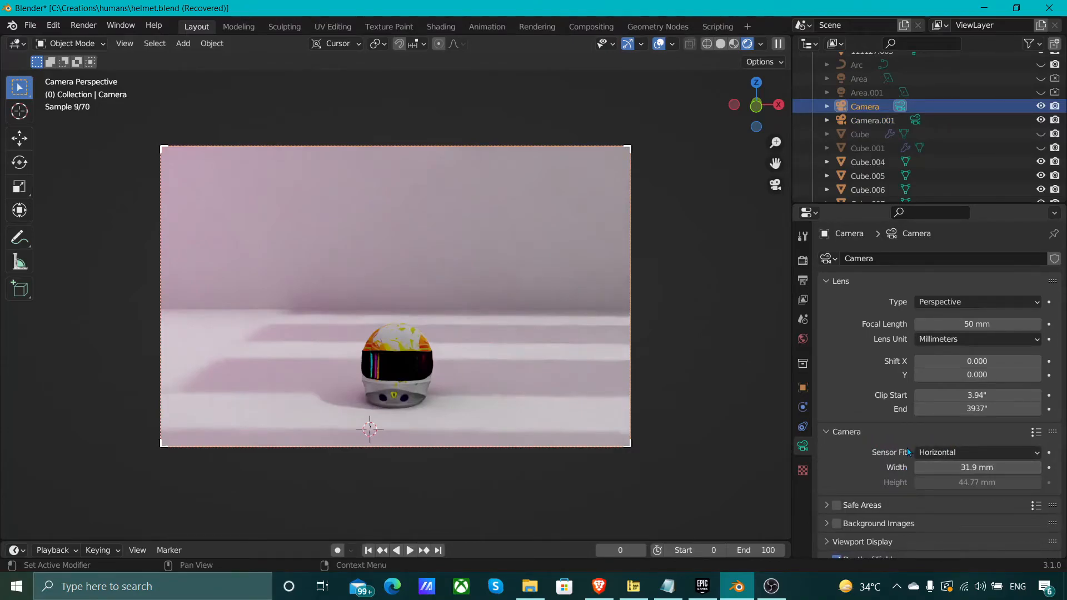
pyautogui.click(1037, 432)
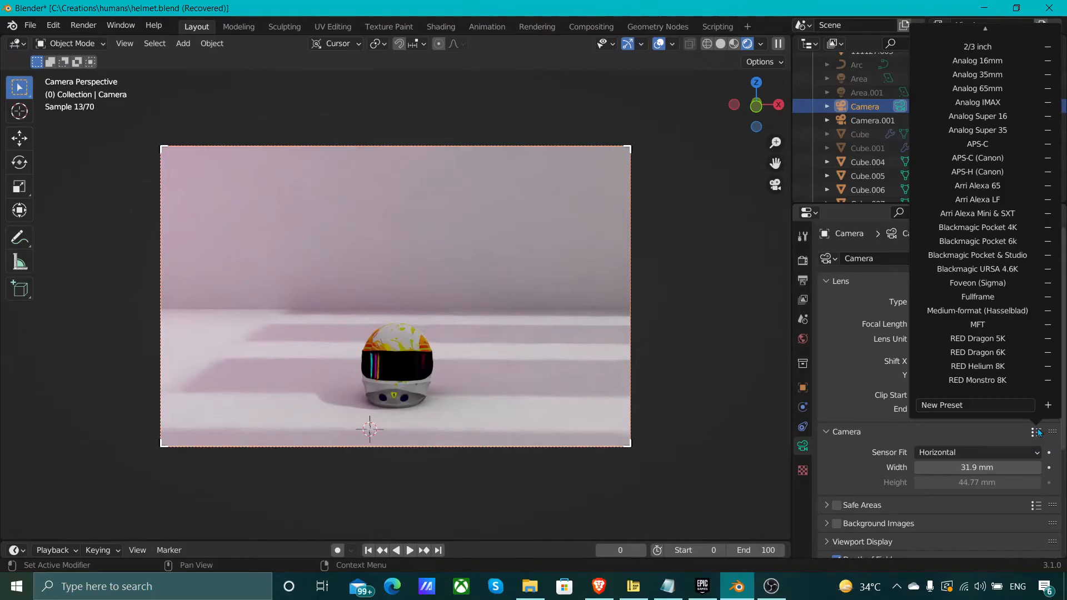
pyautogui.scroll(5, 1001, 334)
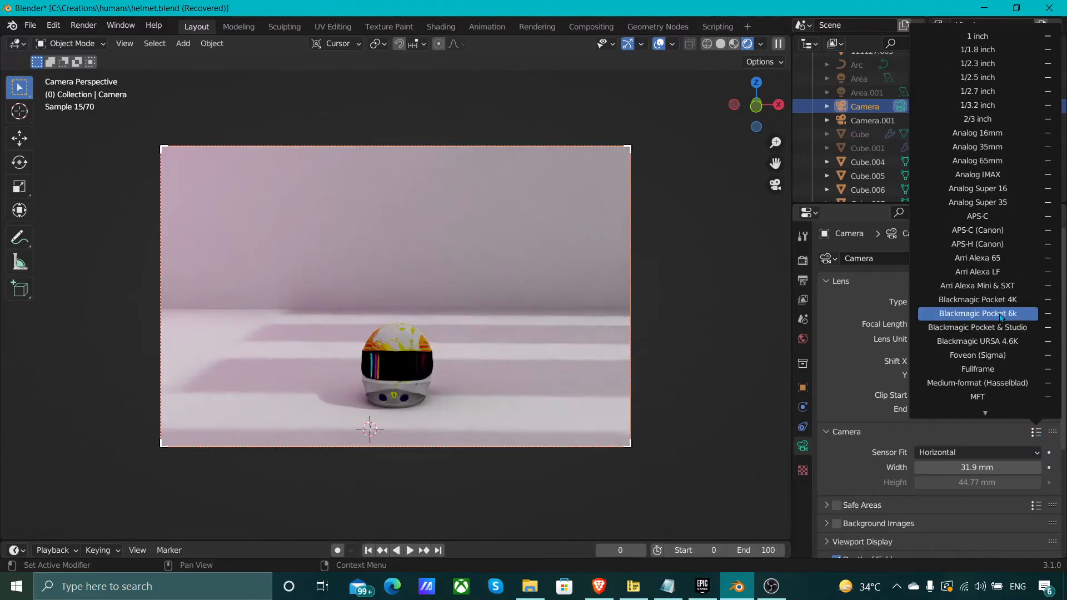
pyautogui.scroll(-5, 1001, 317)
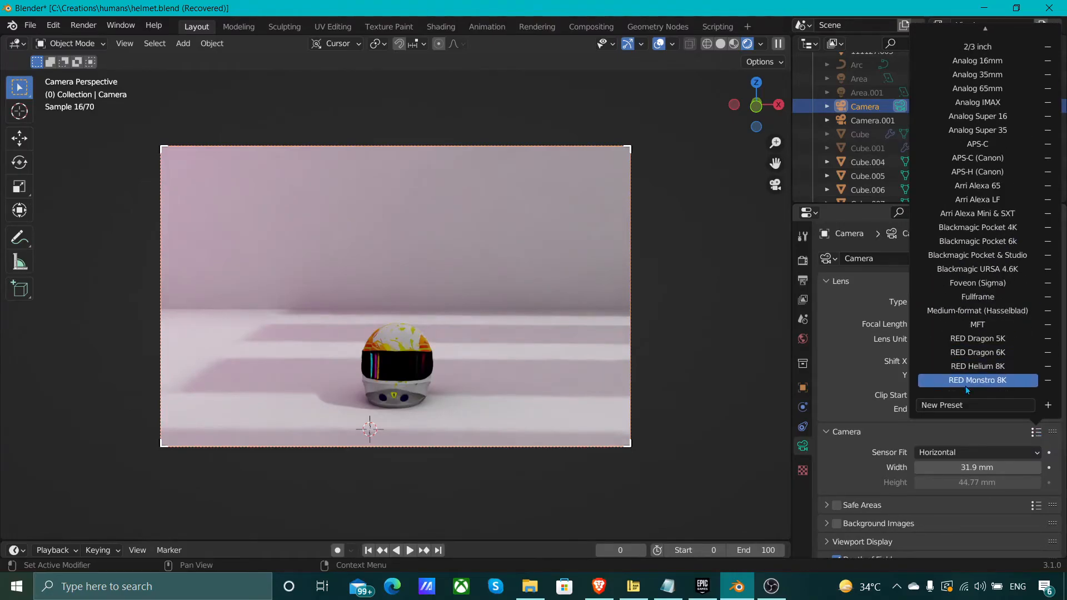
pyautogui.click(962, 448)
pyautogui.click(1034, 436)
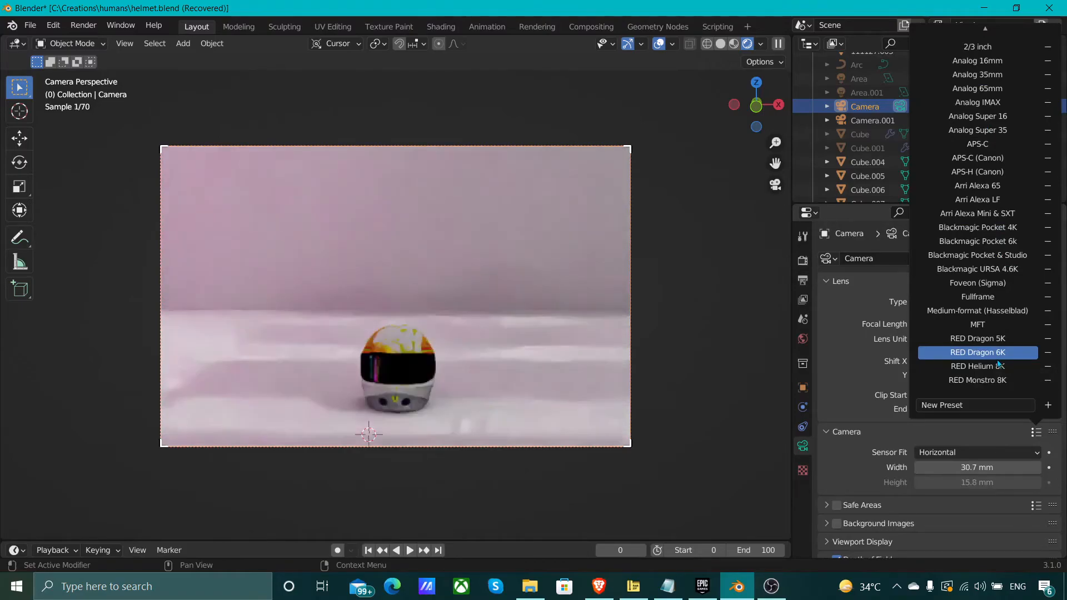
pyautogui.click(999, 358)
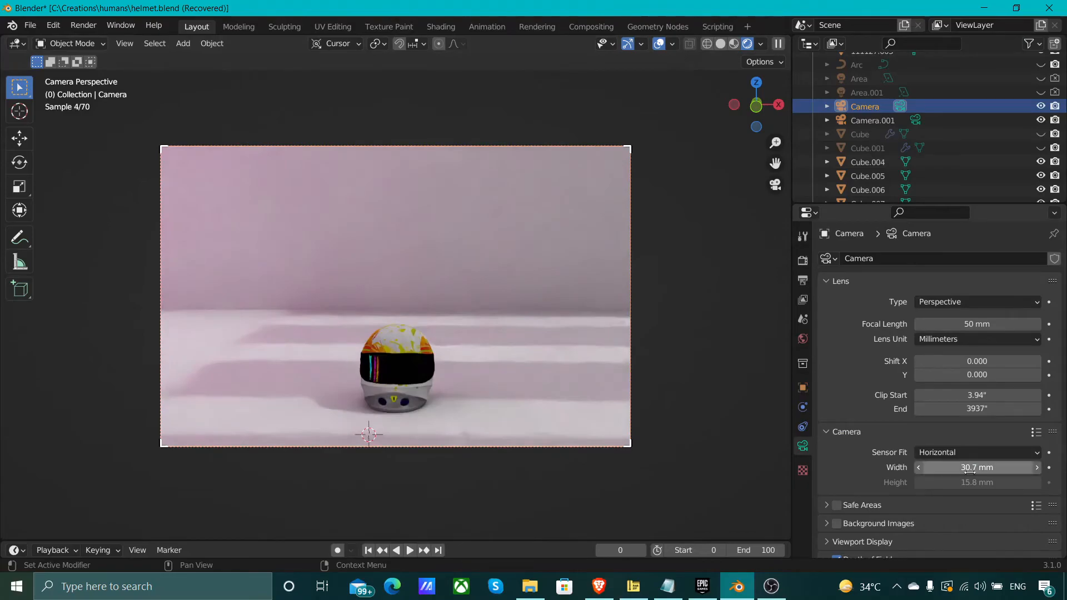
pyautogui.moveTo(987, 467)
pyautogui.mouseDown()
pyautogui.moveTo(1028, 468)
pyautogui.moveTo(995, 468)
pyautogui.mouseUp()
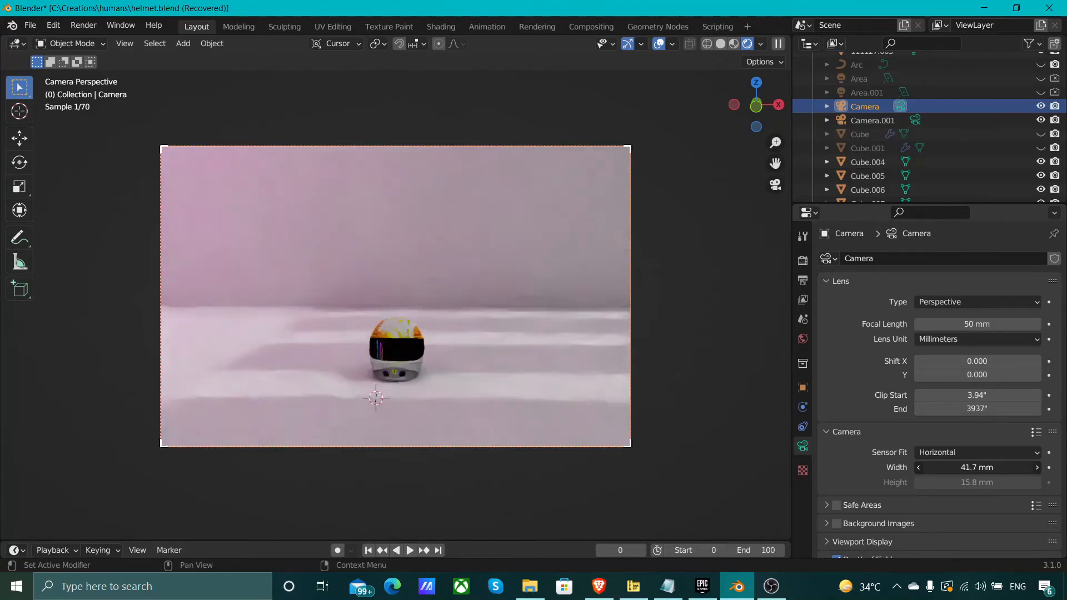
# Step: Set the camera's focal length to 80 mm and walk the camera backward so the helmet sits smaller in the frame
pyautogui.moveTo(945, 324); pyautogui.dragTo(993, 324)
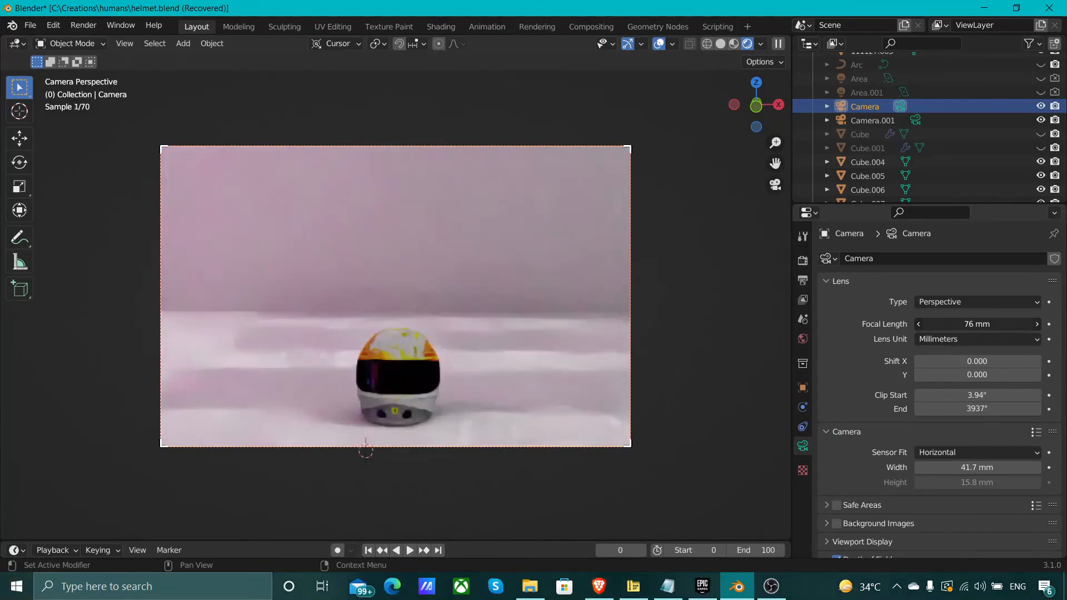
pyautogui.hotkey('shift', '`')
pyautogui.press('s')
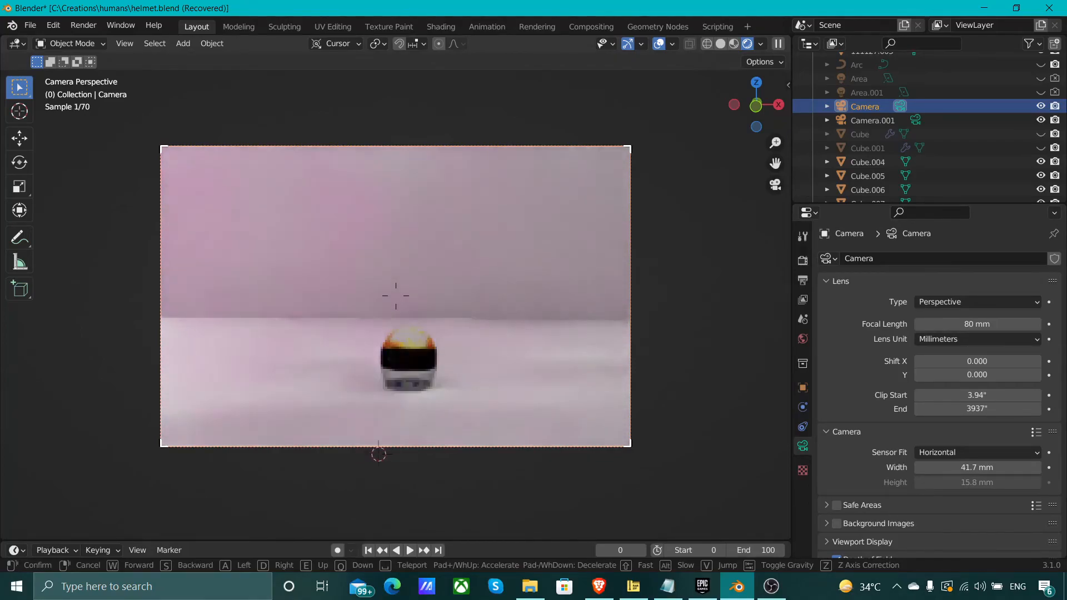
pyautogui.click(398, 300)
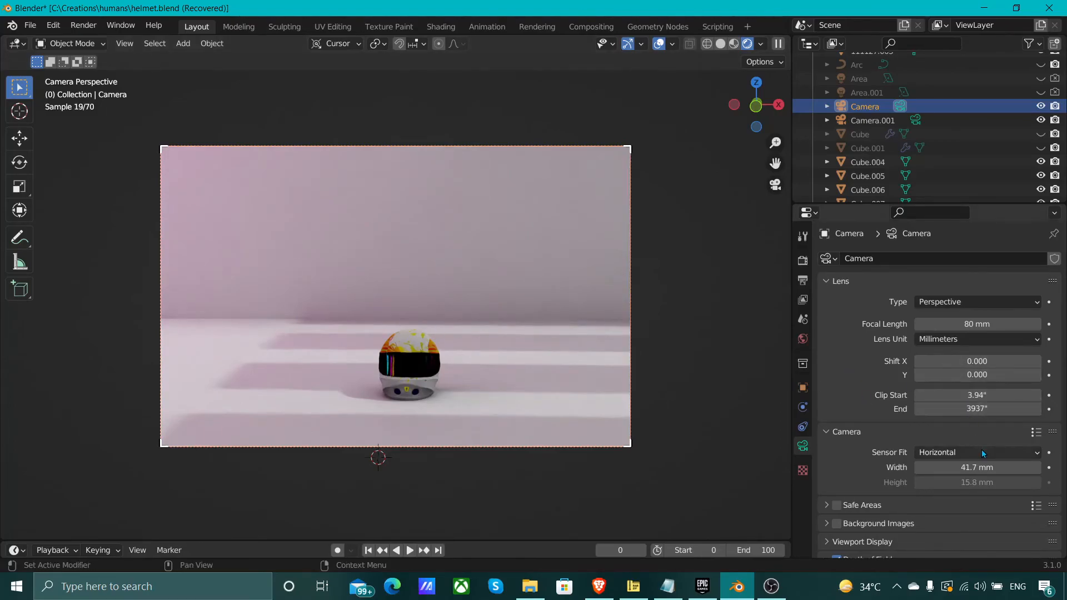
# Step: Look through the camera sensor presets and apply RED Monstro 8K
pyautogui.click(1036, 432)
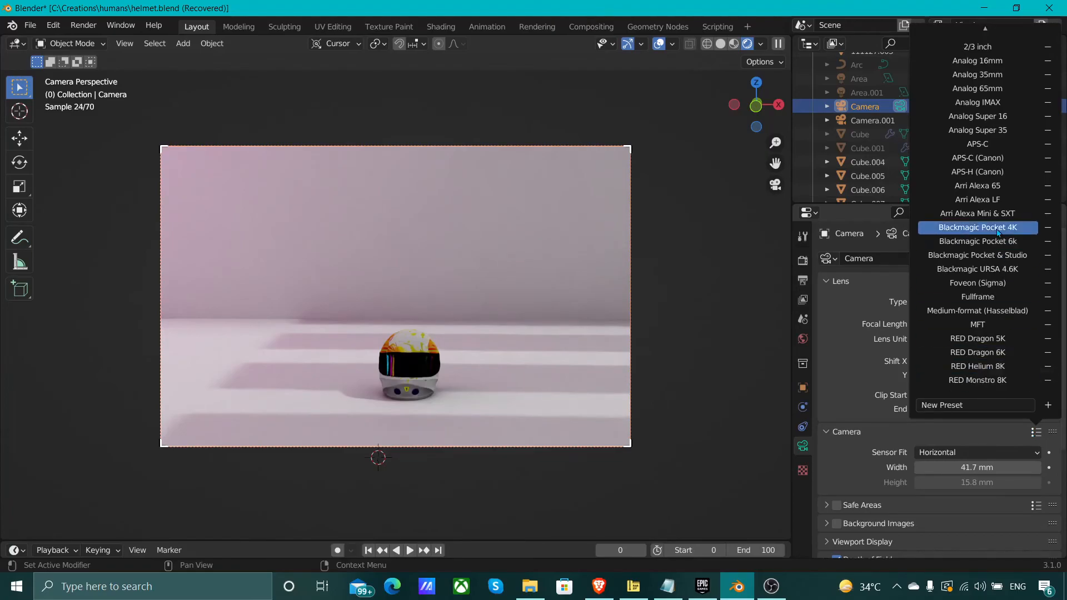
pyautogui.scroll(5, 996, 229)
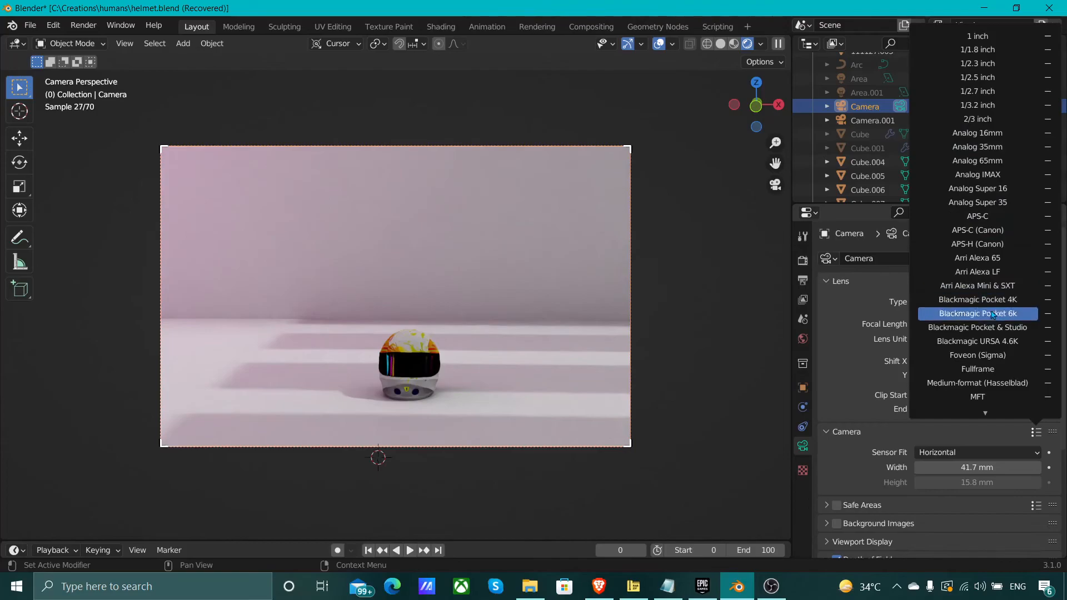
pyautogui.scroll(-5, 1002, 388)
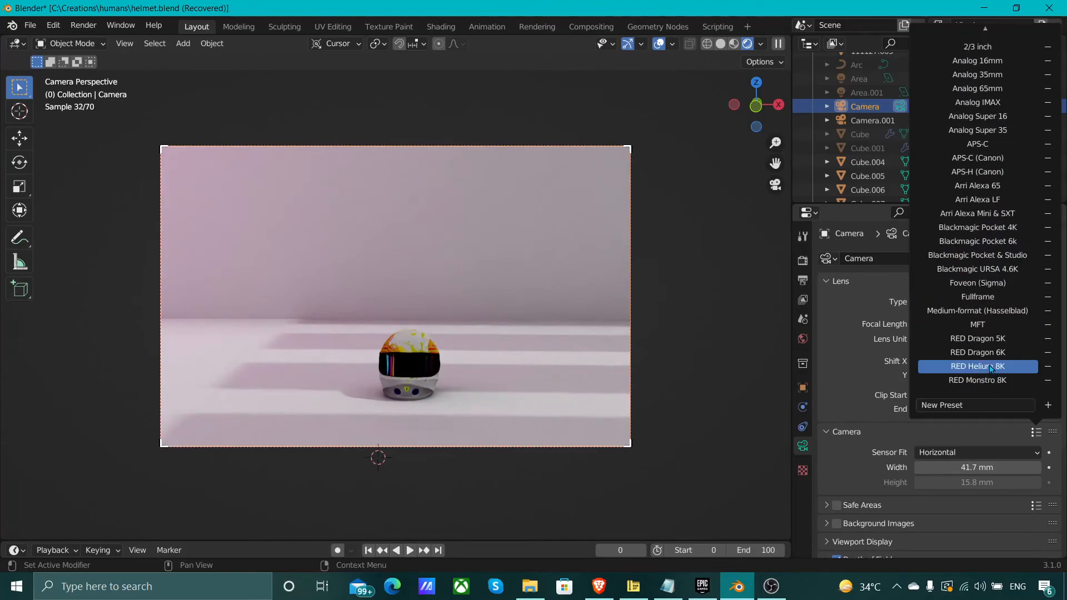
pyautogui.click(989, 382)
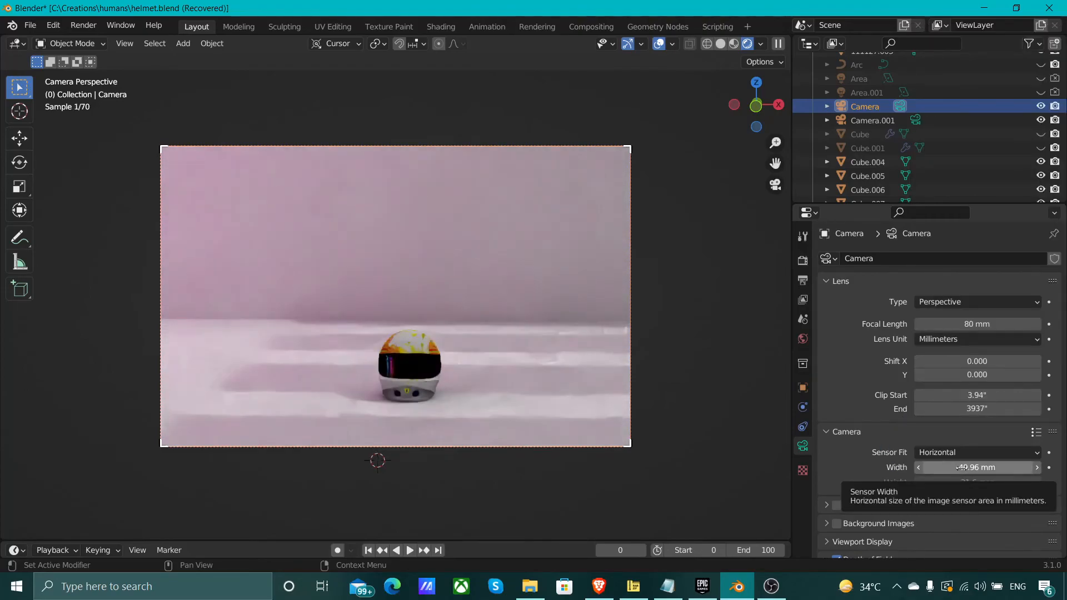
# Step: Clear the camera's depth of field focus object and pick the helmet's Sphere as the focus object with the eyedropper
pyautogui.scroll(-2, 956, 503)
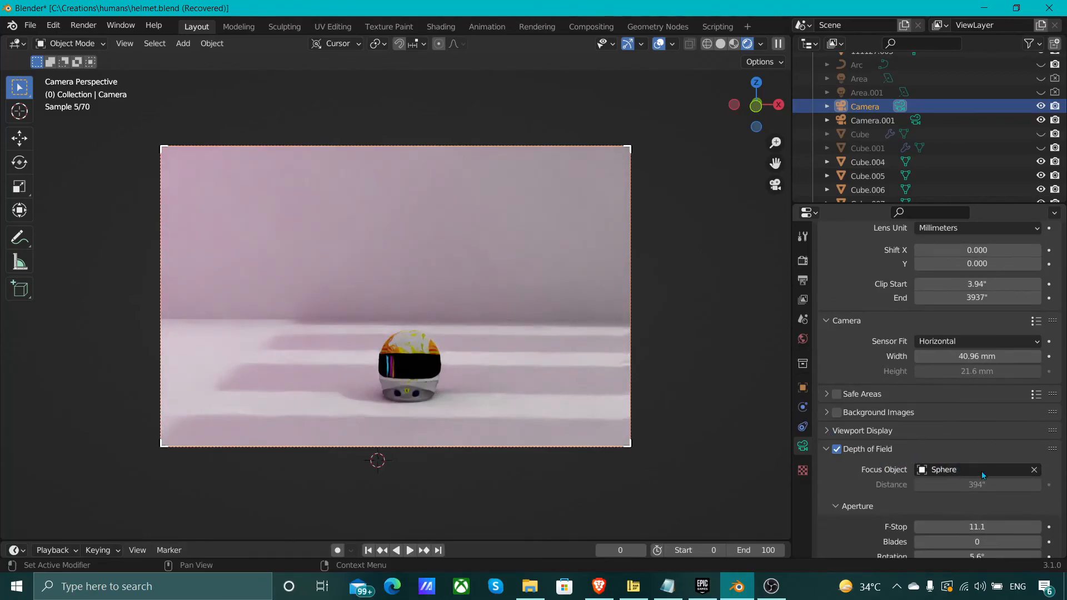
pyautogui.click(1036, 470)
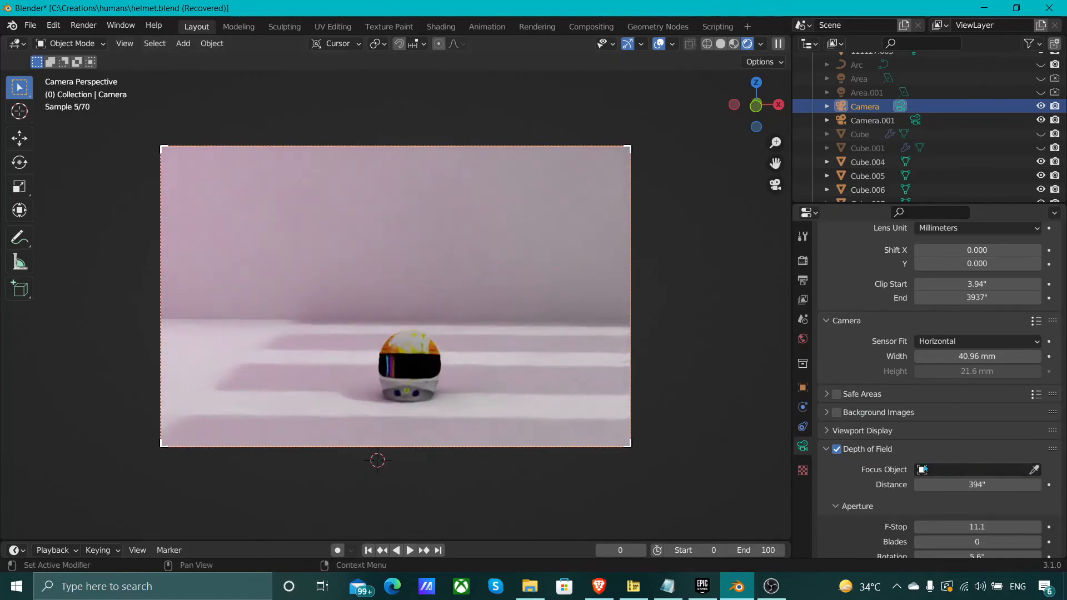
pyautogui.click(1035, 470)
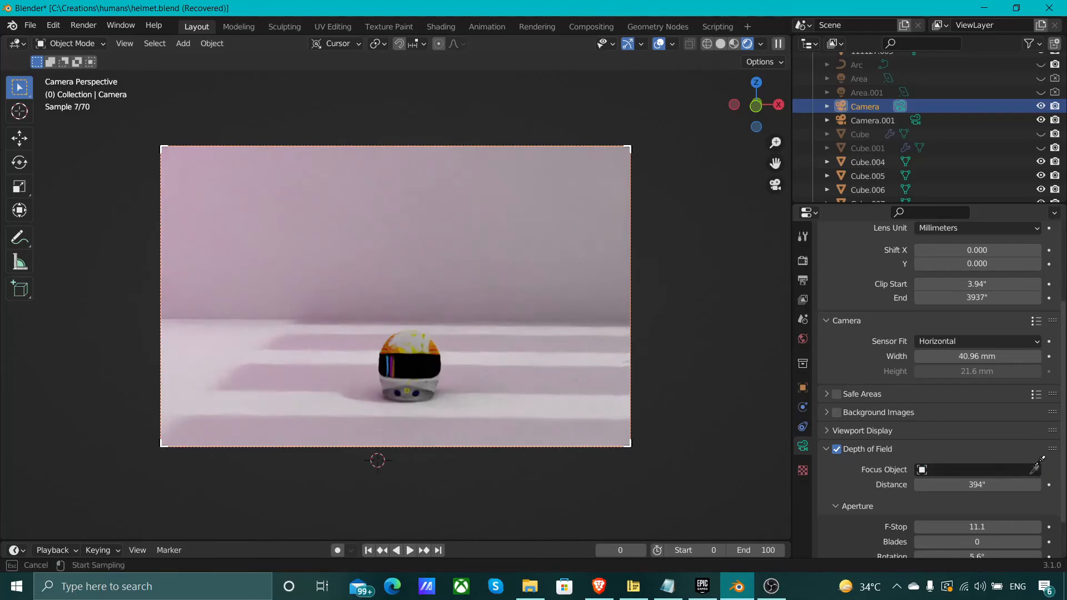
pyautogui.click(418, 336)
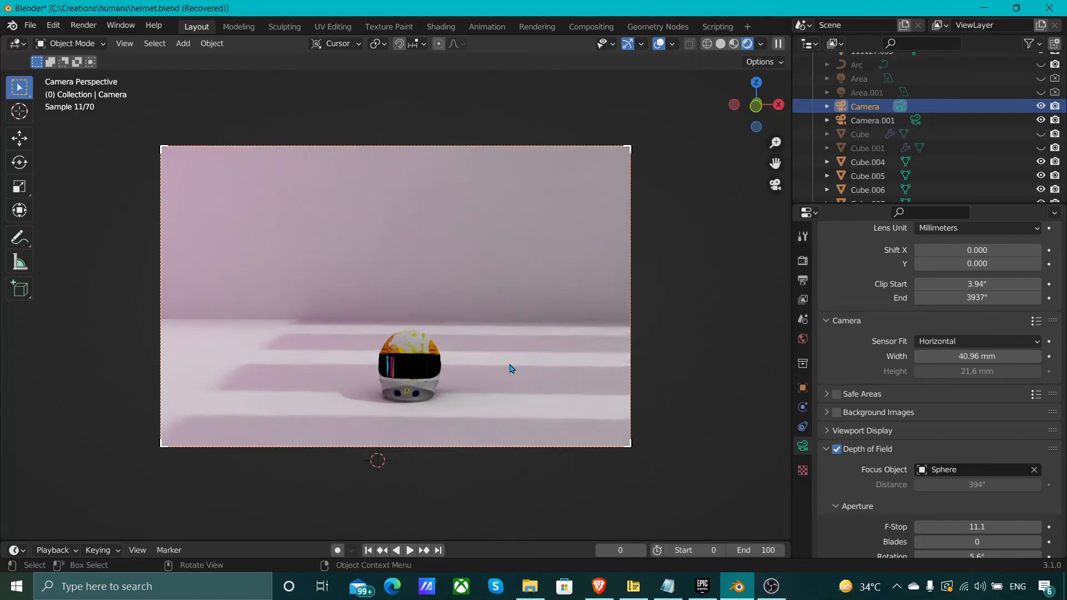
pyautogui.scroll(-2, 891, 482)
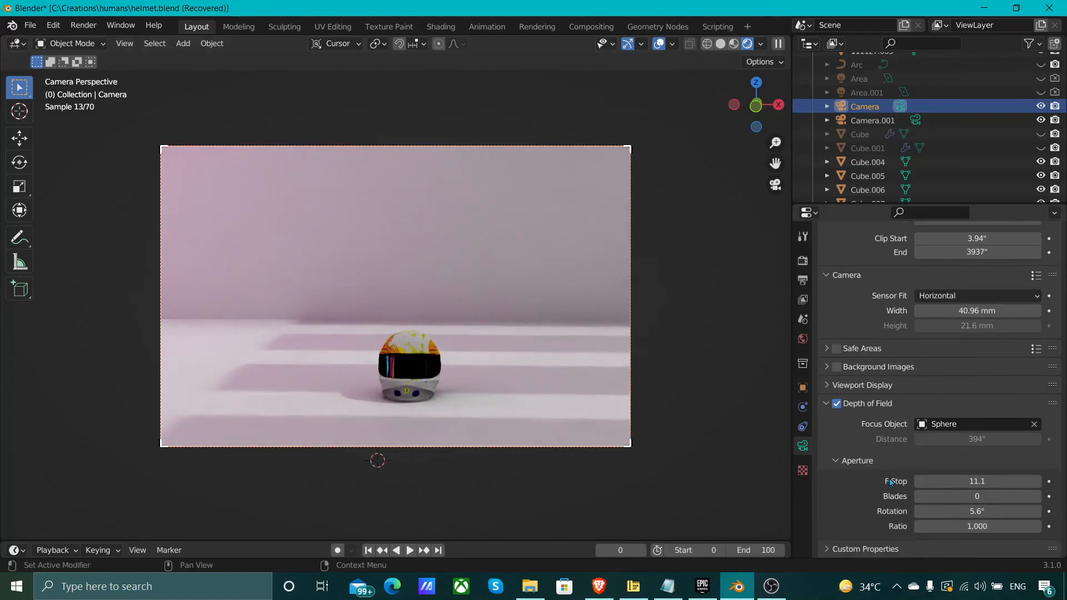